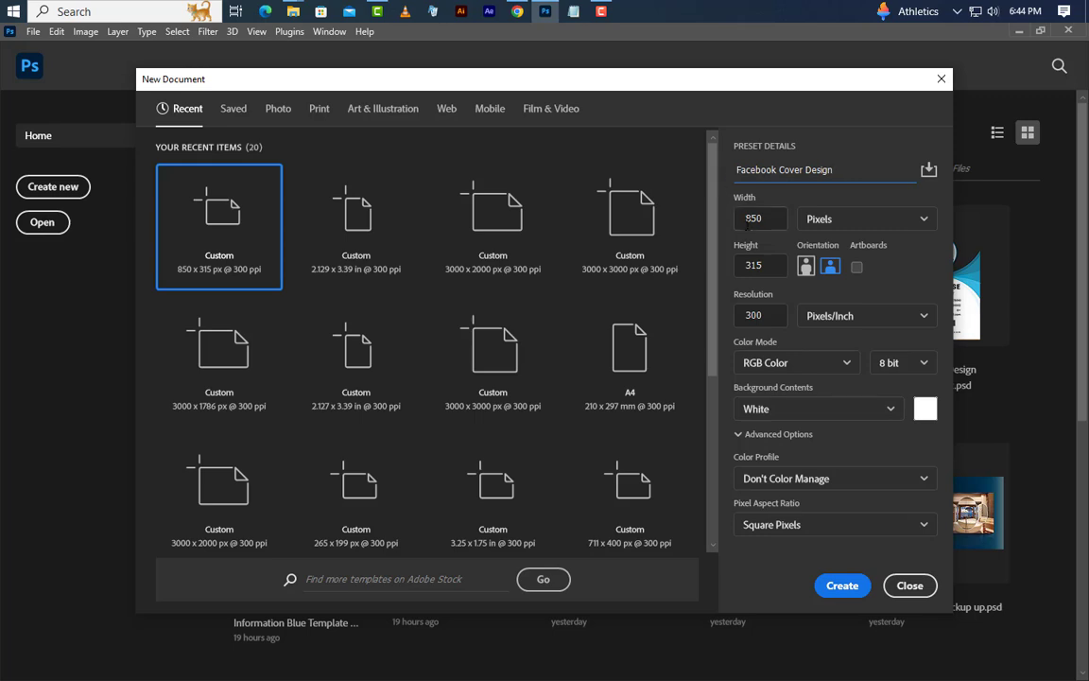
Step: Create the Facebook Cover Design document at 850 × 315 pixels, 300 pixels/inch, RGB Color, with a white background
click(767, 219)
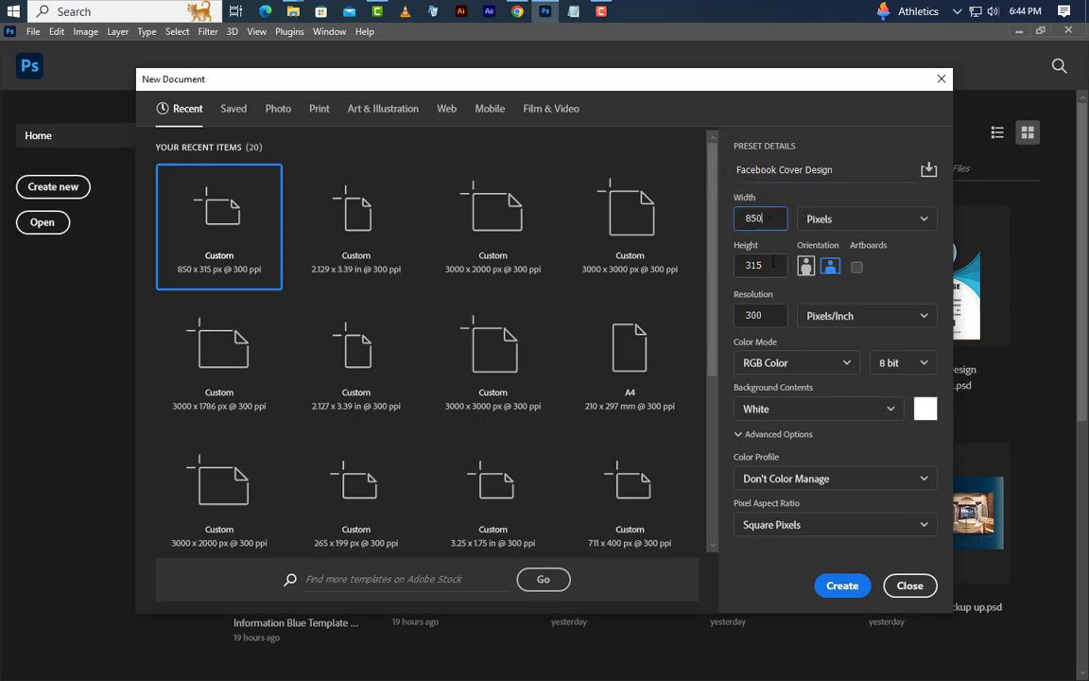
click(775, 319)
click(855, 584)
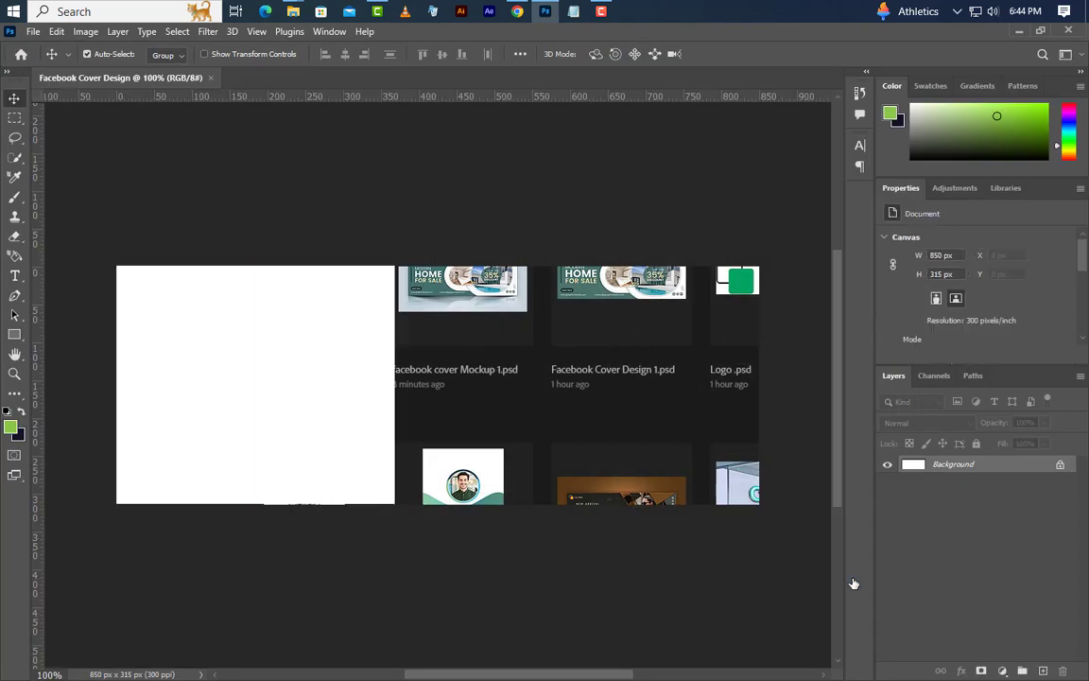
Step: Resize the image to a width of 3000 pixels with proportions linked, and fit the canvas on screen
click(86, 32)
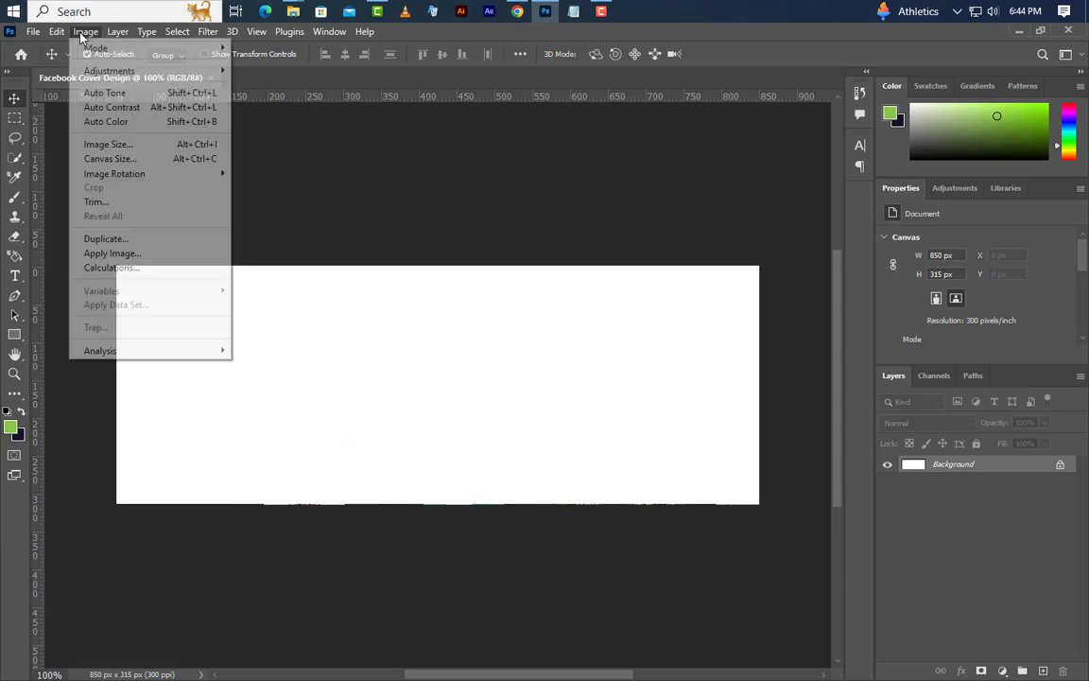
click(111, 144)
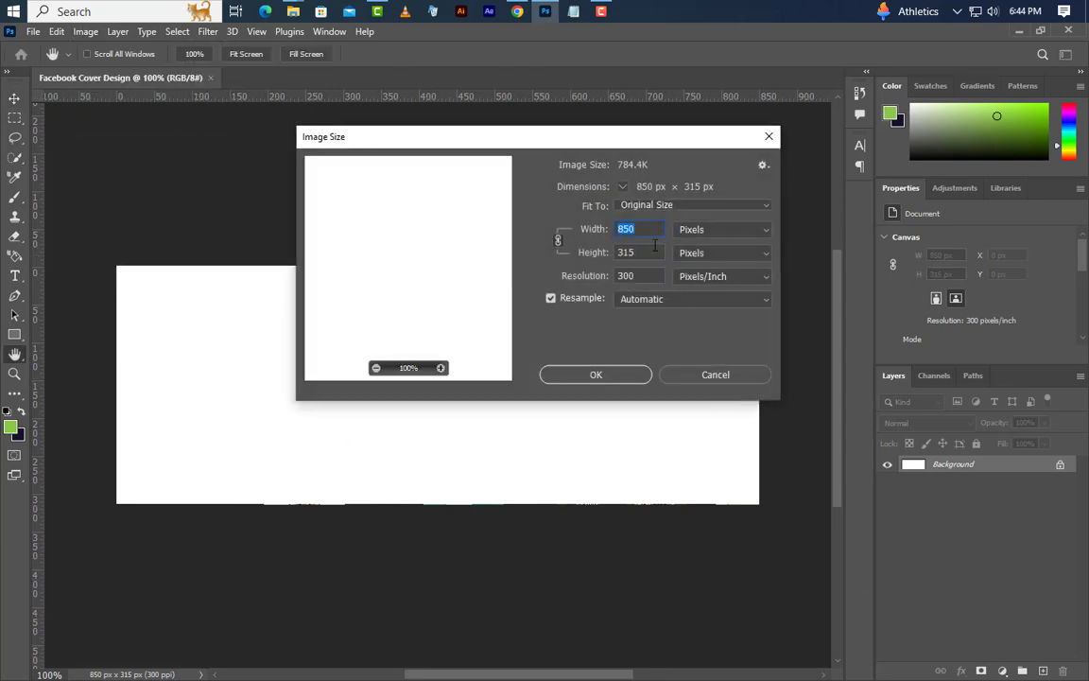
text(3000)
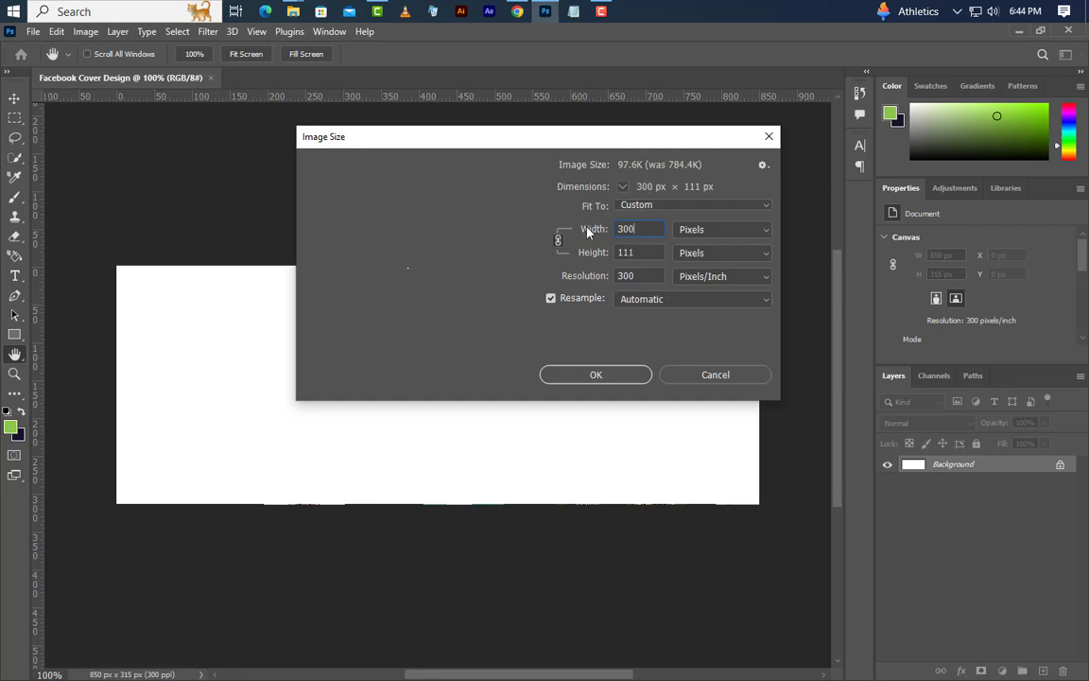
click(596, 375)
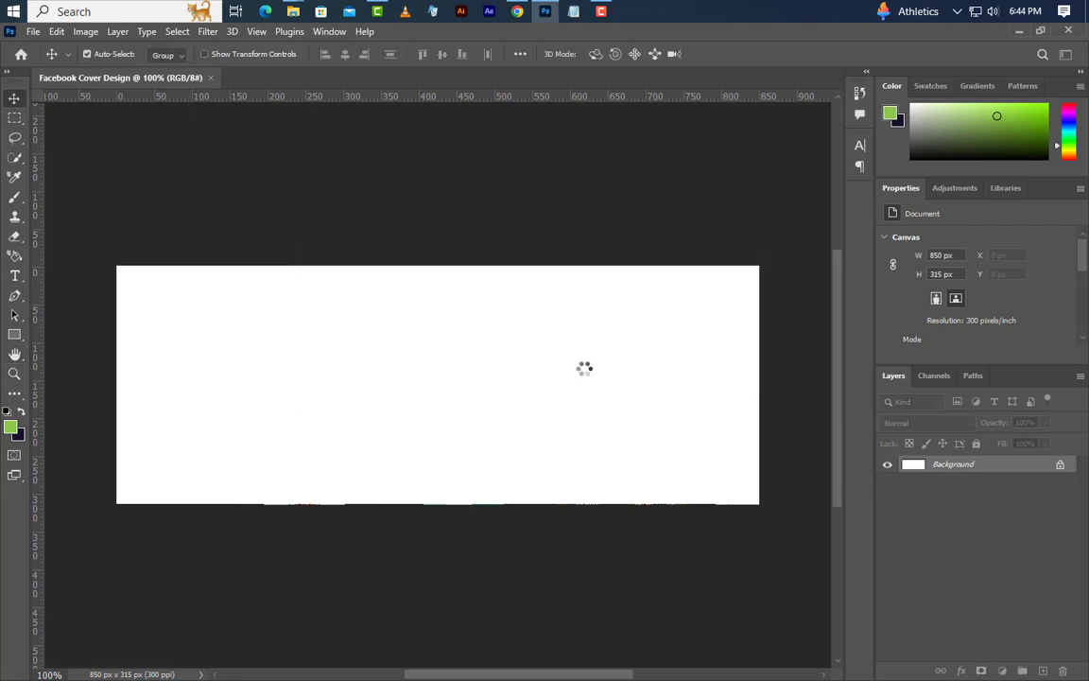
key(ctrl+0)
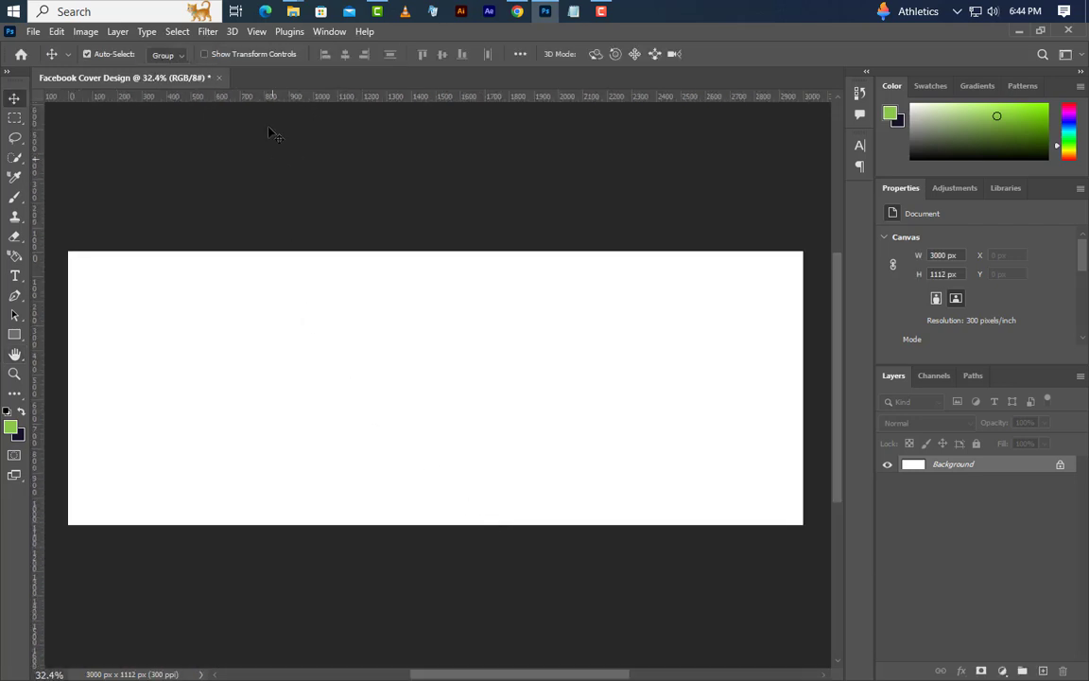
Step: Add a guide layout with 75 px margins on all four sides of the canvas
click(256, 32)
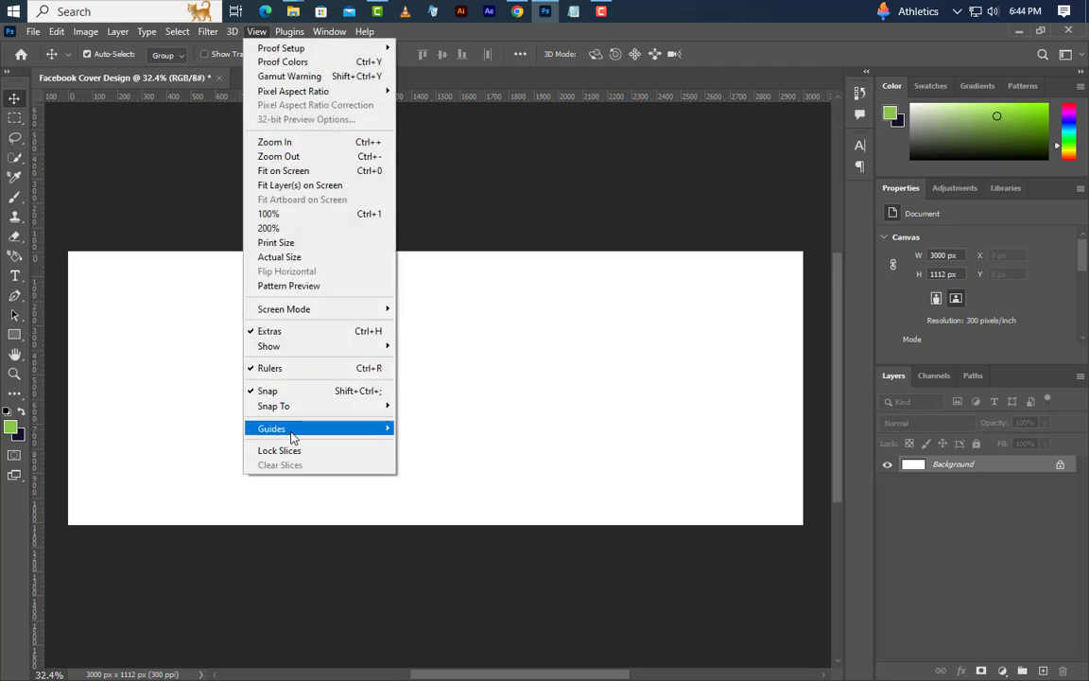
mouse_move(274, 430)
click(437, 530)
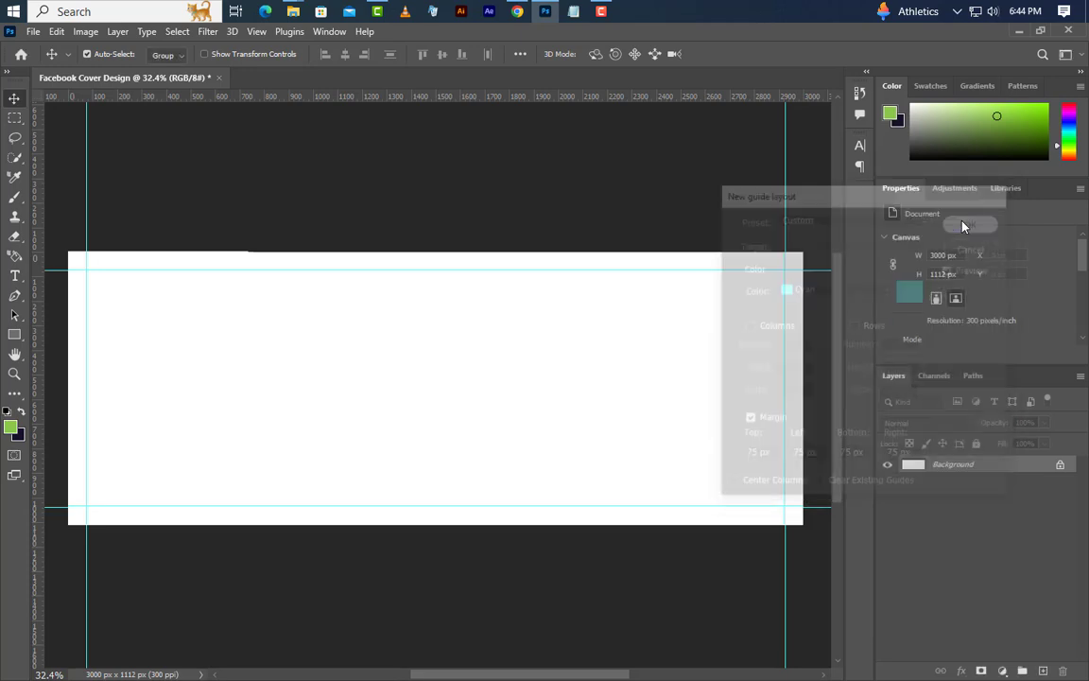
Step: Draw a green rectangle in the right half of the canvas and set its size to 450 × 650 px
drag(15, 342, 55, 336)
mouse_move(571, 305)
mouse_down()
mouse_move(659, 401)
mouse_move(689, 464)
mouse_up()
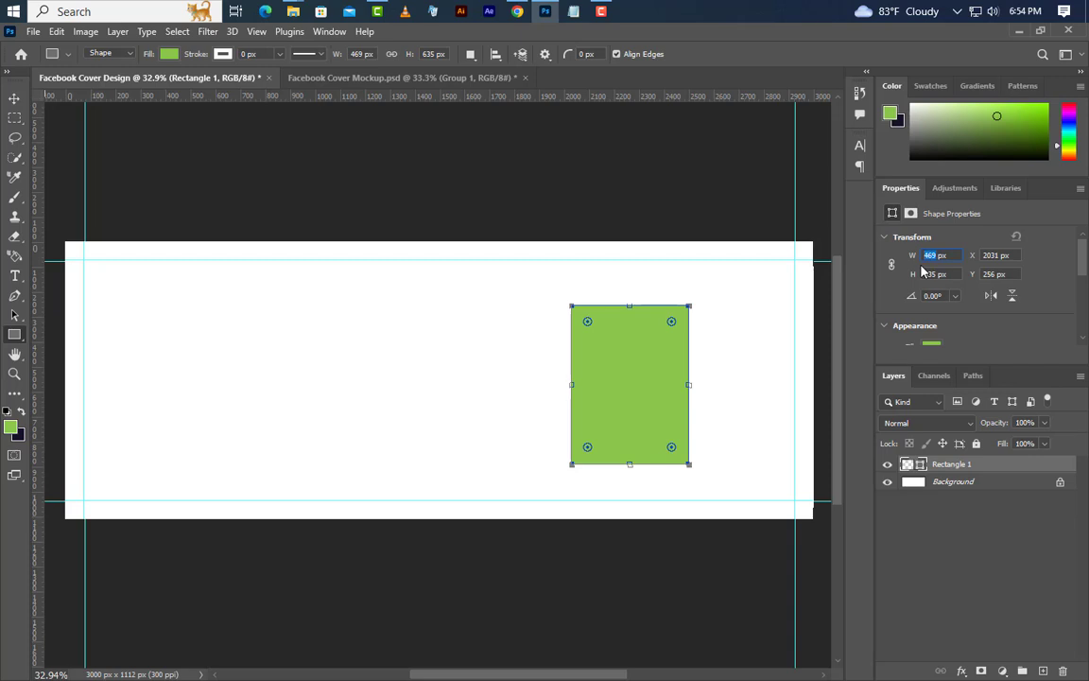
key(Return)
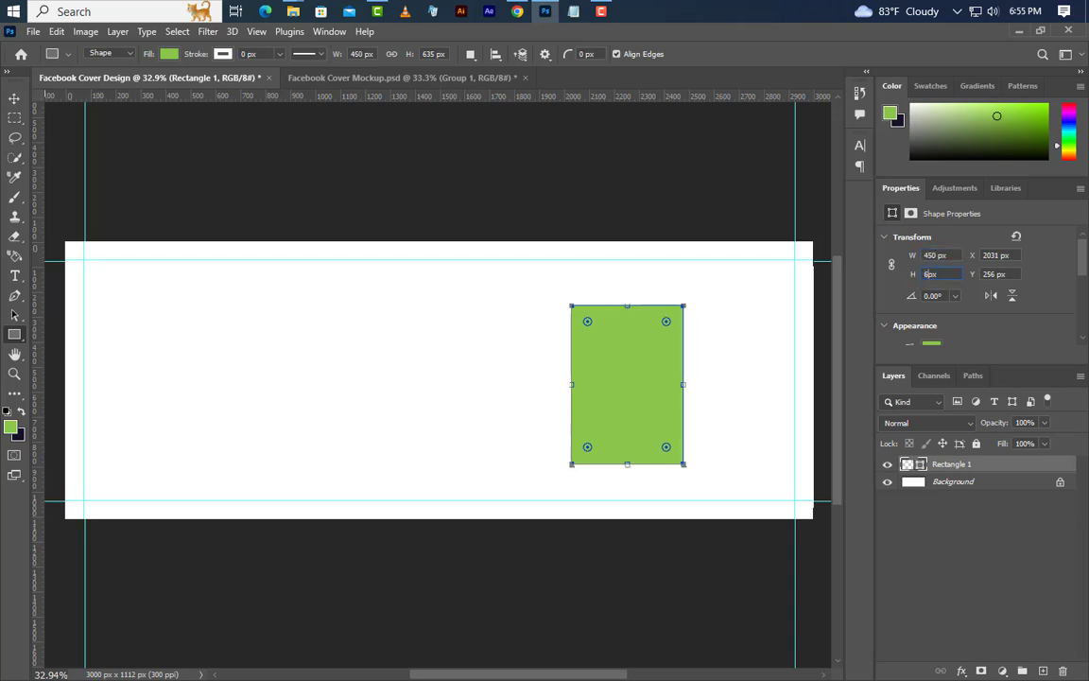
key(Return)
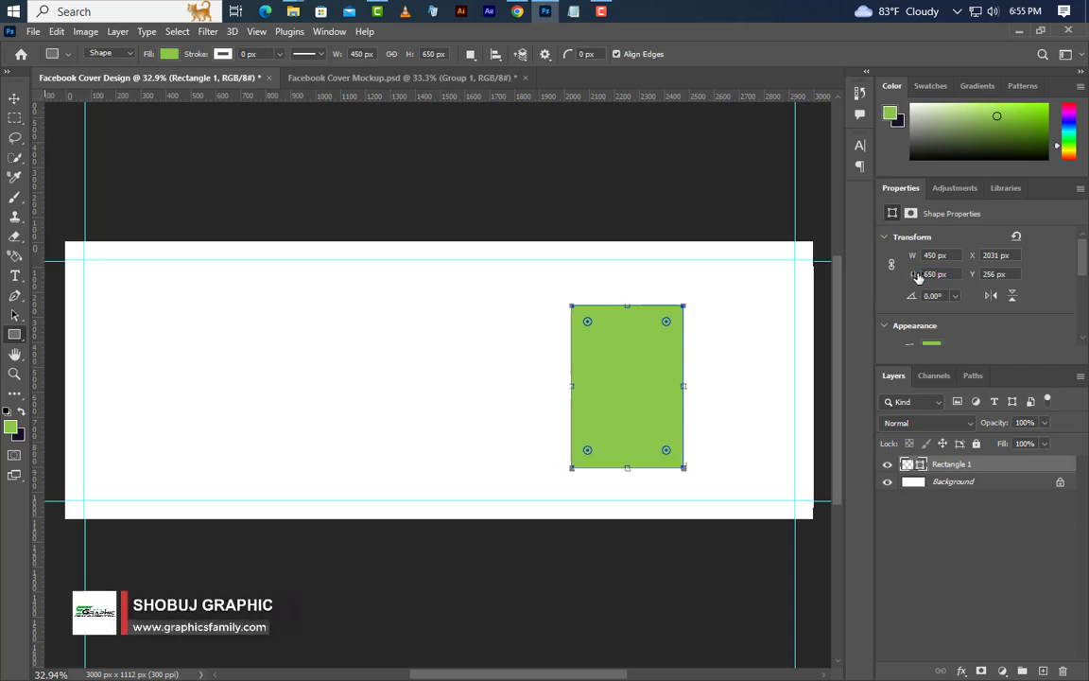
Step: Duplicate the green rectangle's layer and set the copy's height to 120 px
click(15, 99)
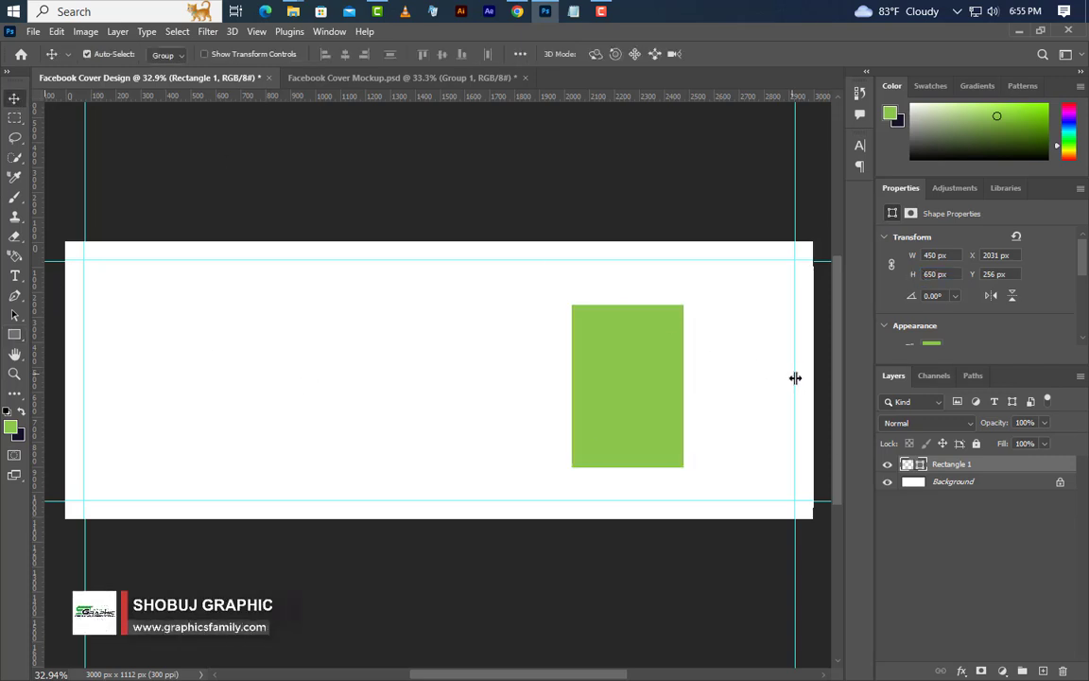
scroll(785, 394, up, 4)
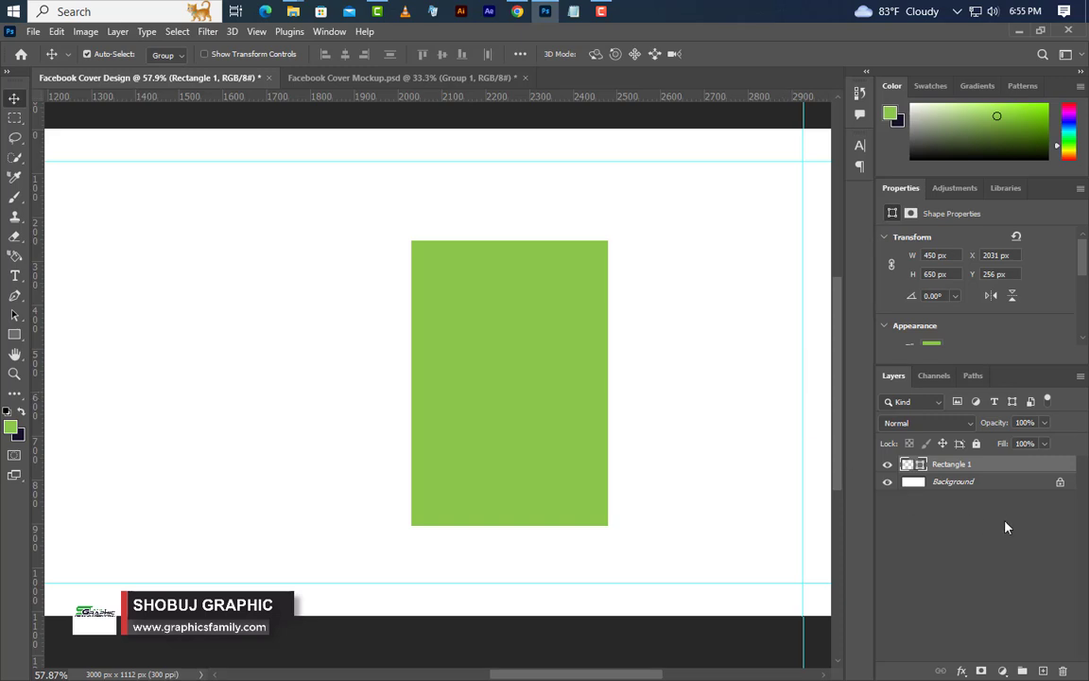
right_click(1044, 471)
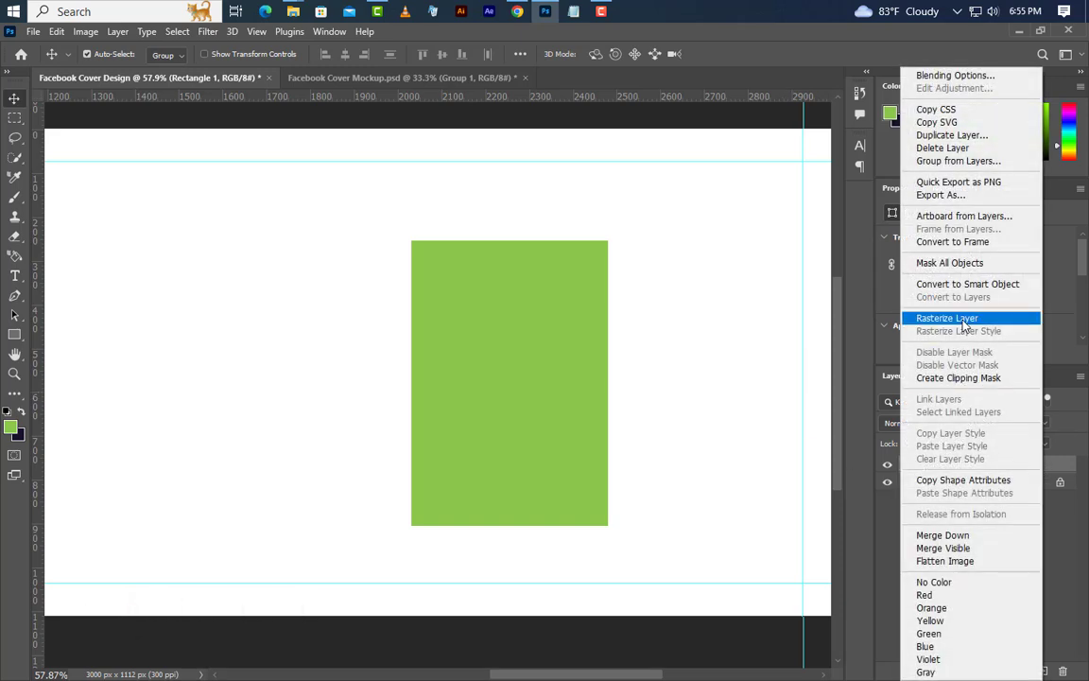
click(952, 135)
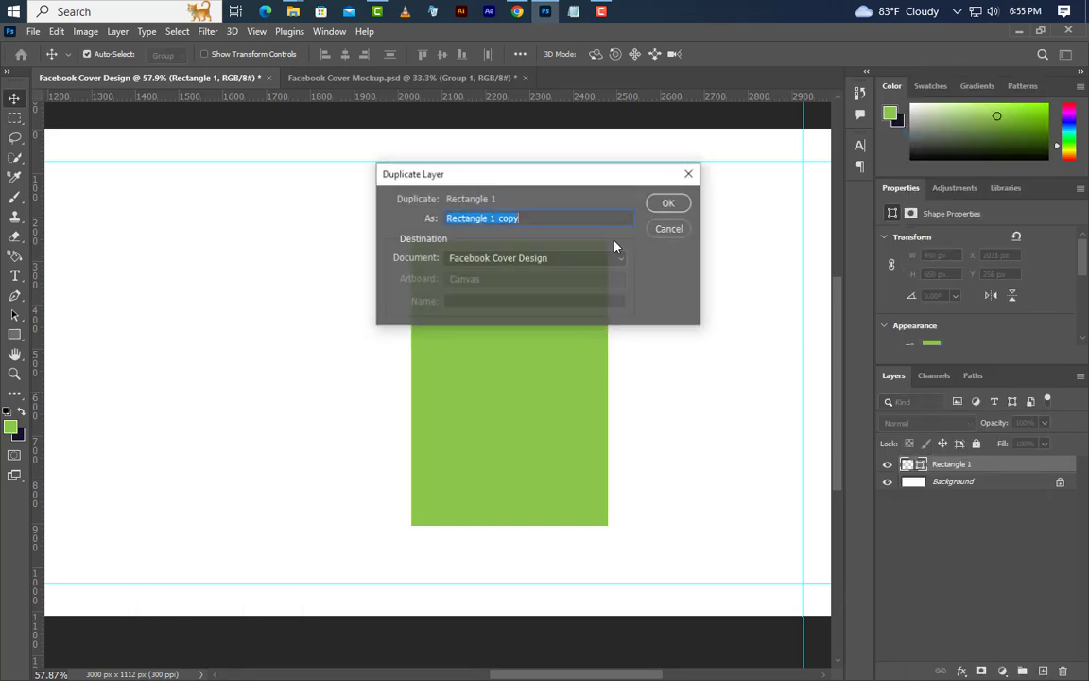
click(667, 206)
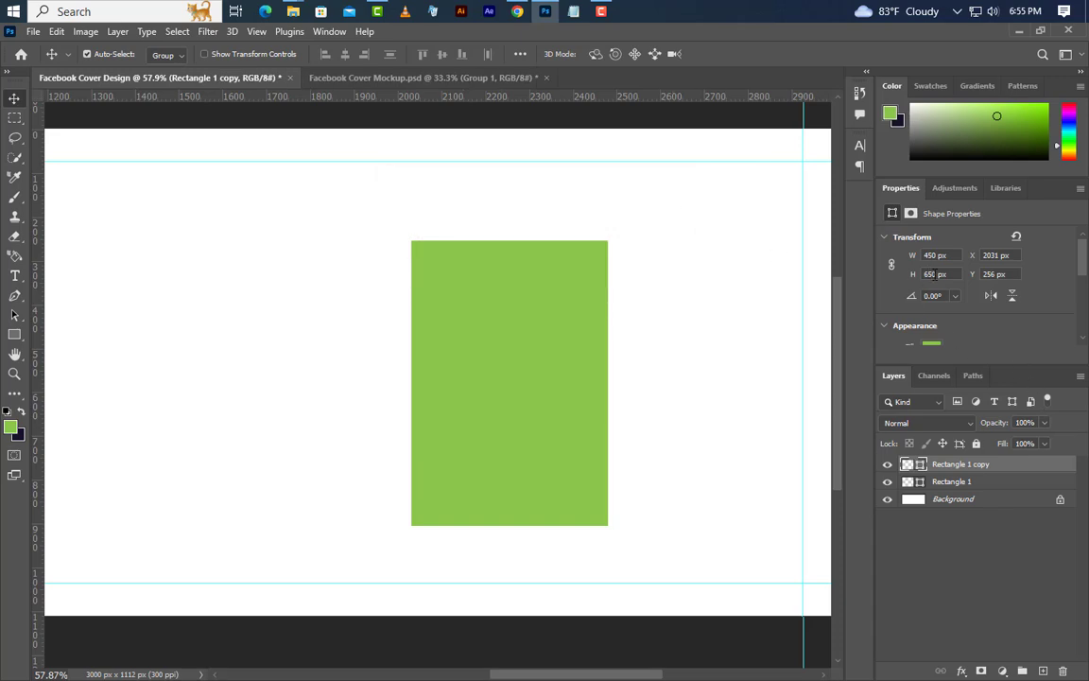
text(120)
key(Return)
Step: Fill the 120 px strip with dark green 53762c and place one strip directly above and one directly below the large rectangle
double_click(921, 465)
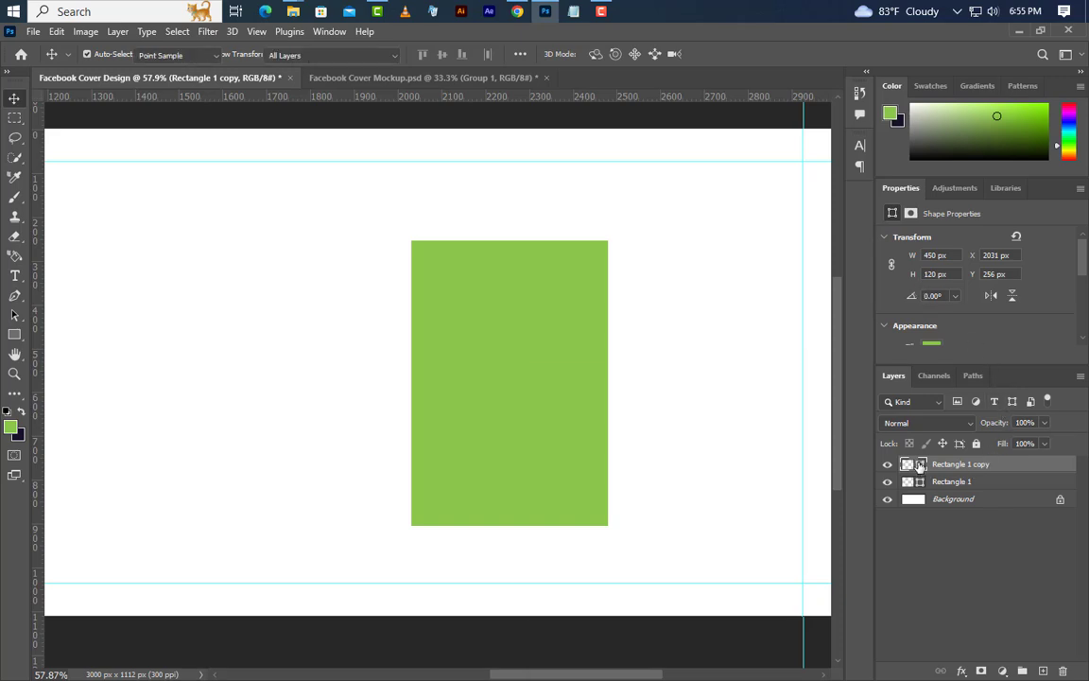
text(556b2f)
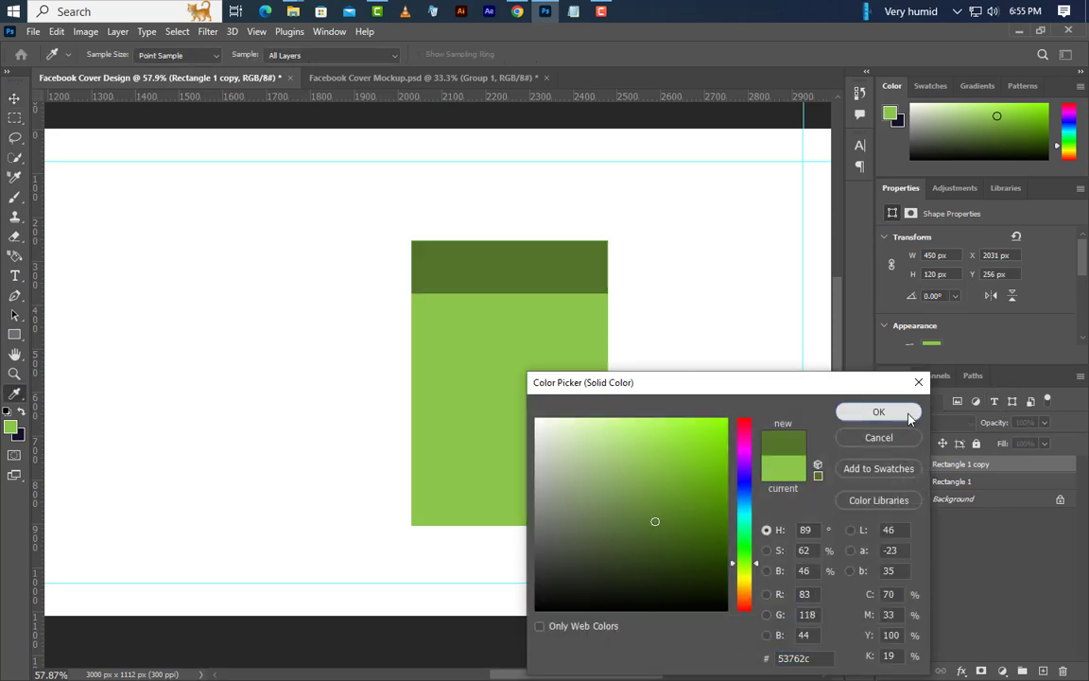
click(894, 413)
drag(532, 282, 552, 545)
Step: Round all corners of the large light green rectangle with a 50 px radius
click(569, 384)
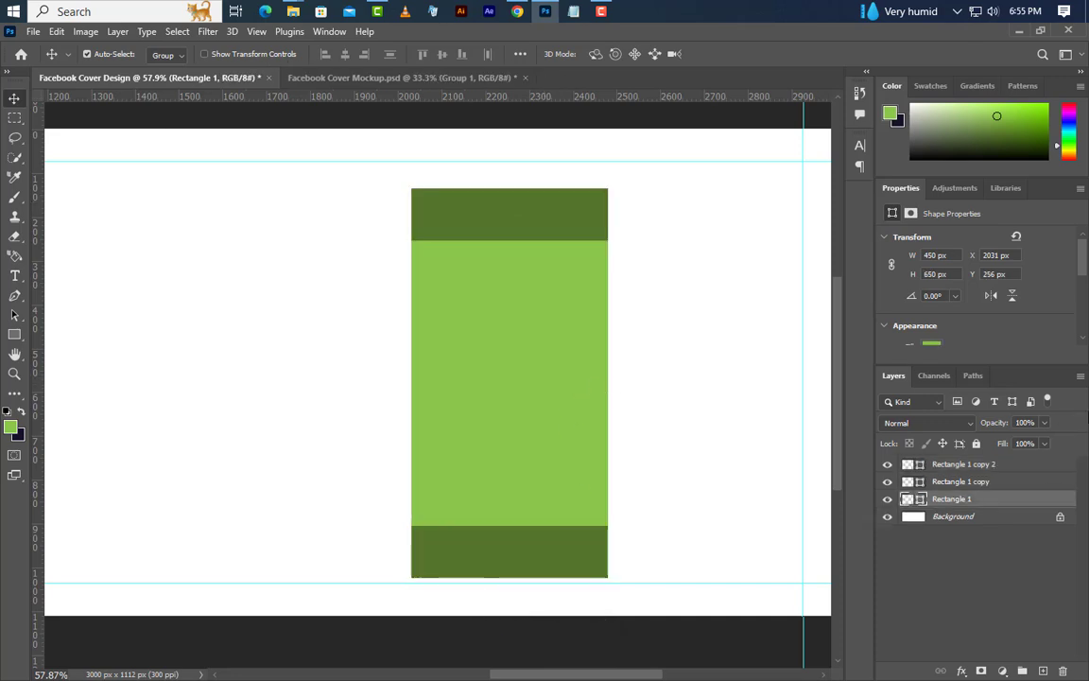
scroll(936, 283, down, 4)
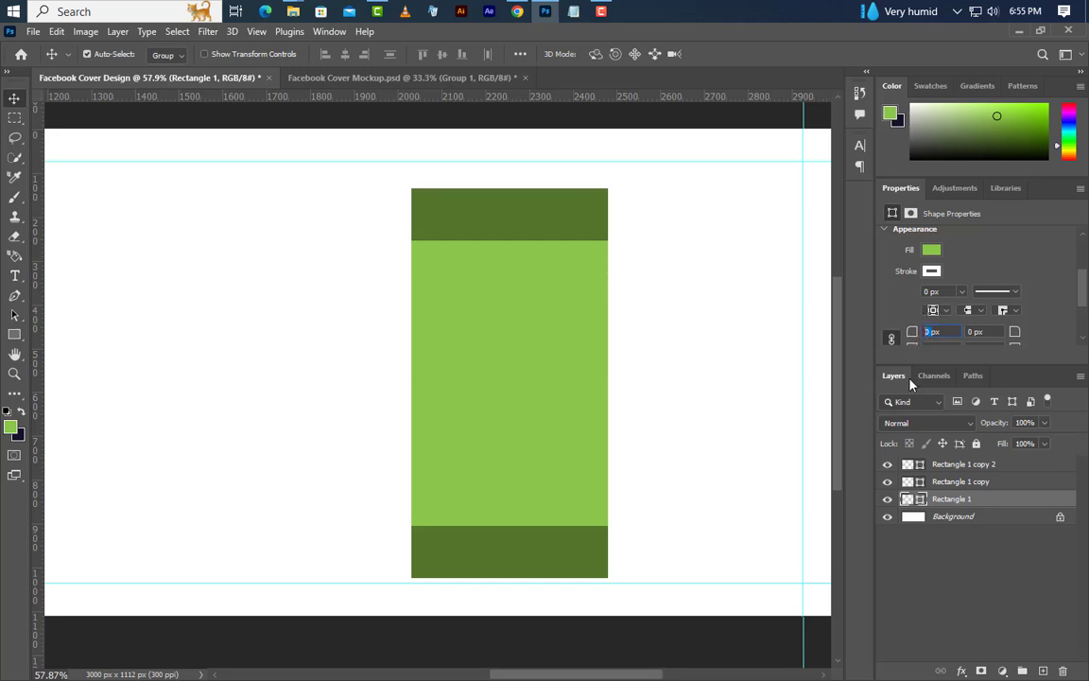
text(50)
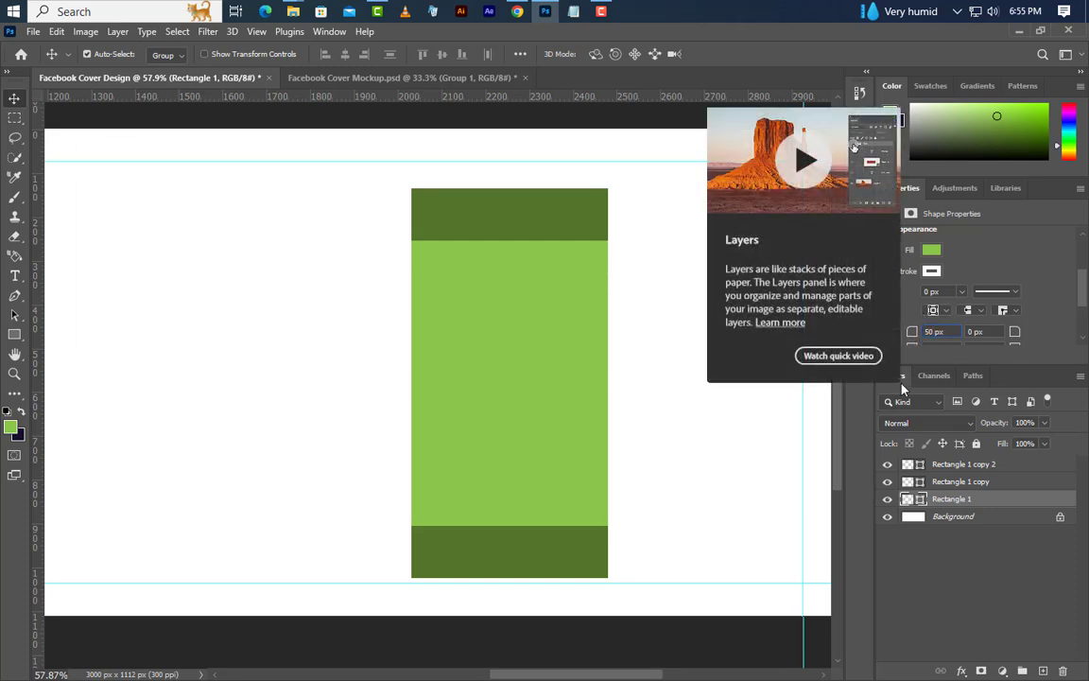
key(Return)
Step: Distort the rounded rectangle, raising its top-right corner to the upper strip's top edge and lowering its bottom-left corner to the lower strip's bottom edge
click(58, 31)
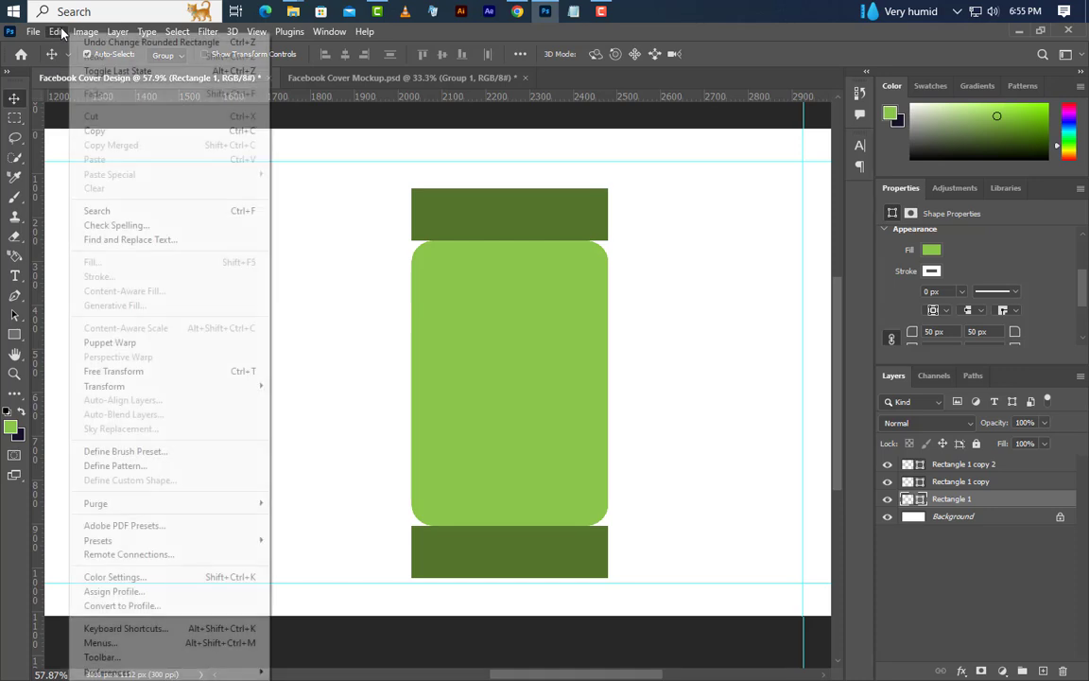
click(132, 370)
right_click(540, 352)
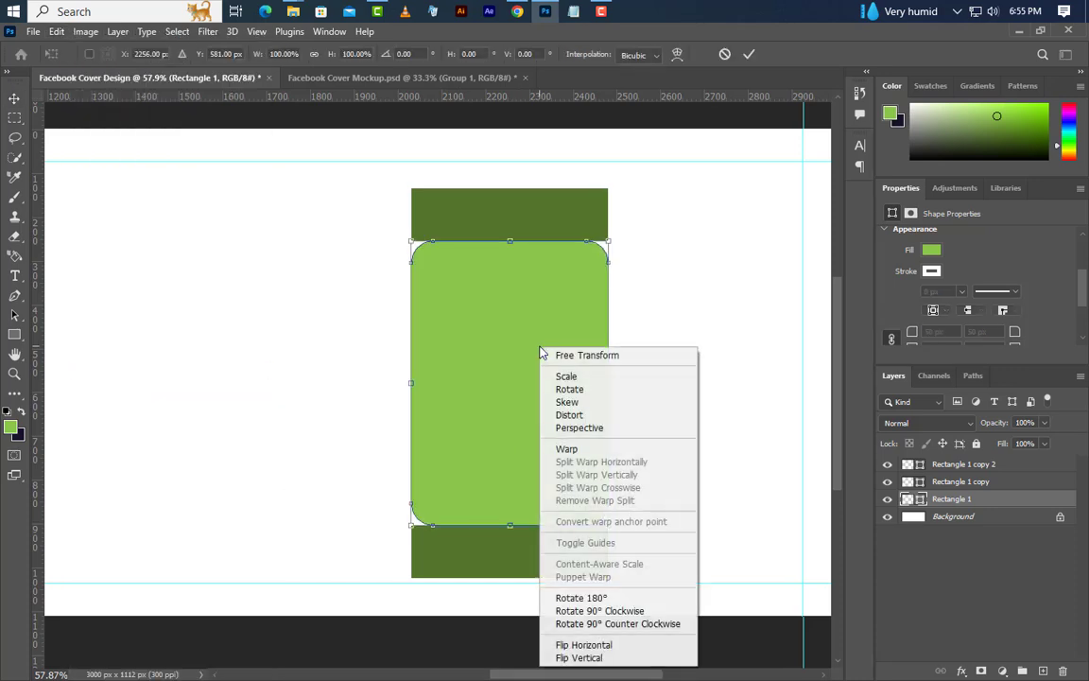
click(572, 414)
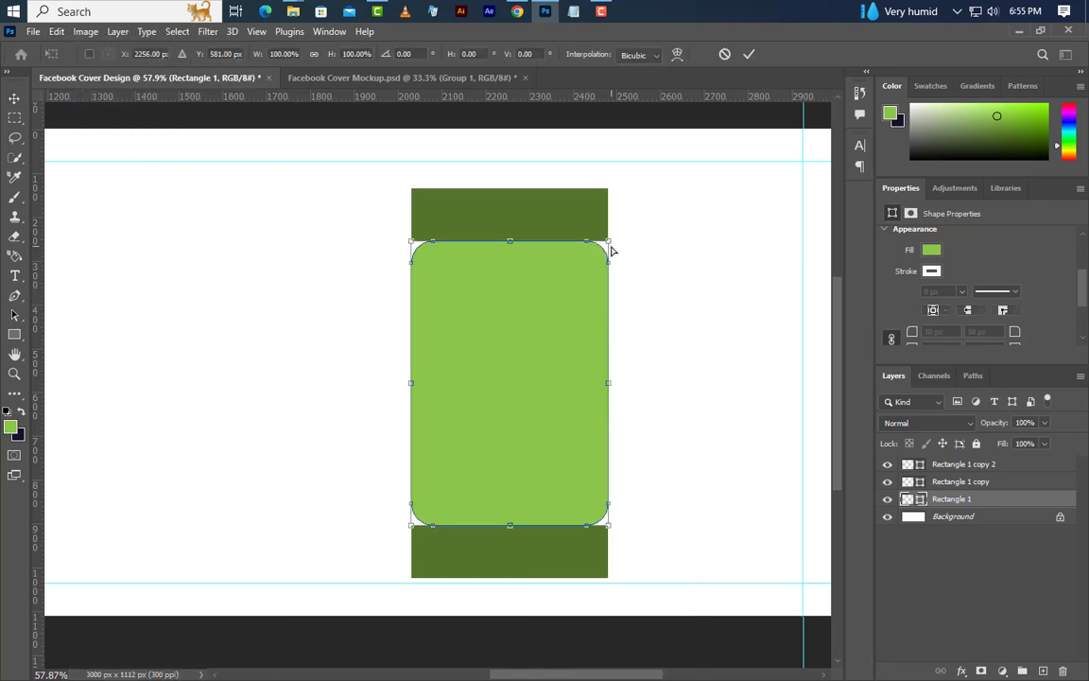
drag(609, 242, 608, 188)
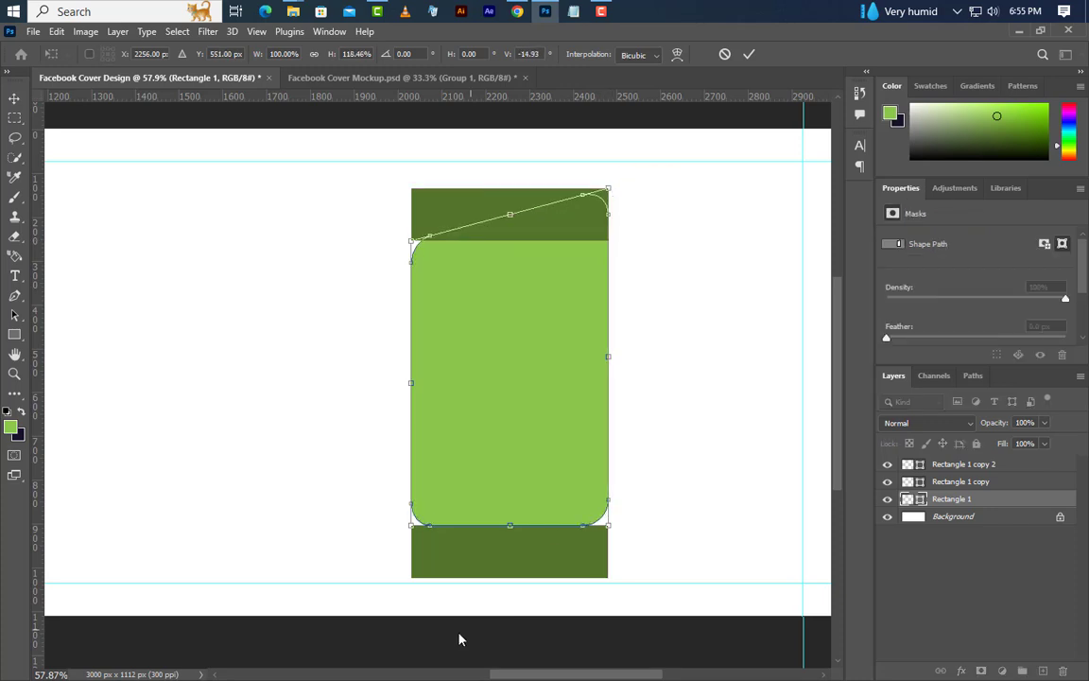
drag(412, 531, 411, 577)
click(751, 53)
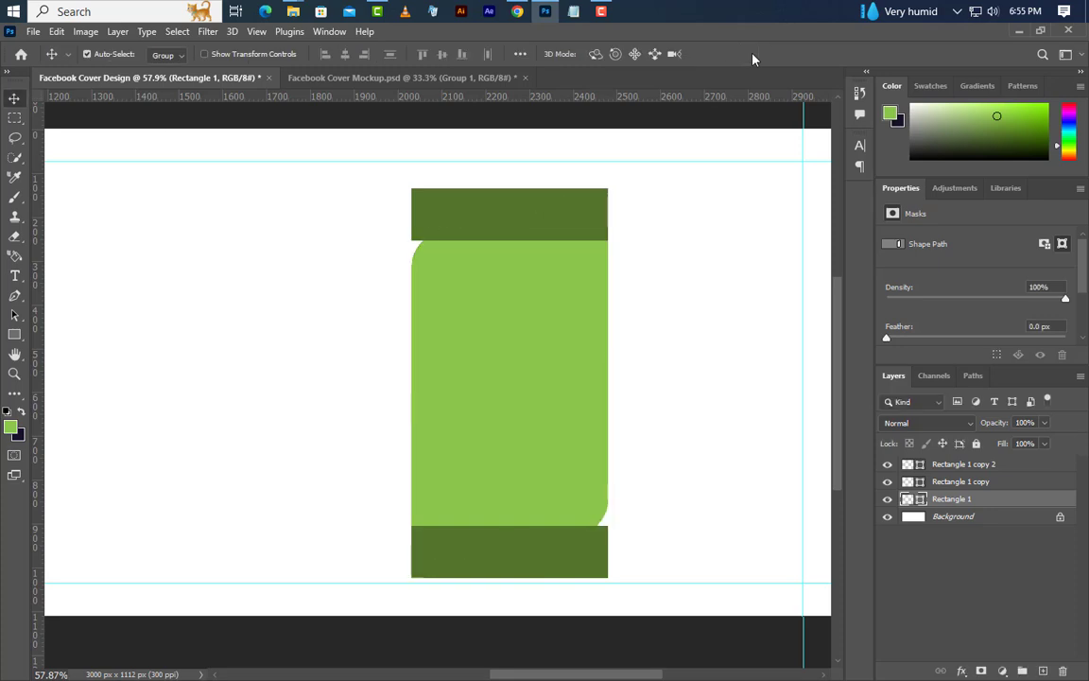
Step: Delete the two dark green strip layers, Rectangle 1 copy and Rectangle 1 copy 2
click(982, 487)
shift+click(1022, 470)
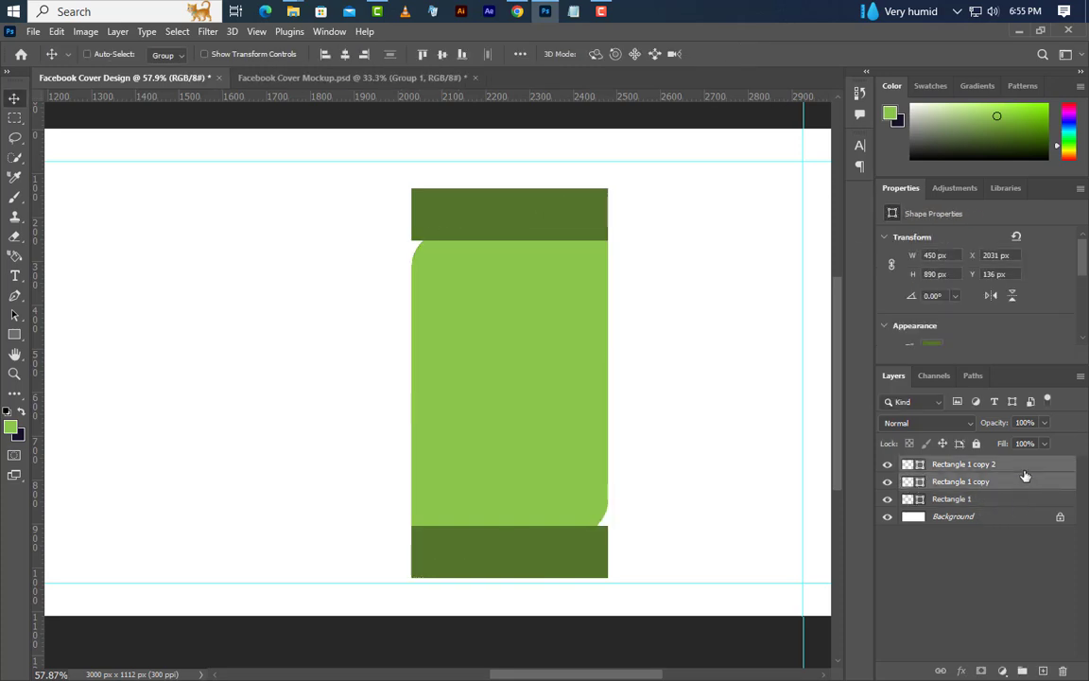
click(1063, 671)
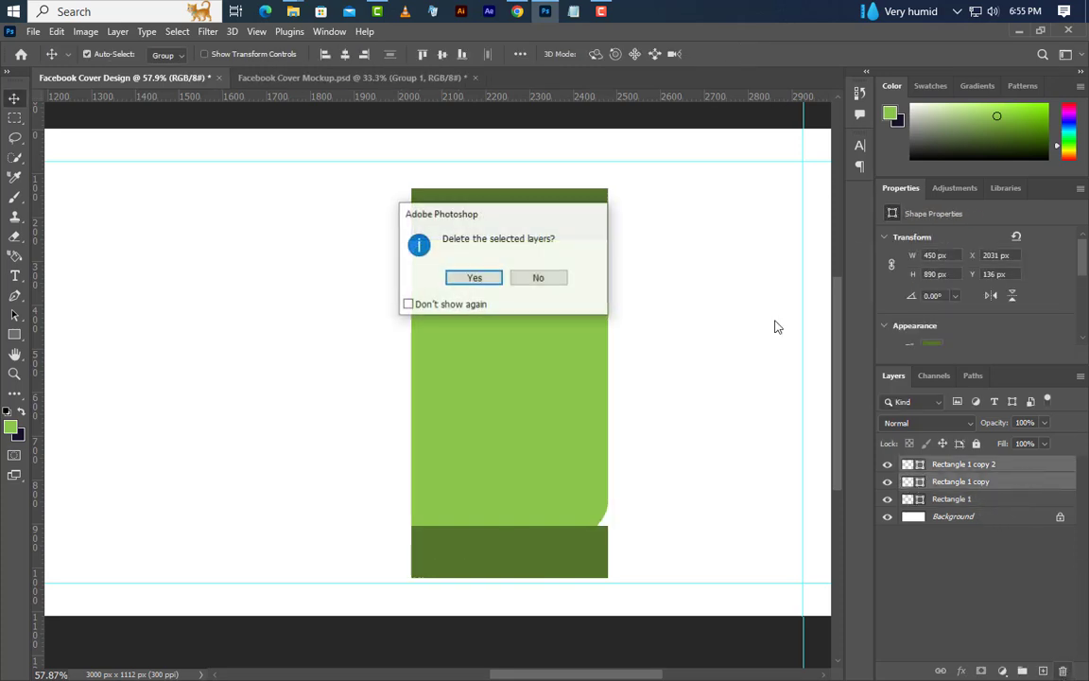
click(488, 282)
Step: Place copies of the slanted green shape above and below the original, leaving a thin gap between each and aligning them vertically
scroll(496, 293, down, 3)
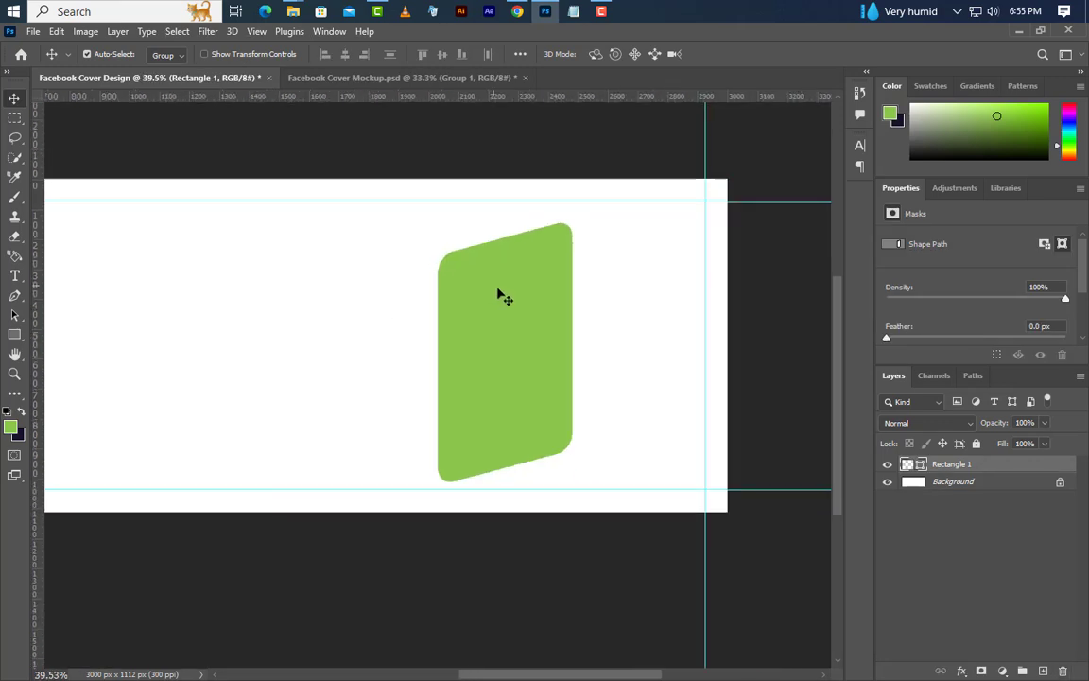
drag(511, 444, 506, 227)
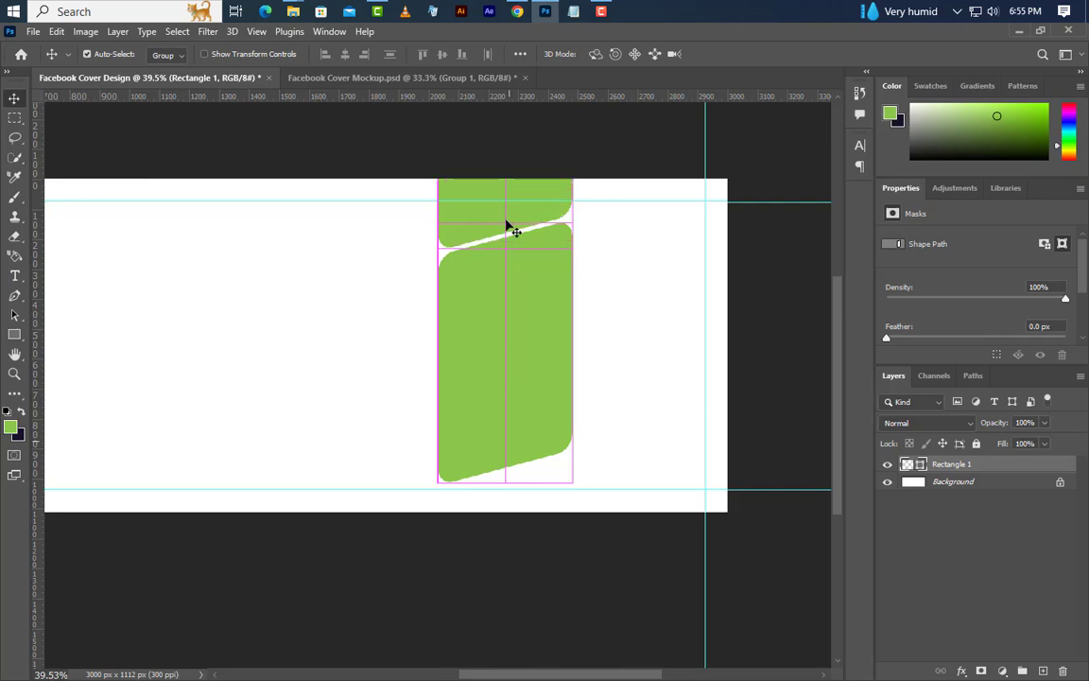
click(531, 340)
drag(518, 316, 519, 509)
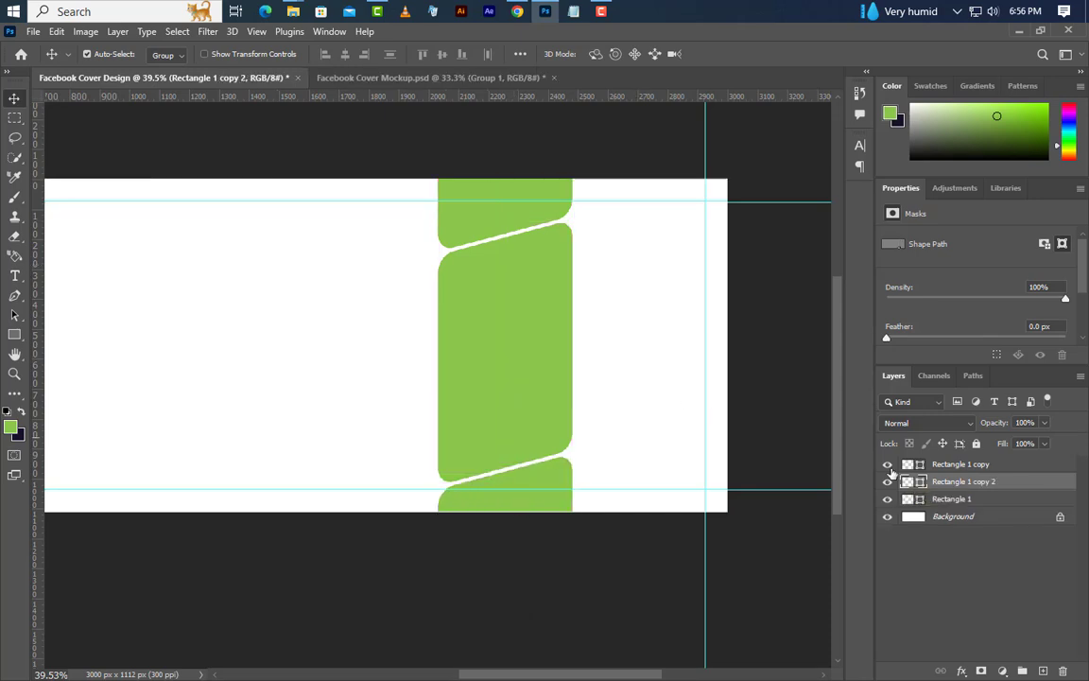
Step: Duplicate the Rectangle 1 and Rectangle 1 copy 2 layers within the same document
ctrl+click(951, 500)
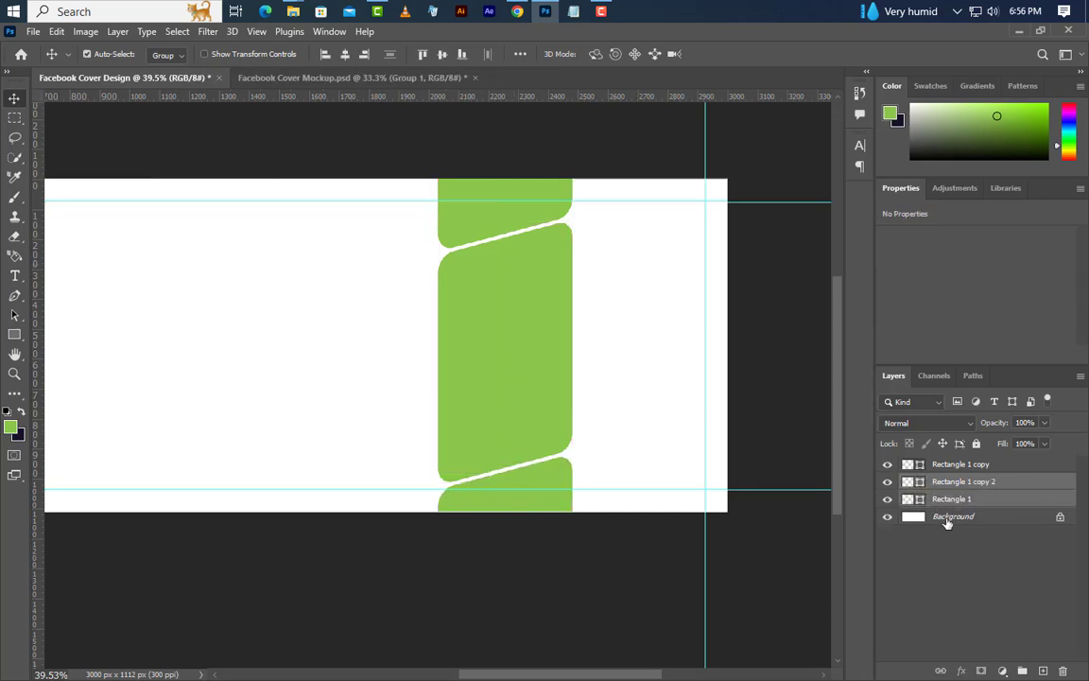
right_click(1036, 486)
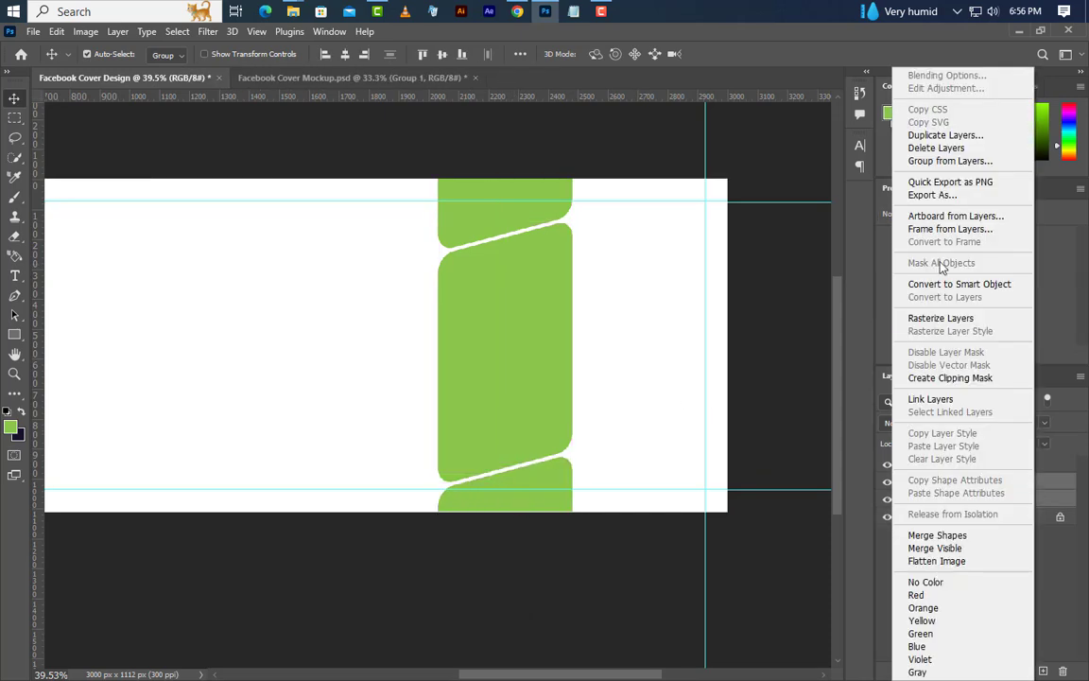
click(969, 140)
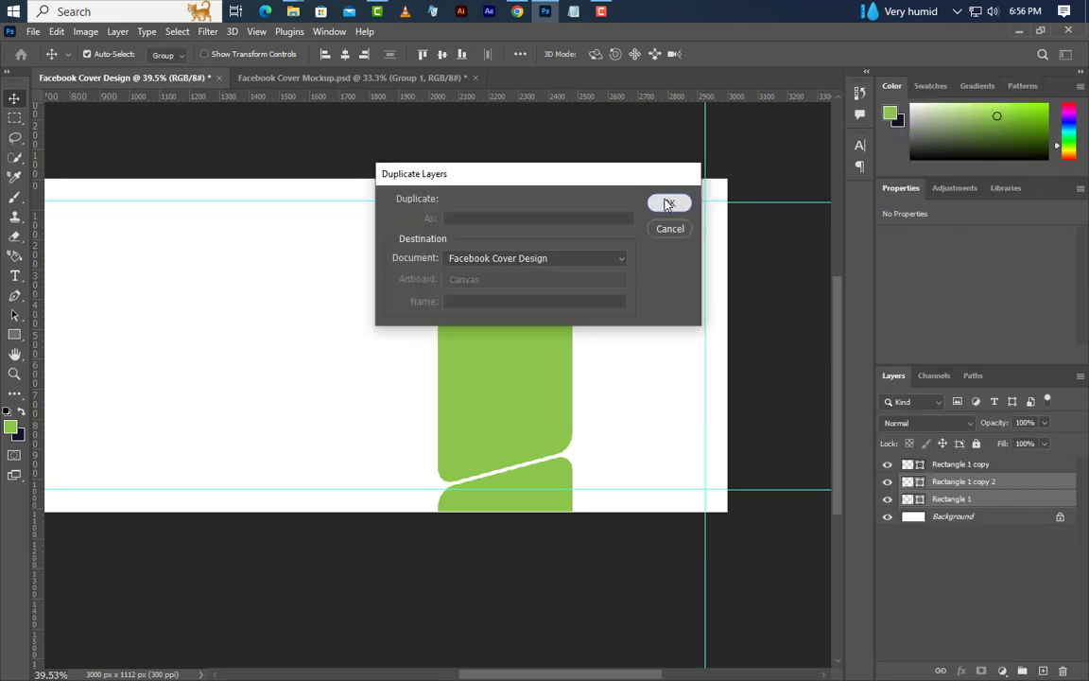
click(665, 204)
Step: Move the two duplicated shapes left of the original column, offset vertically by about half a shape and separated by a thin gap
click(57, 31)
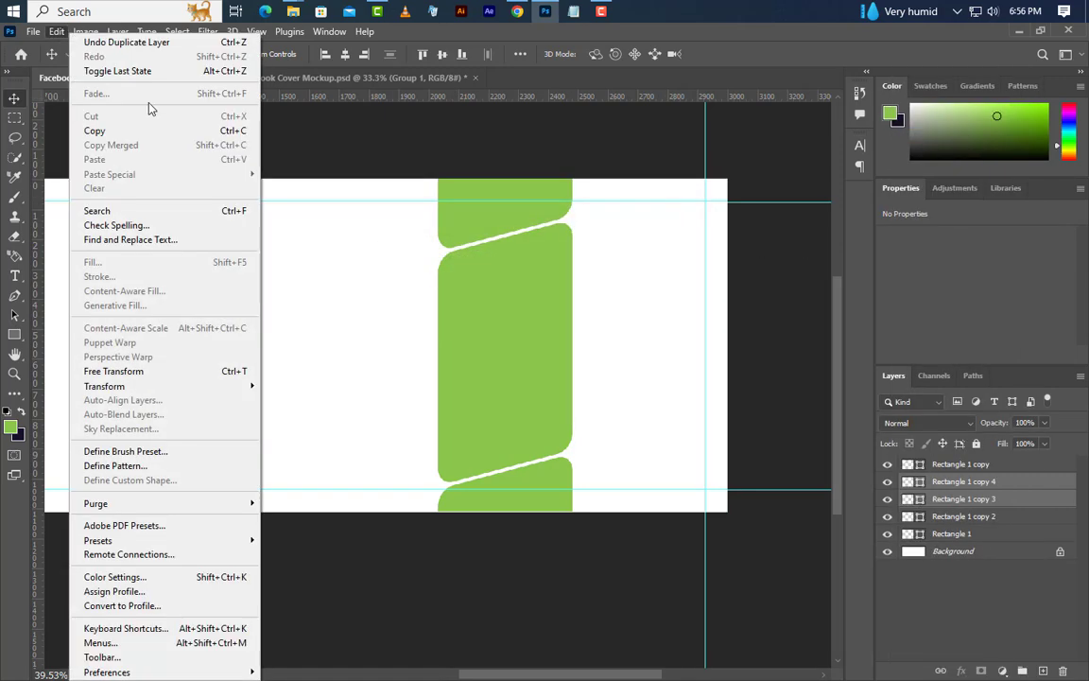
click(161, 371)
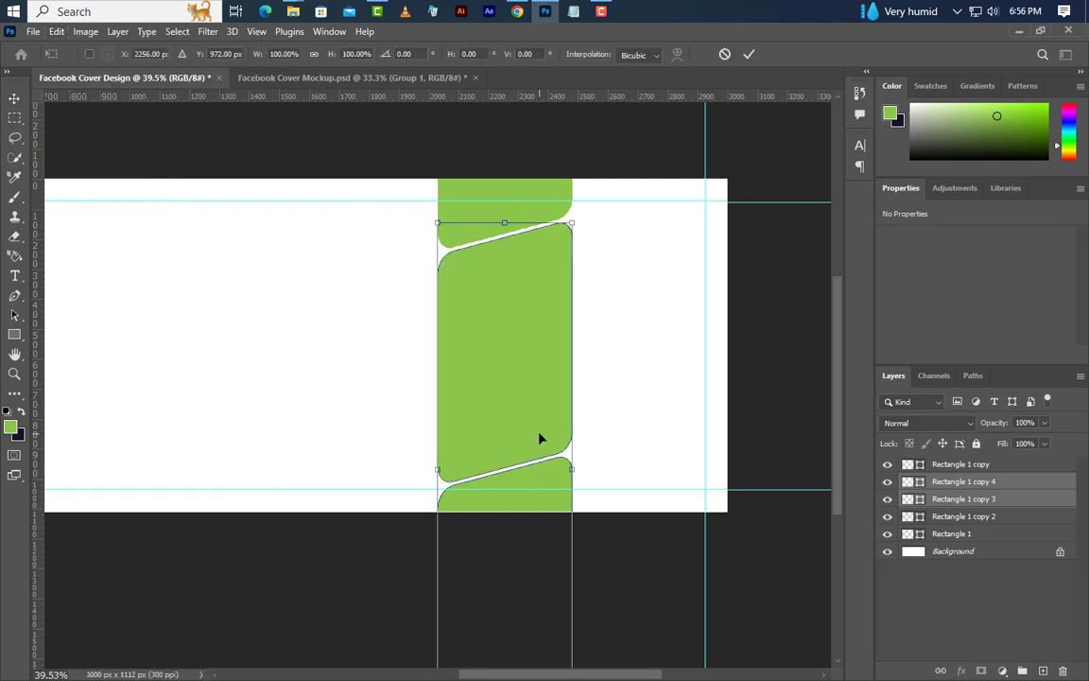
drag(540, 438, 384, 318)
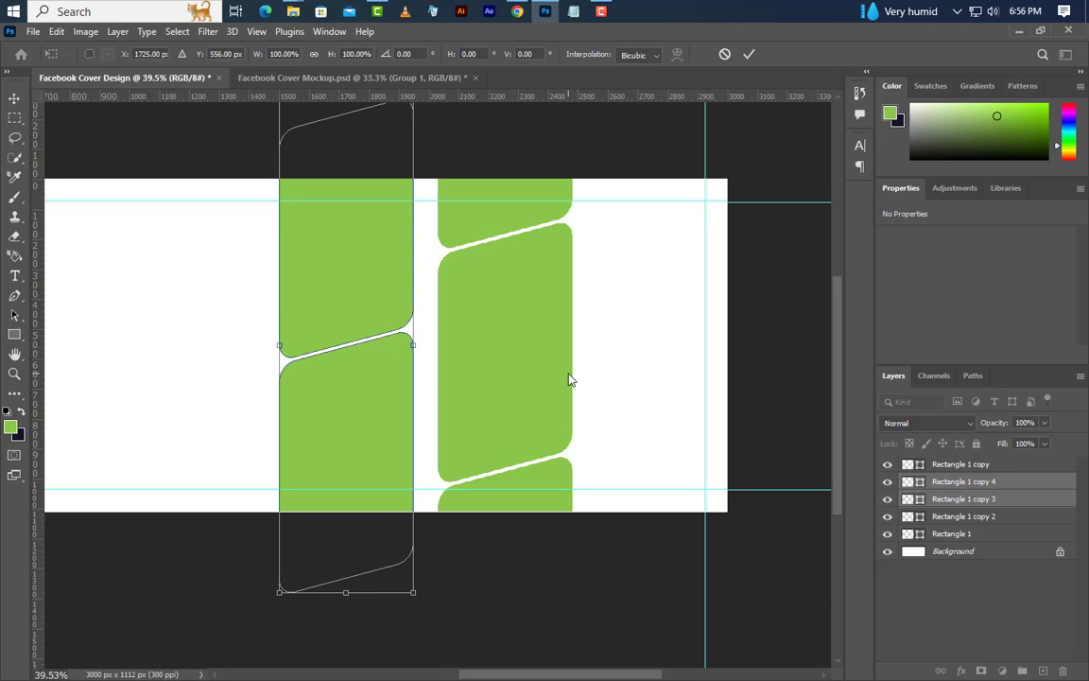
key(Right)
key(Right)
key(Right)
key(Right)
key(Right)
key(Right)
key(Right)
key(Right)
key(Right)
key(Right)
key(Right)
key(Right)
key(Right)
key(Right)
key(Right)
key(Right)
key(Right)
key(Right)
key(Right)
key(Right)
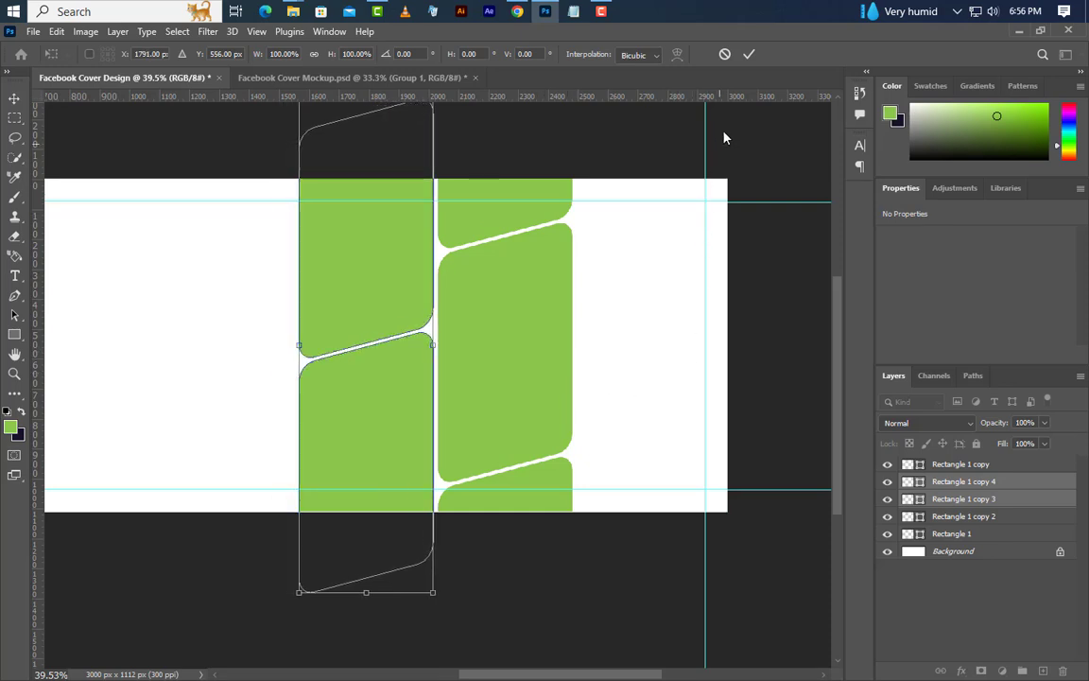
click(749, 55)
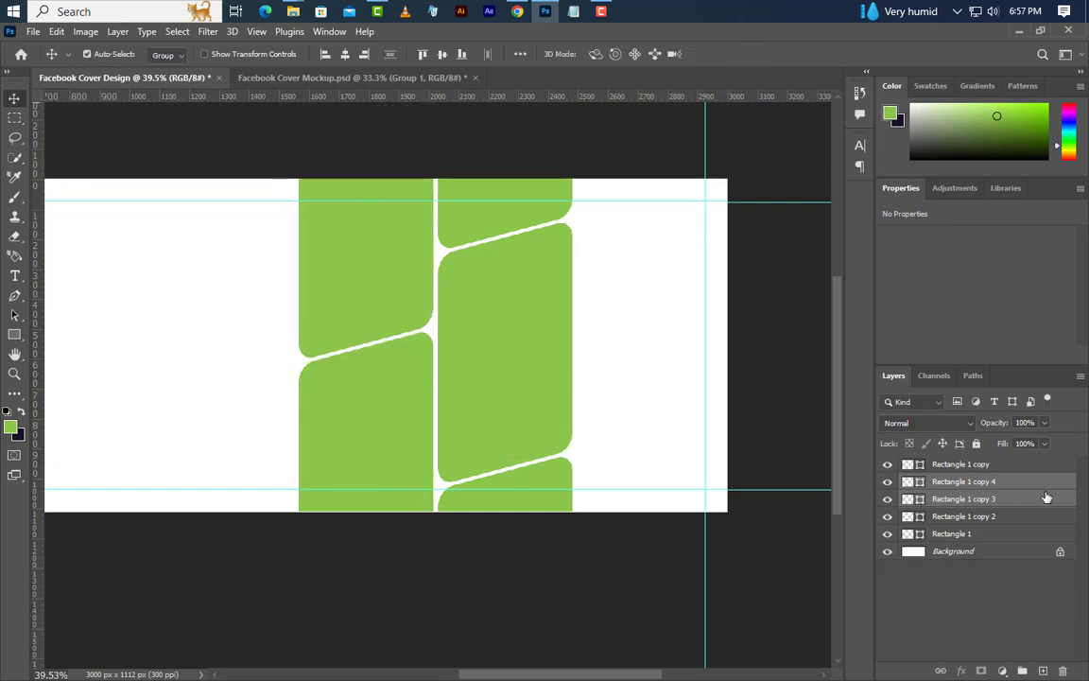
Step: Group the two duplicated shapes and place a copy of the group at the same height on the original column's right side
click(1024, 671)
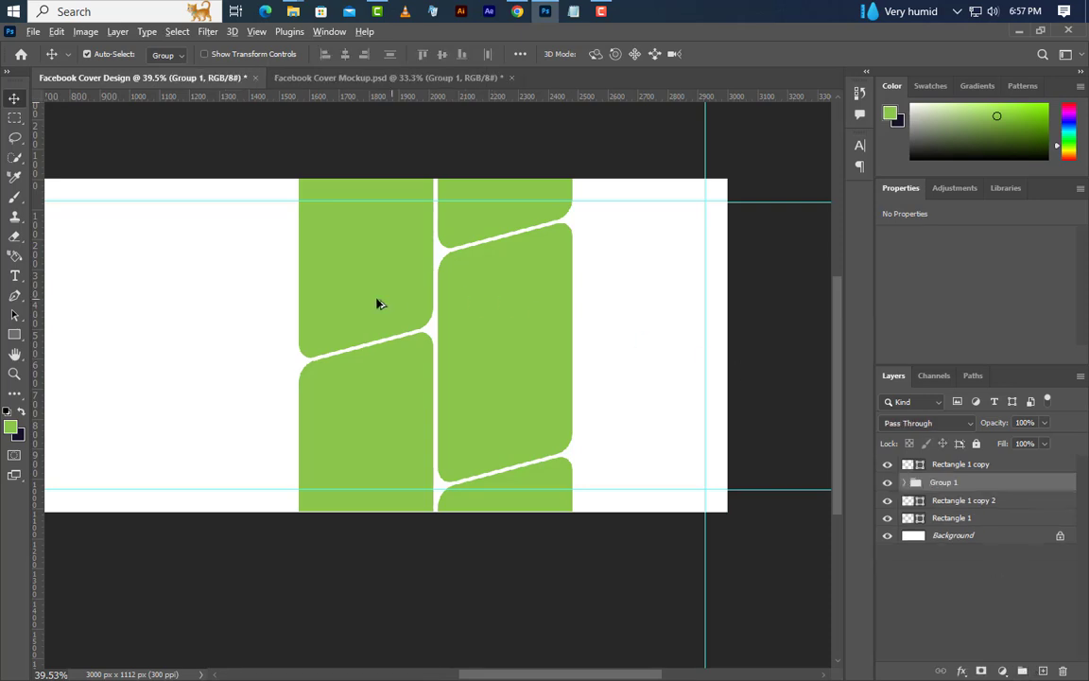
drag(376, 303, 654, 306)
Step: Place copies of the middle column's central slanted shape beyond the rightmost column and beyond the leftmost column
click(515, 371)
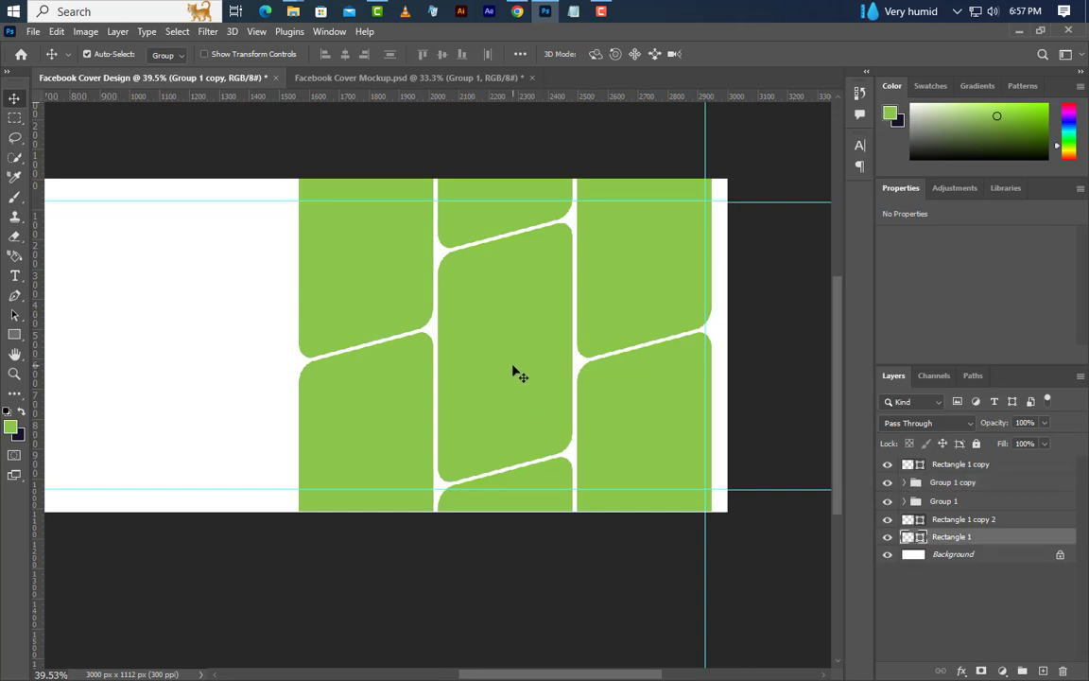
drag(486, 360, 767, 355)
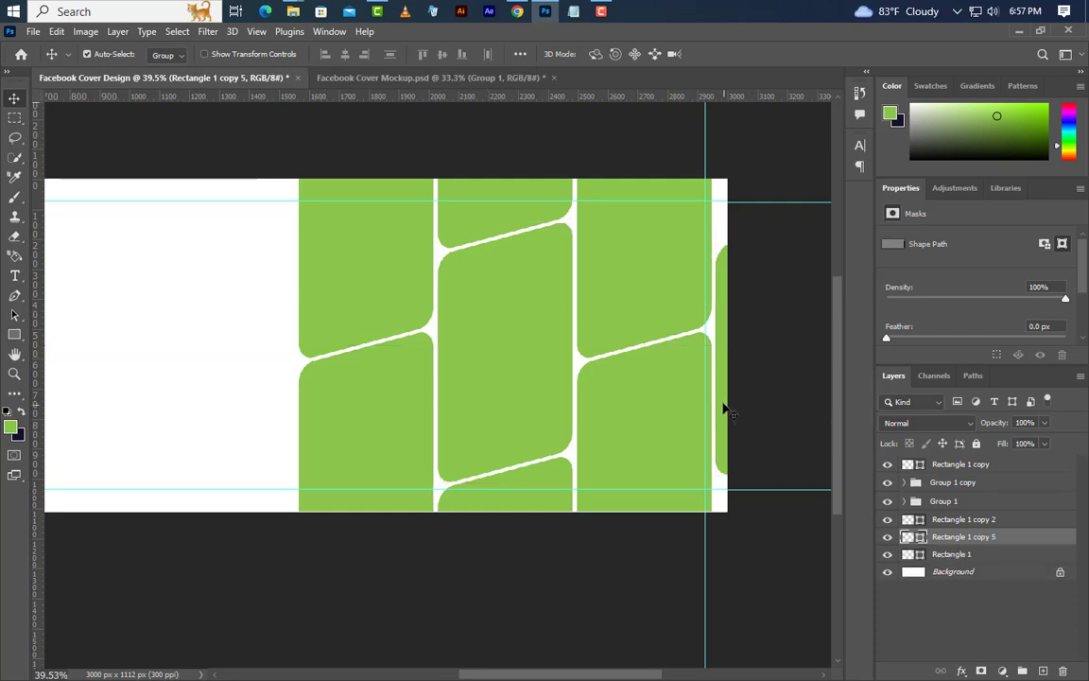
drag(721, 401, 170, 384)
key(Left)
key(Left)
key(Left)
key(Left)
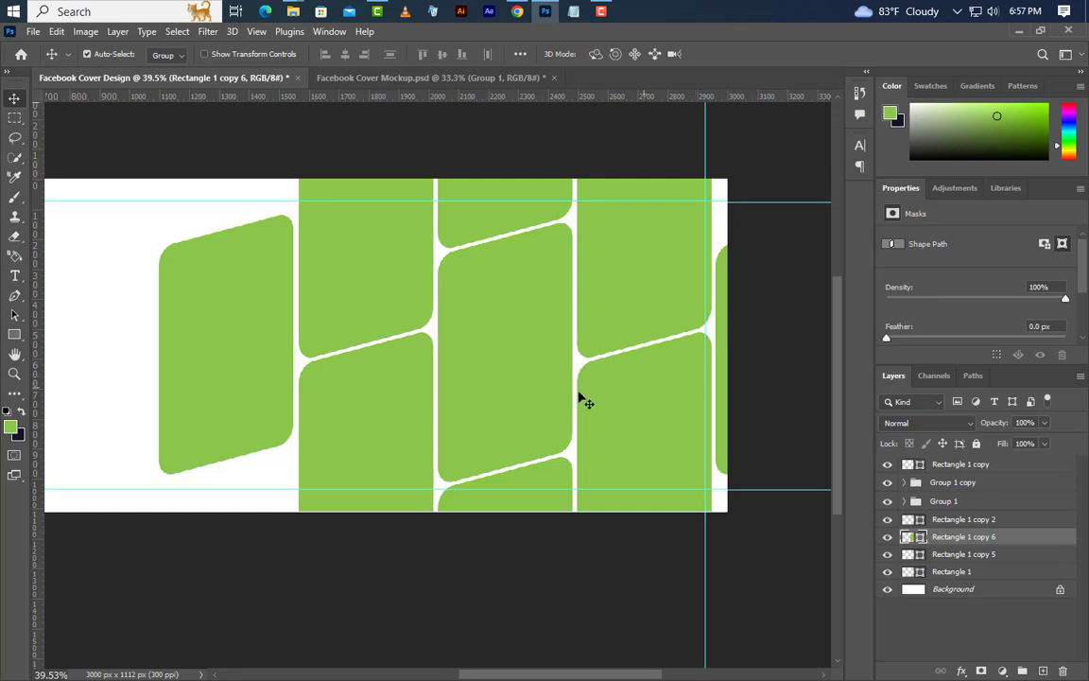
Step: Group all the green shape layers and subgroups above the Background into one group
scroll(586, 401, down, 4)
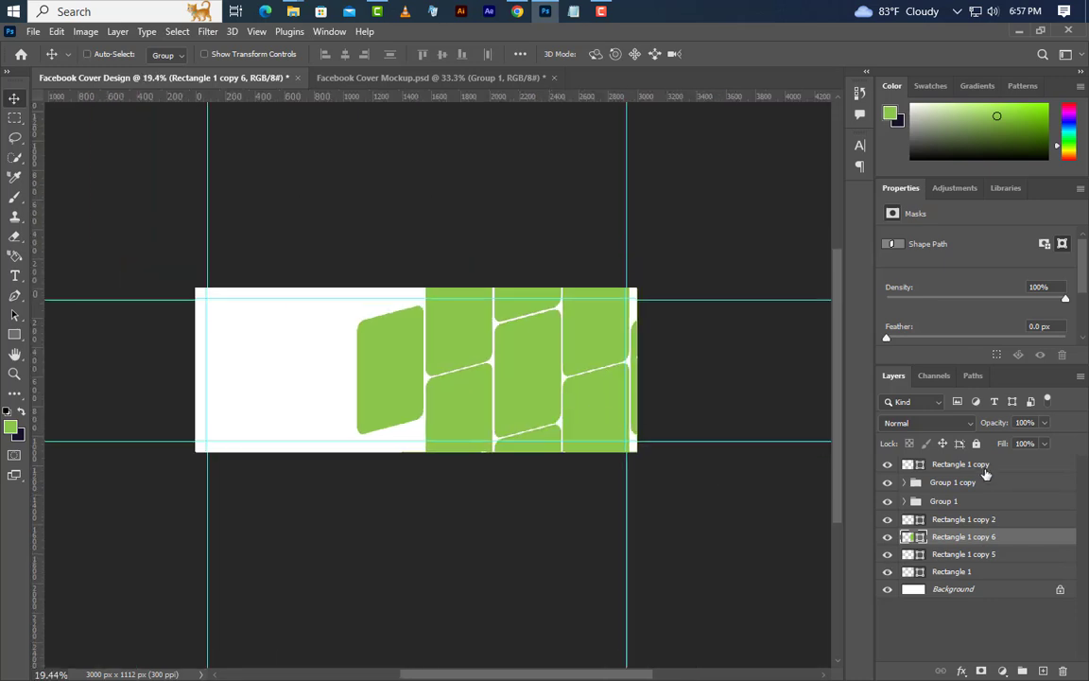
shift+click(984, 466)
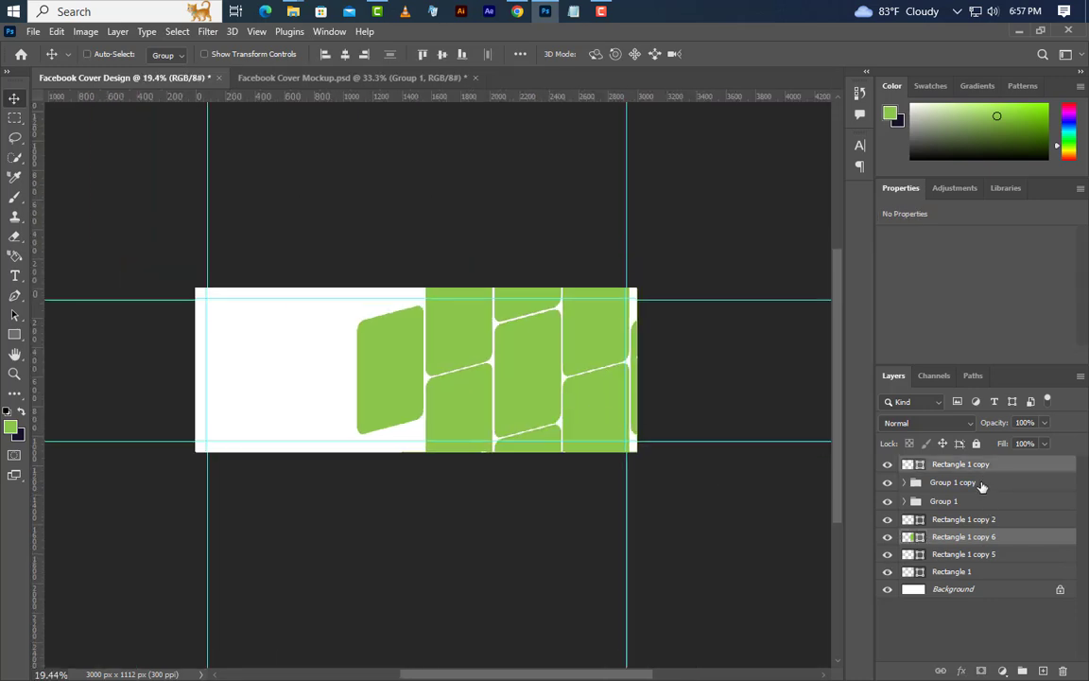
shift+click(993, 575)
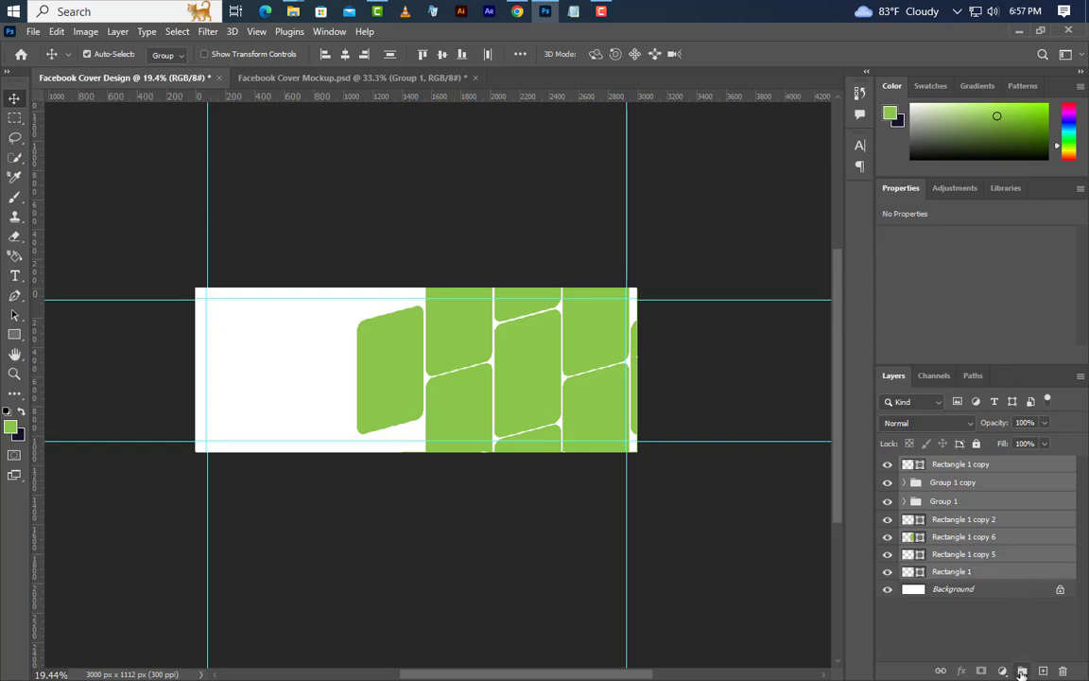
click(1022, 670)
Step: Scale the whole shape group to about 62.28% and shift it so its right edge sits at the right vertical guide
click(57, 32)
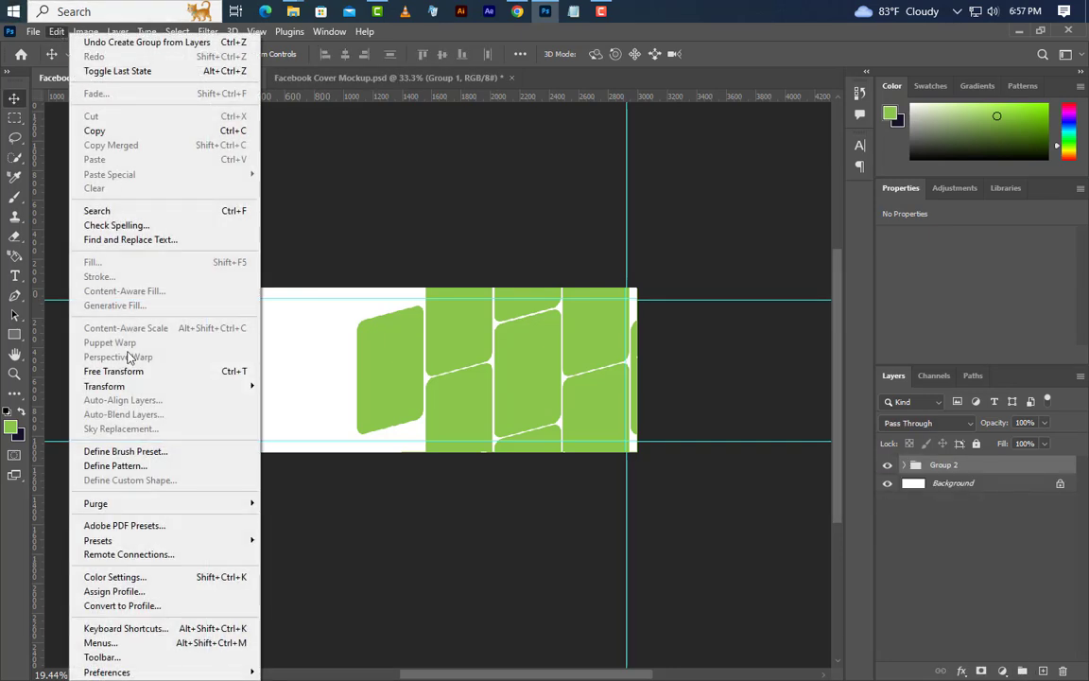
click(118, 371)
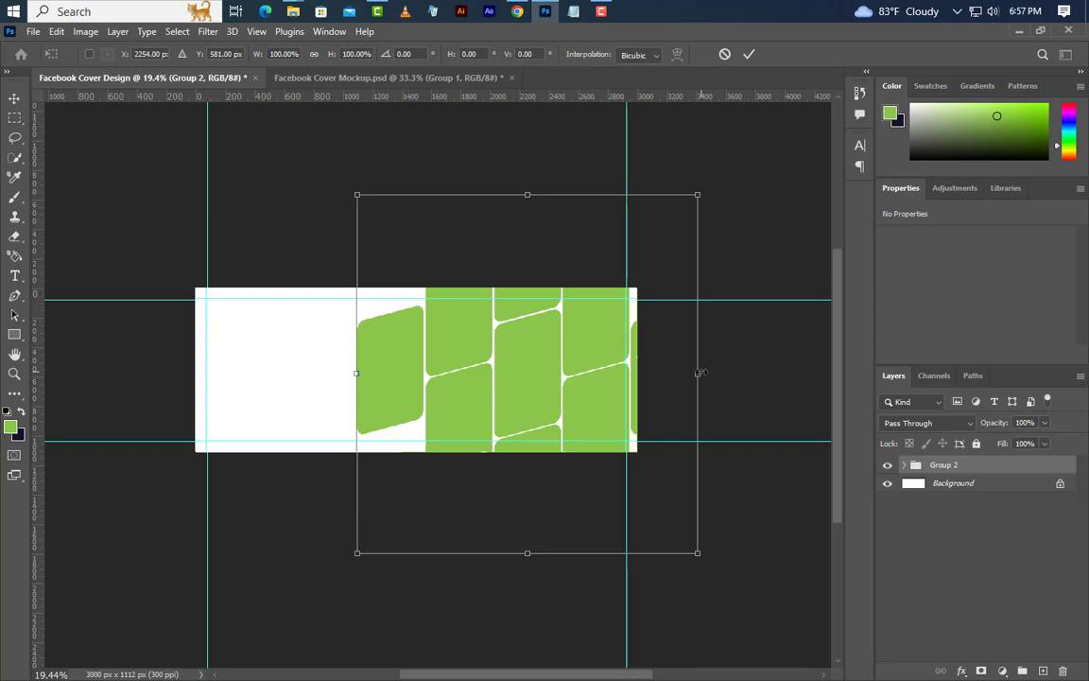
drag(697, 373, 668, 368)
scroll(571, 388, up, 2)
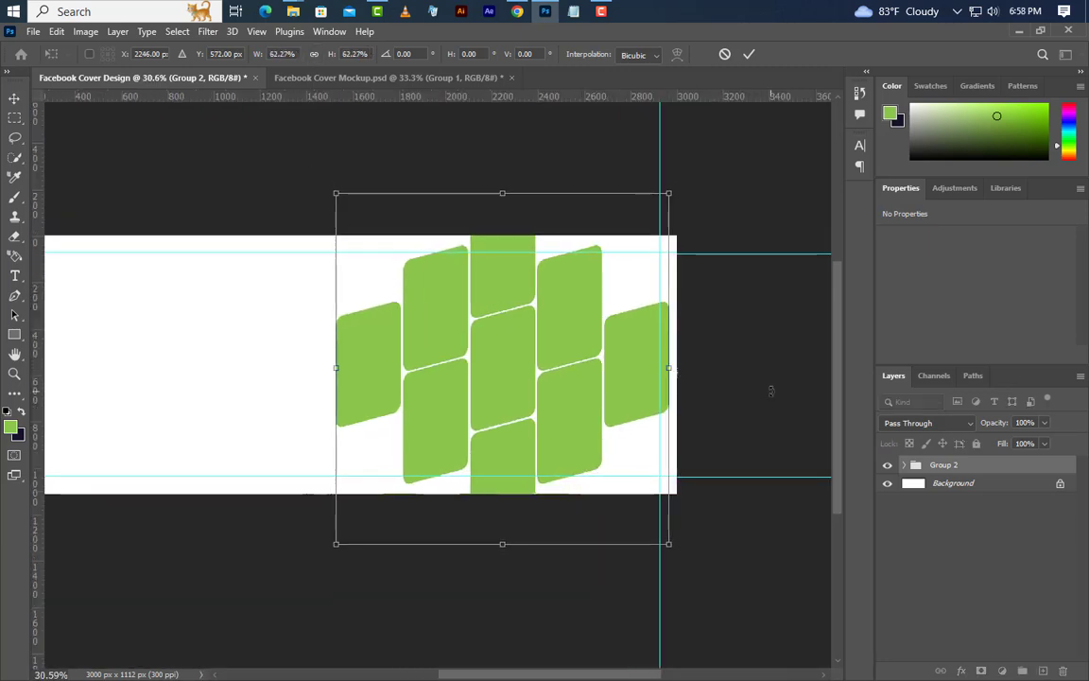
key(shift+Left)
key(shift+Left)
key(shift+Left)
key(shift+Left)
key(shift+Left)
key(Right)
key(Right)
key(Right)
key(Right)
key(Right)
key(Right)
key(Right)
key(Right)
key(Right)
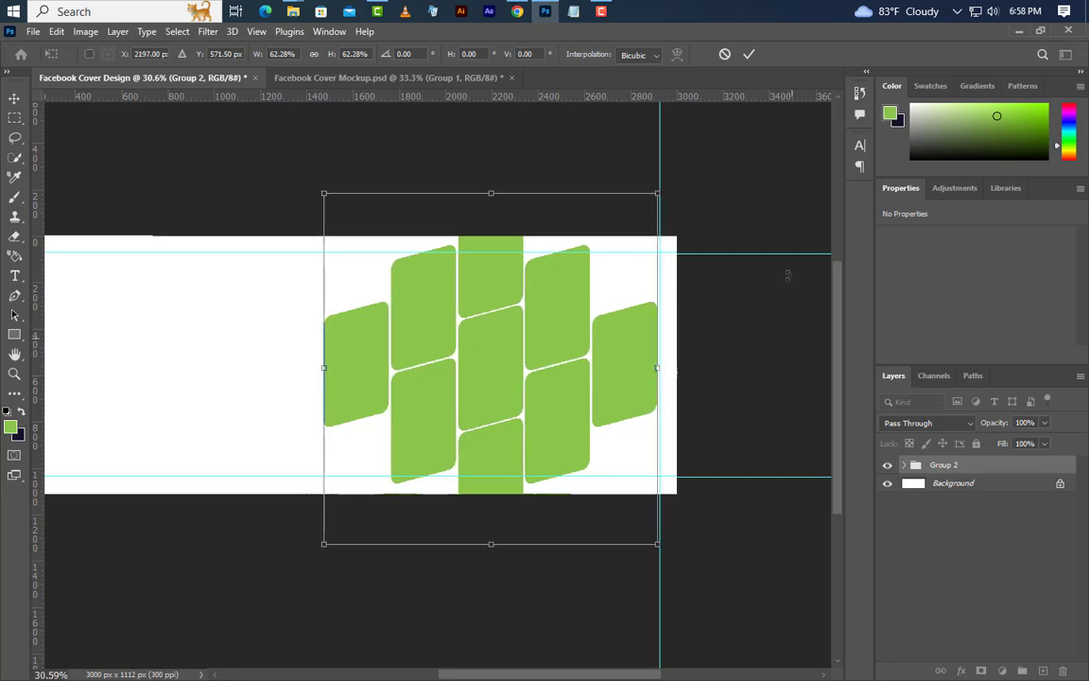
click(748, 54)
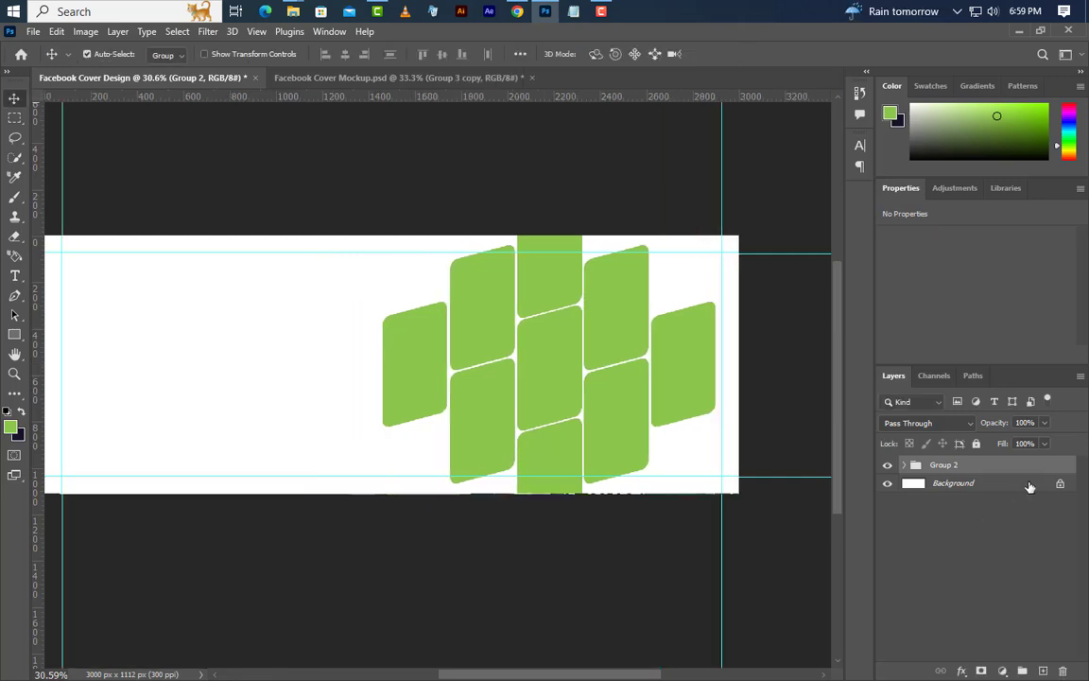
Step: Duplicate Group 2 and place the copy beneath the original in the layer order
right_click(936, 464)
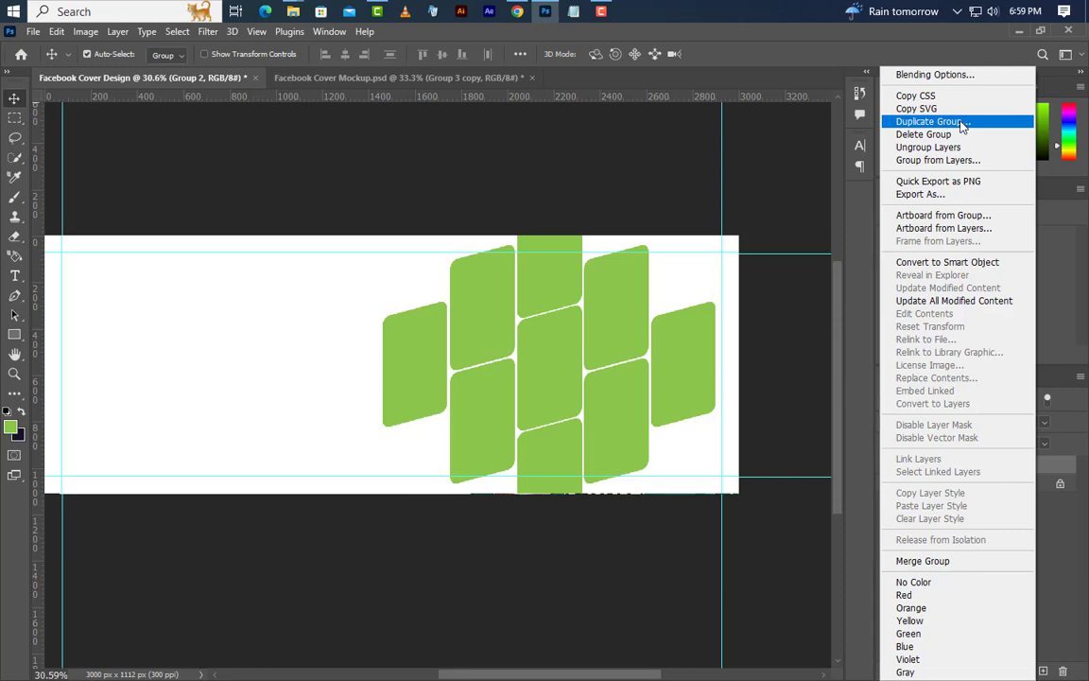
click(930, 122)
click(667, 205)
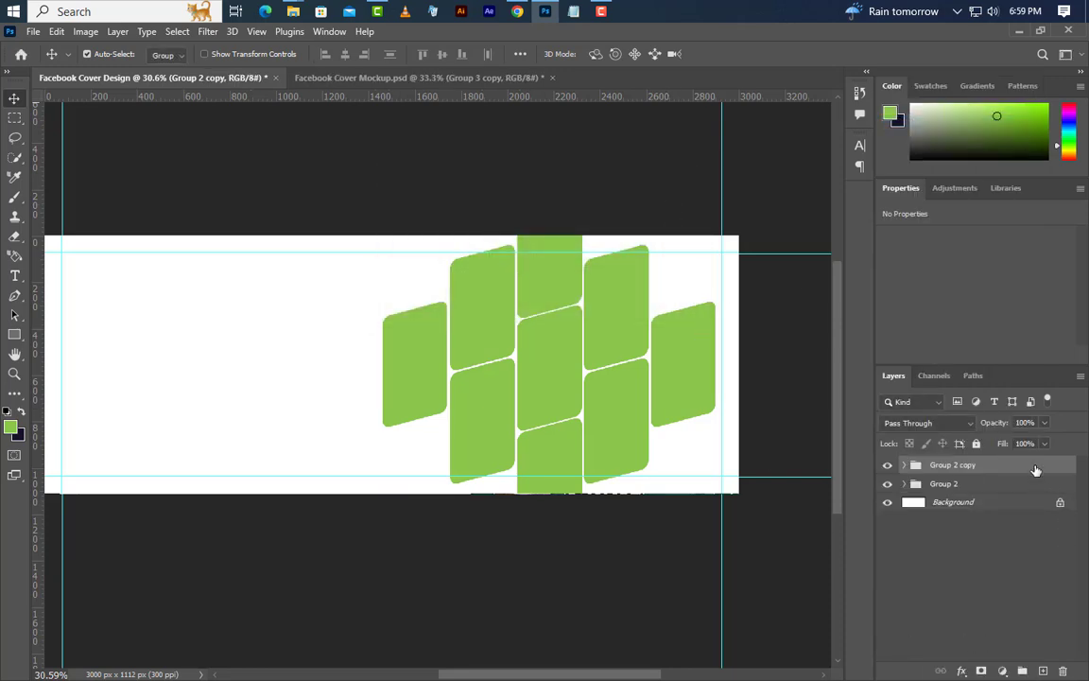
drag(1038, 470, 1033, 496)
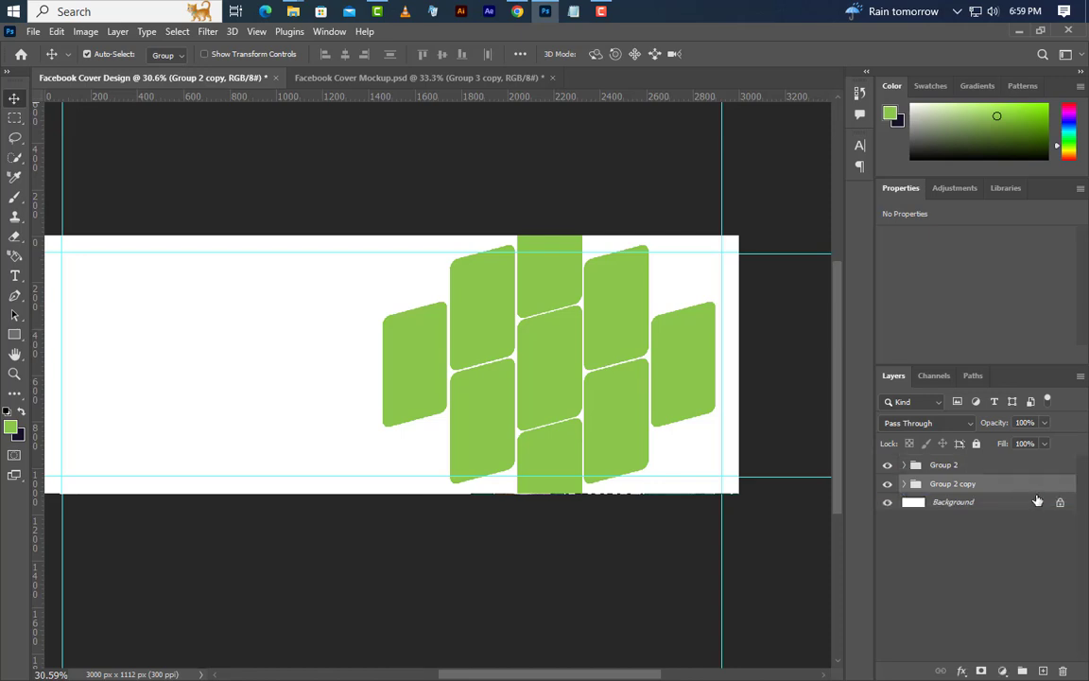
Step: Apply a 100 px outside stroke in black (000000) to Group 2
click(1031, 470)
right_click(1031, 471)
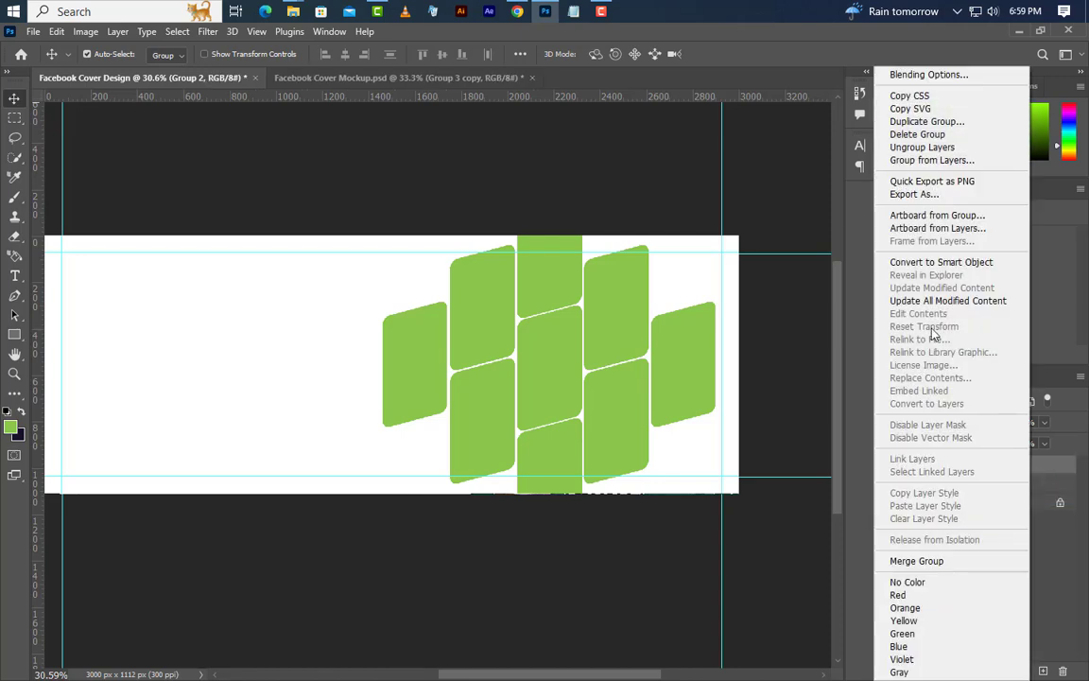
click(1011, 74)
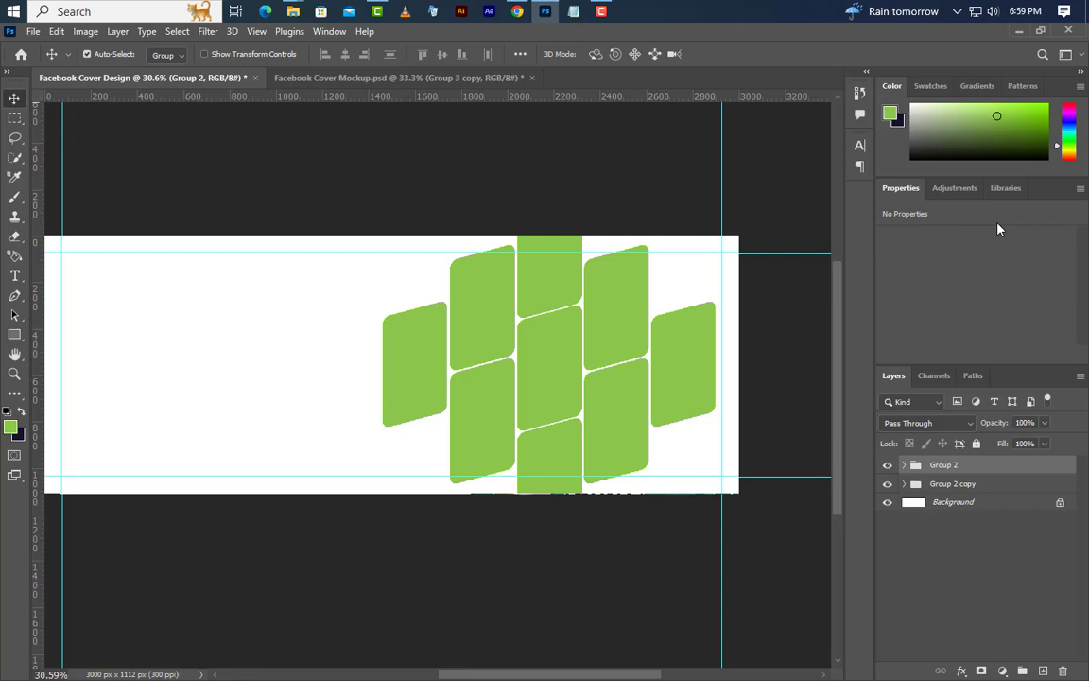
click(552, 443)
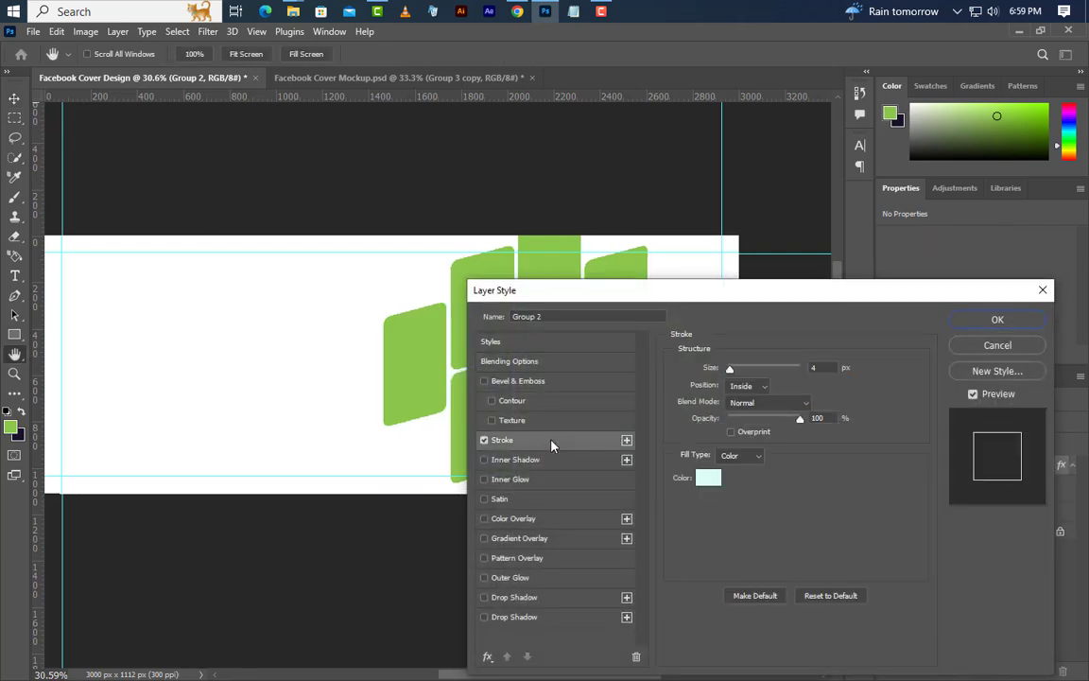
click(752, 386)
click(742, 382)
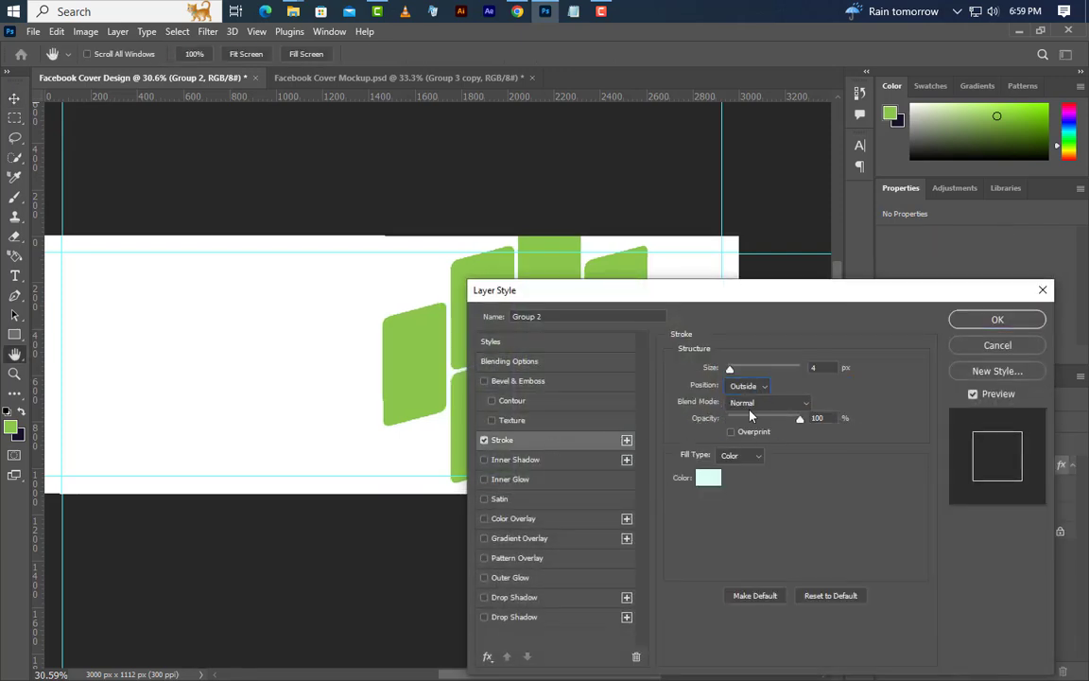
click(708, 478)
text(000000)
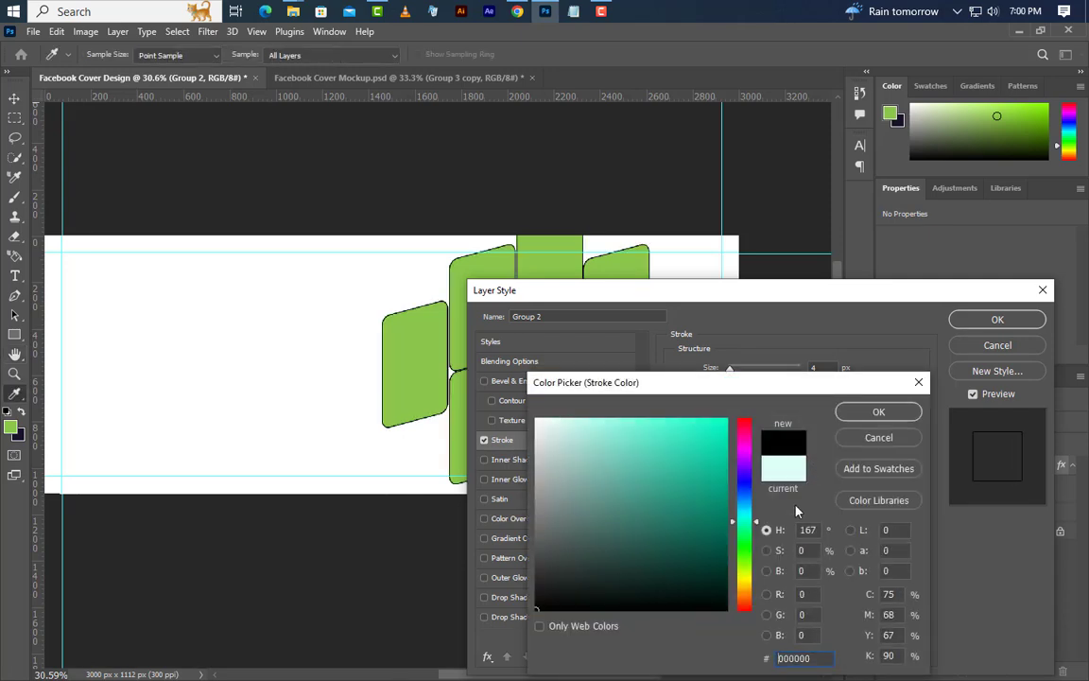
click(877, 414)
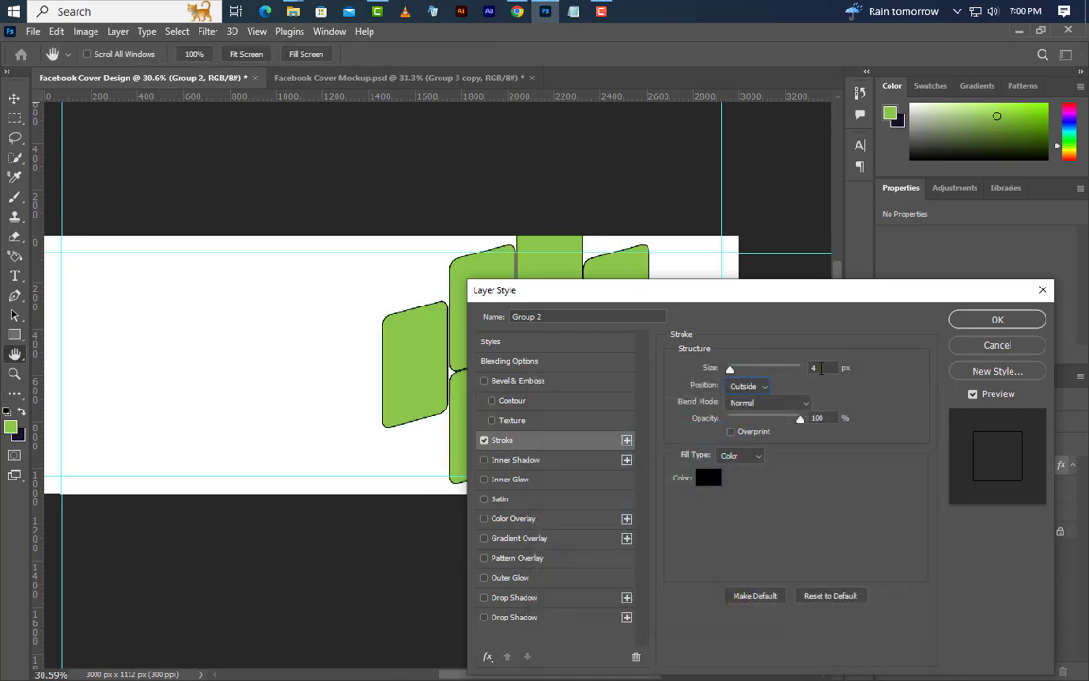
text(100)
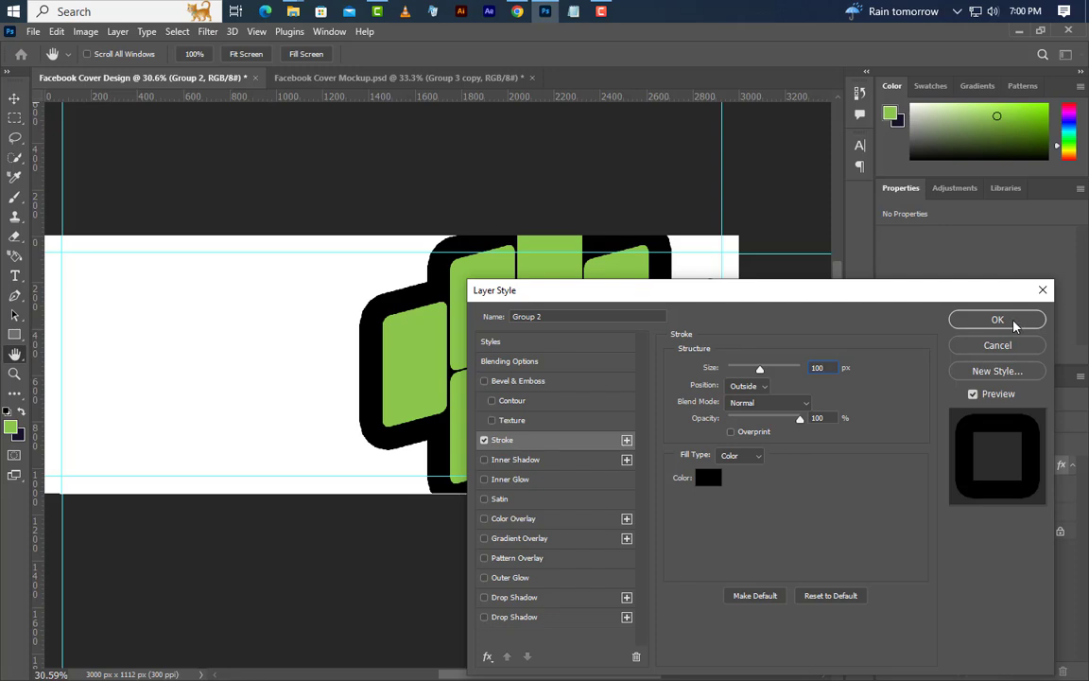
click(998, 320)
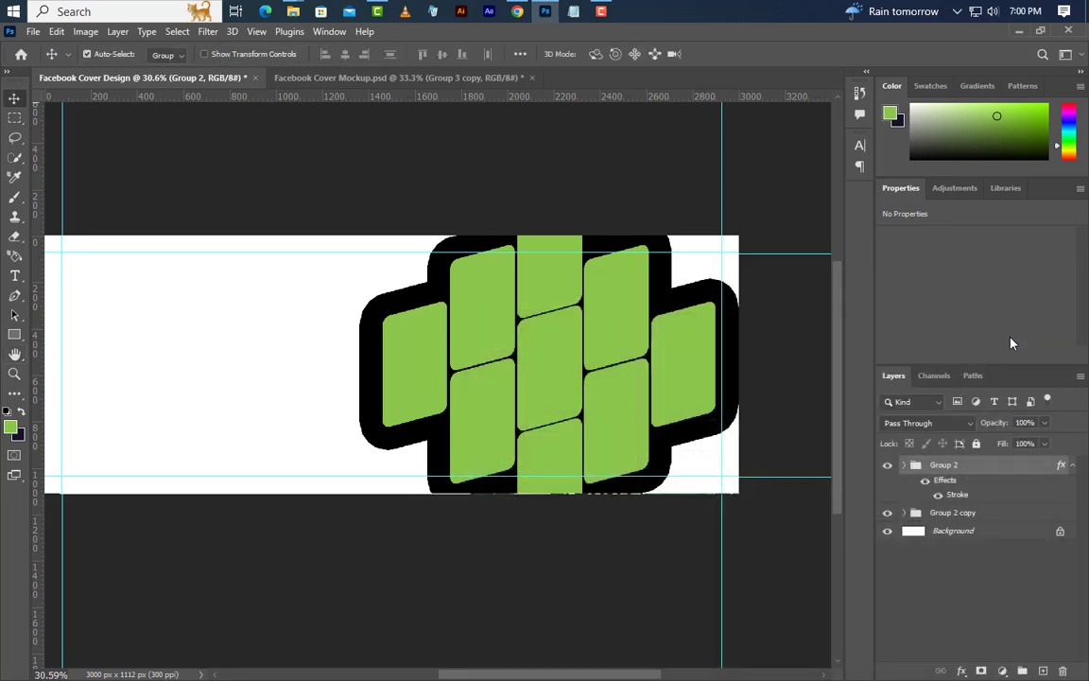
Step: Apply a bright spring-green color overlay at 100% opacity to Group 2 copy and move it above Group 2
double_click(1009, 518)
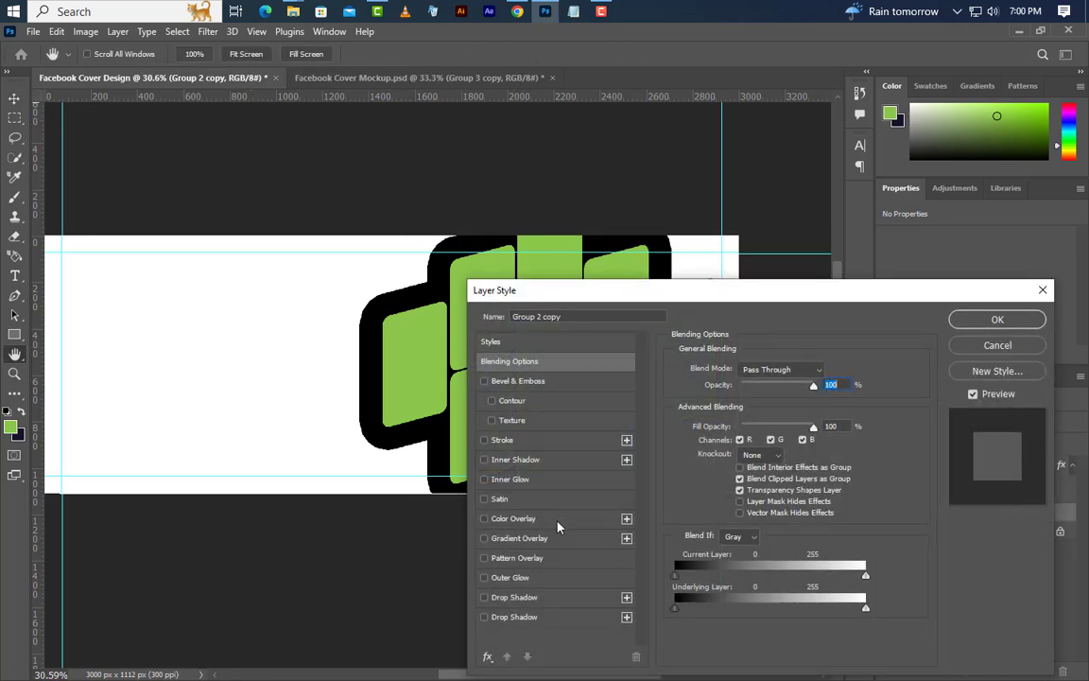
click(556, 520)
click(827, 367)
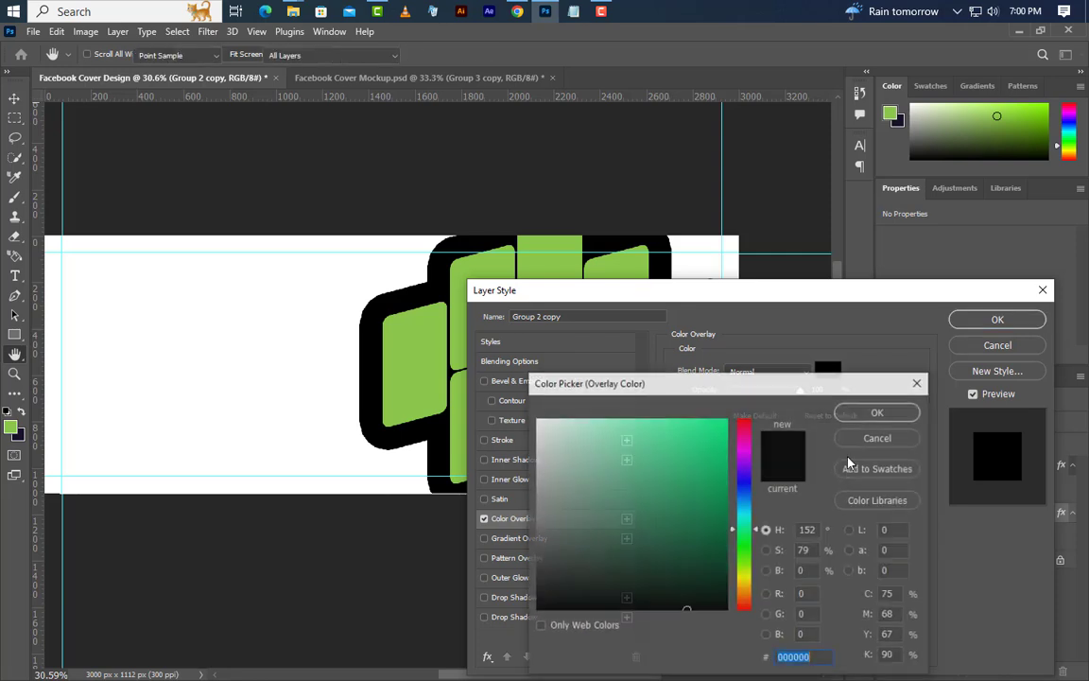
click(724, 428)
click(878, 411)
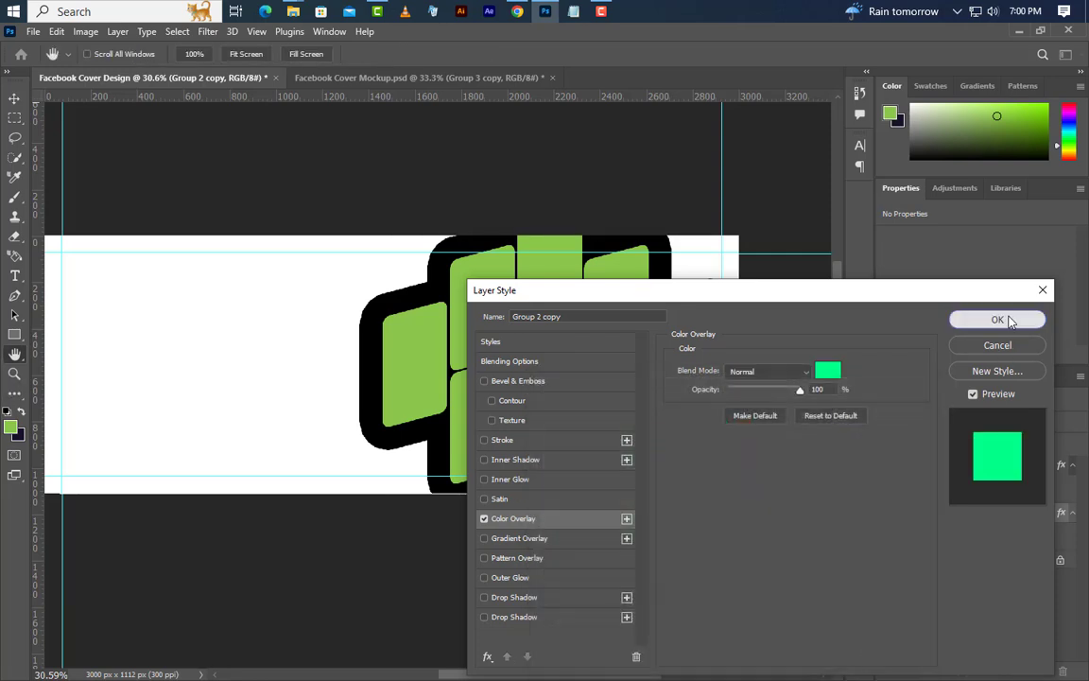
click(994, 318)
drag(1039, 516, 992, 457)
scroll(460, 418, up, 1)
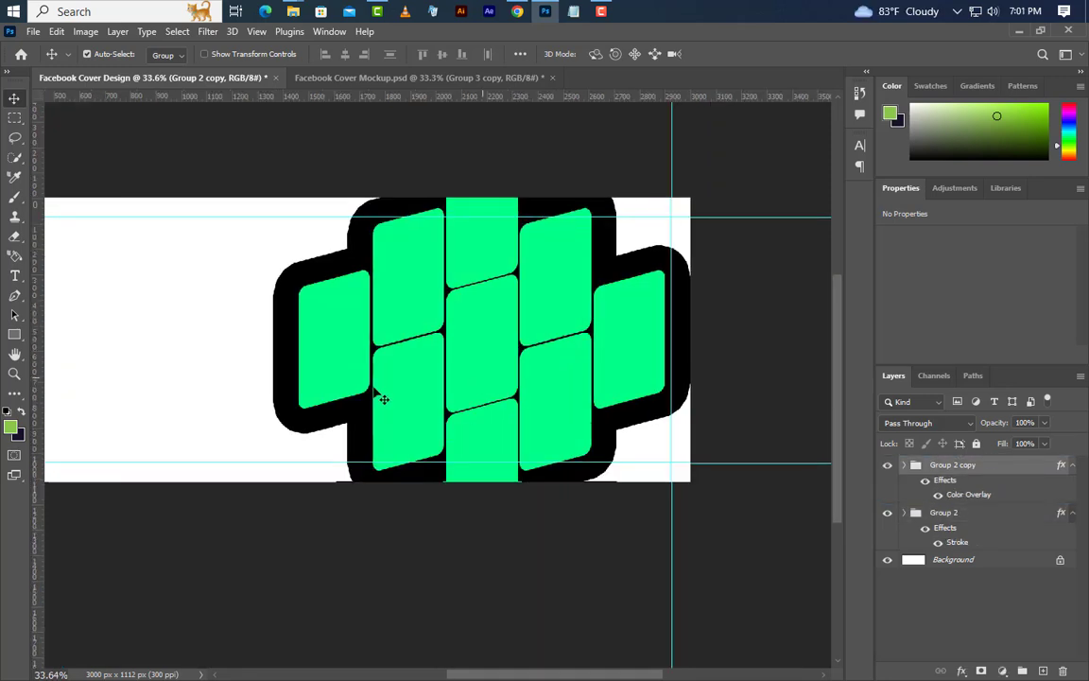
Step: Scale Group 2 copy up proportionally to about 142.19%, keeping its left edge in place
click(57, 31)
click(154, 372)
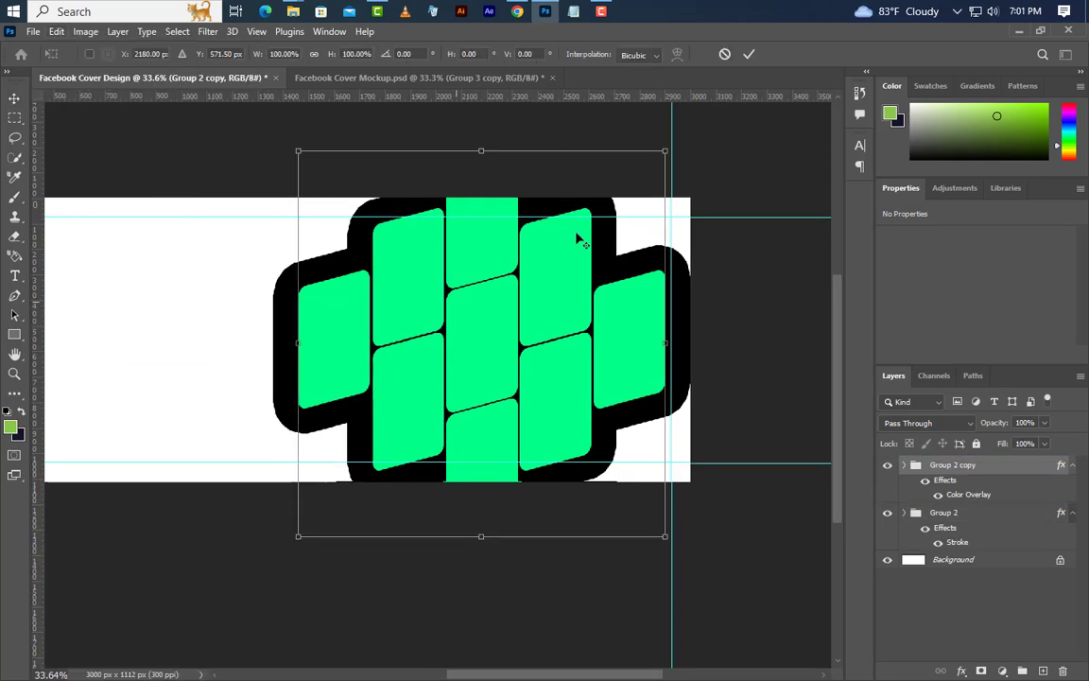
scroll(579, 241, down, 3)
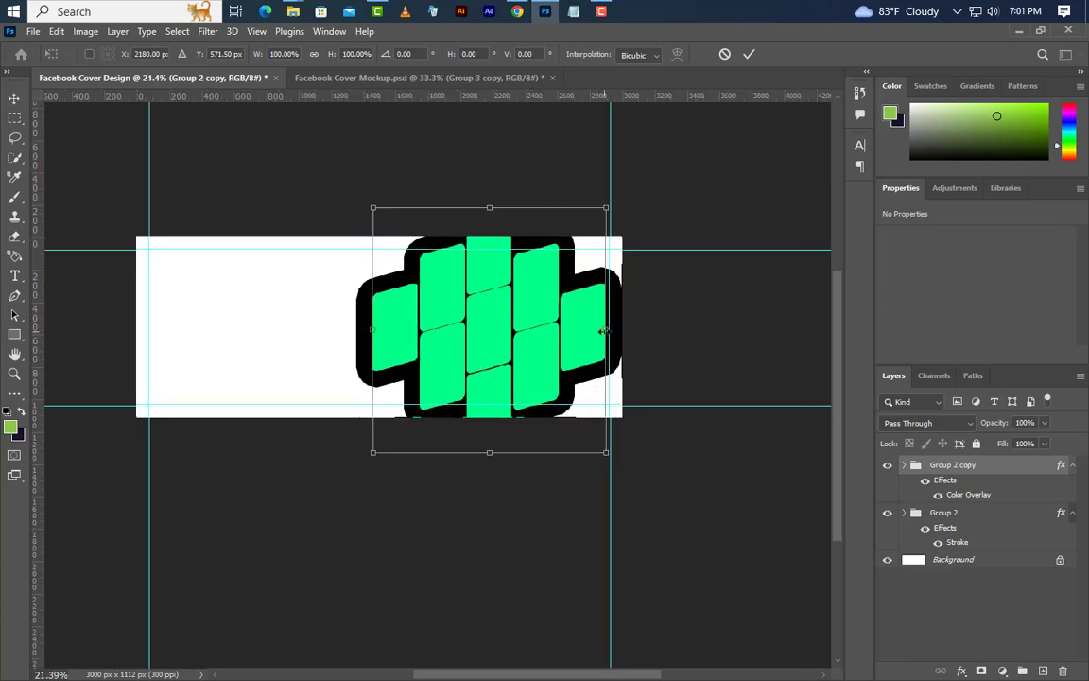
drag(602, 330, 704, 332)
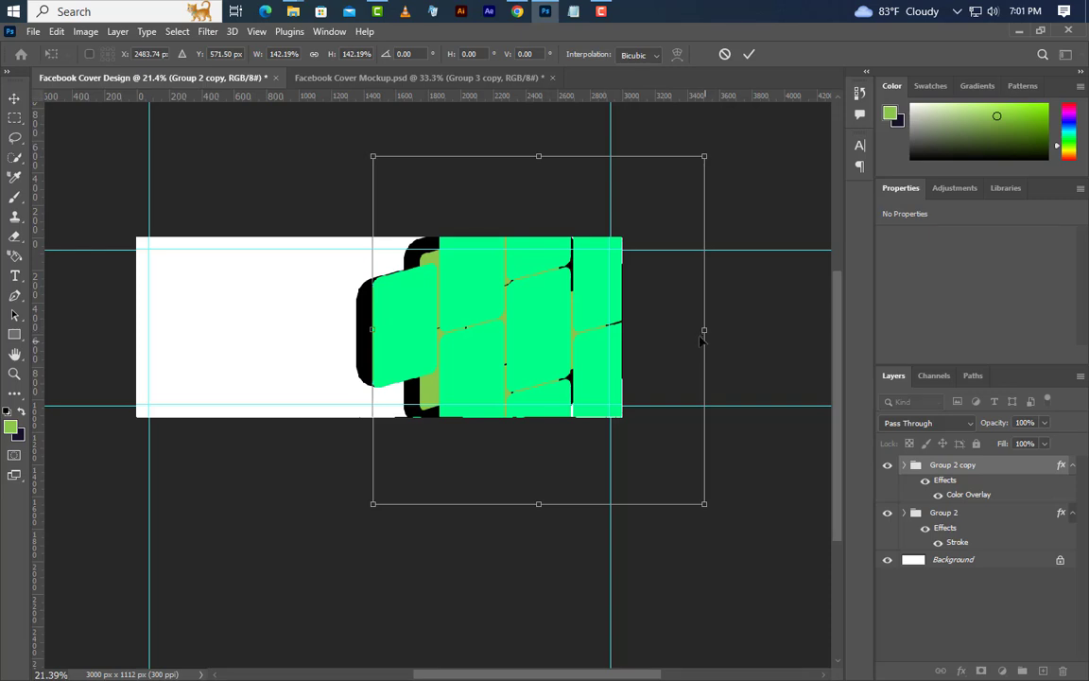
Step: Nudge the enlarged Group 2 copy to X 2380.50 px, Y 590.50 px, so its left edge meets the black outline's left edge, and commit the transform
key(Up)
key(Up)
key(Up)
key(Up)
key(Up)
key(Up)
key(Up)
key(Up)
key(Up)
key(shift+Left)
key(shift+Left)
key(shift+Left)
key(shift+Left)
key(shift+Left)
key(shift+Left)
key(shift+Left)
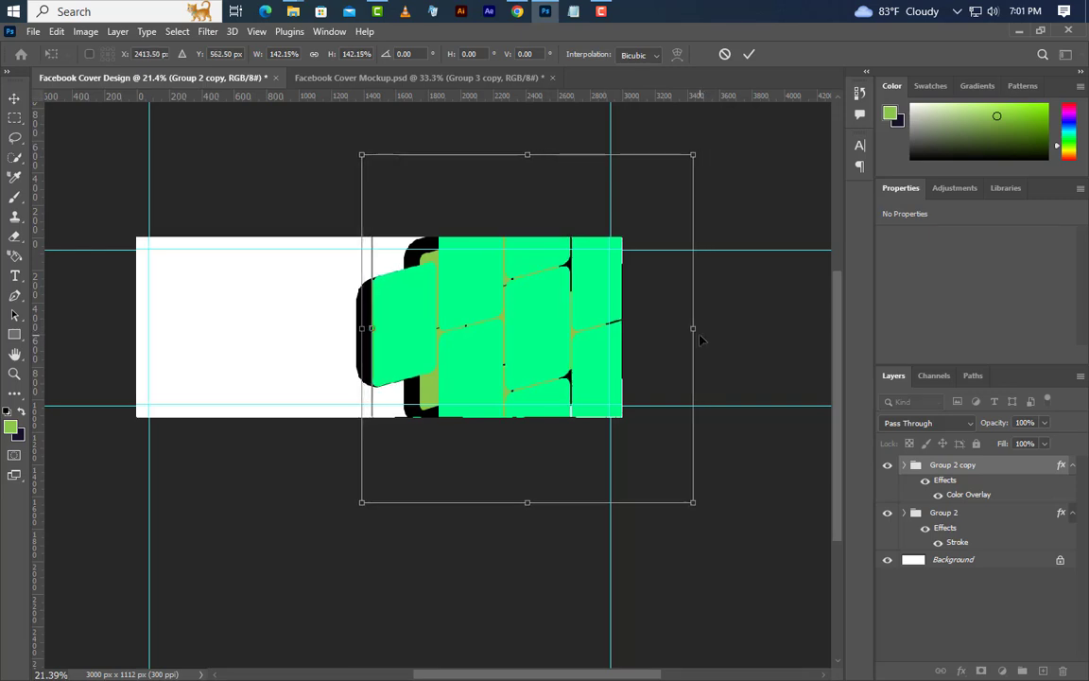
key(shift+Left)
key(Left)
key(Left)
key(Left)
key(Left)
key(Left)
key(Left)
key(Left)
key(Left)
key(Left)
key(Left)
key(Left)
key(Left)
key(Left)
key(Left)
key(Left)
key(Left)
key(Left)
key(Left)
key(Left)
key(Left)
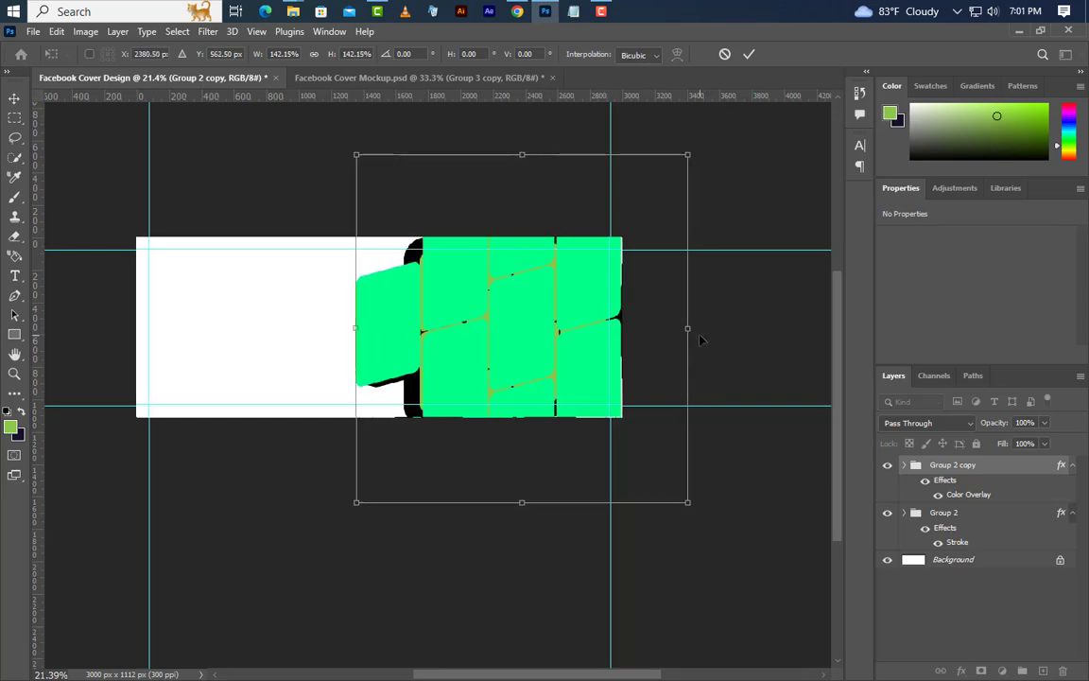
key(Down)
key(Down)
key(Down)
key(Down)
key(Down)
key(Down)
key(Down)
key(Down)
key(Down)
key(Down)
key(Down)
key(Down)
key(Down)
key(Down)
key(Down)
key(Down)
key(Down)
key(Down)
key(Down)
key(Down)
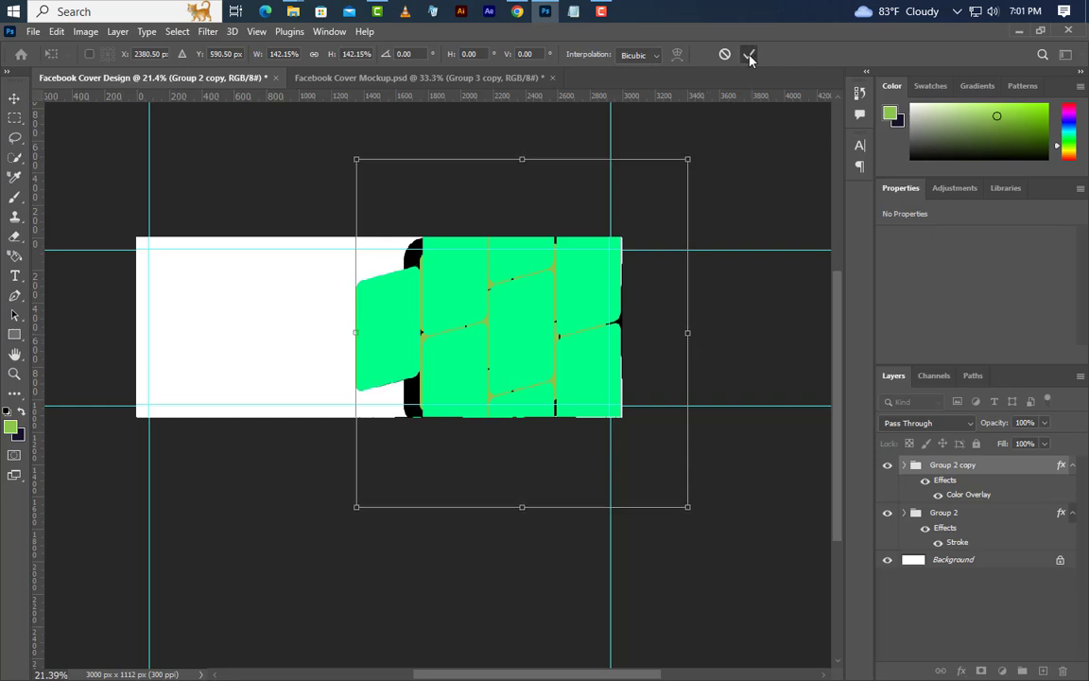
click(749, 56)
Step: Shift Group 1 inside Group 2 copy leftward until its column covers the black outline beside the leftmost shape
click(905, 466)
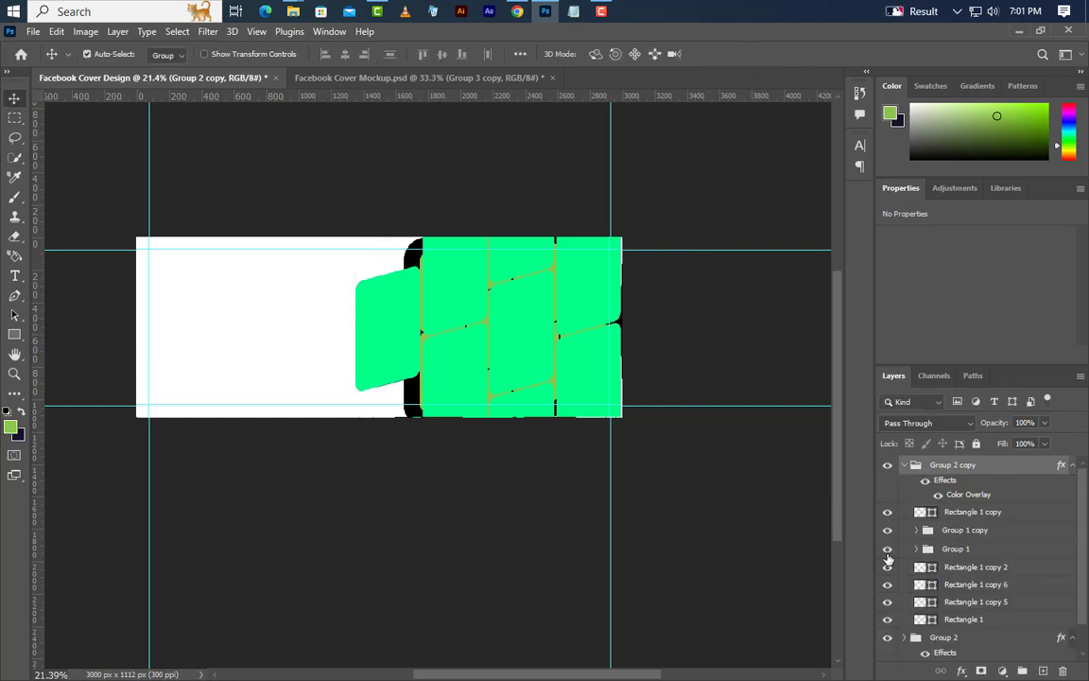
click(888, 551)
click(986, 552)
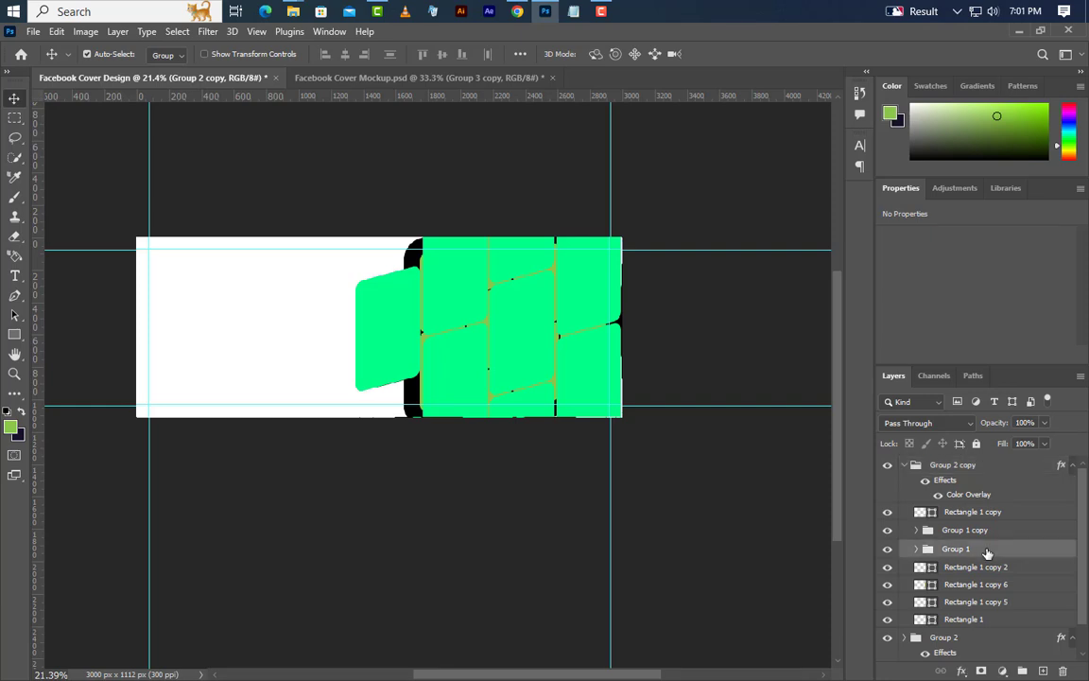
key(shift+Left)
key(shift+Left)
key(shift+Left)
key(shift+Left)
key(shift+Left)
key(shift+Left)
key(shift+Left)
key(shift+Left)
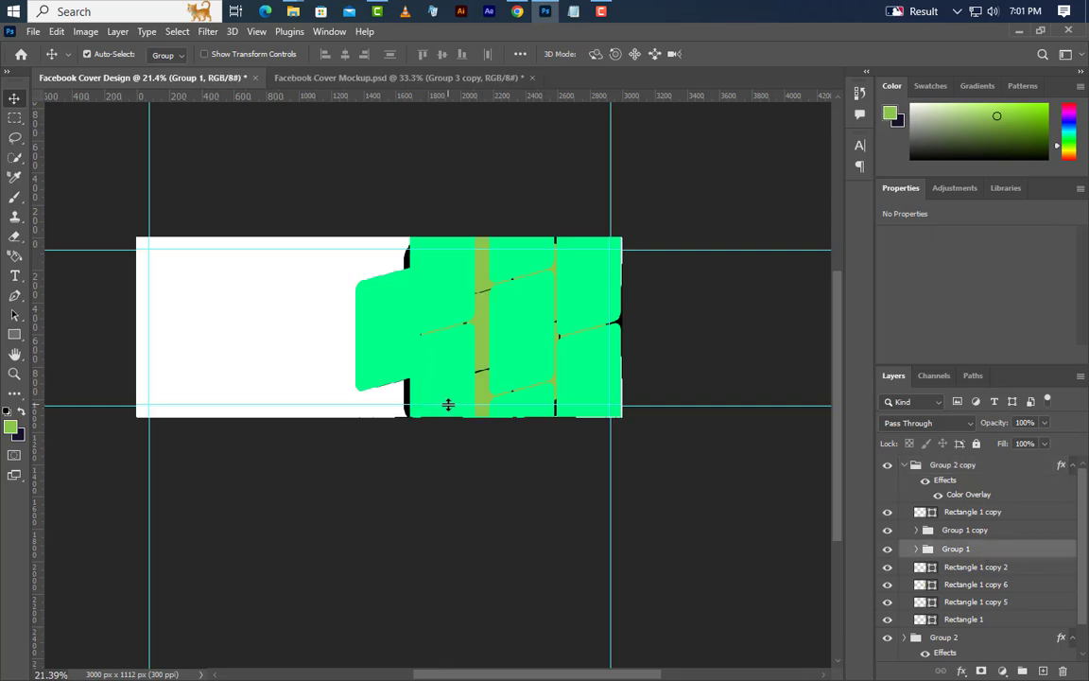
key(shift+Left)
key(shift+Left)
key(shift+Left)
scroll(527, 310, up, 5)
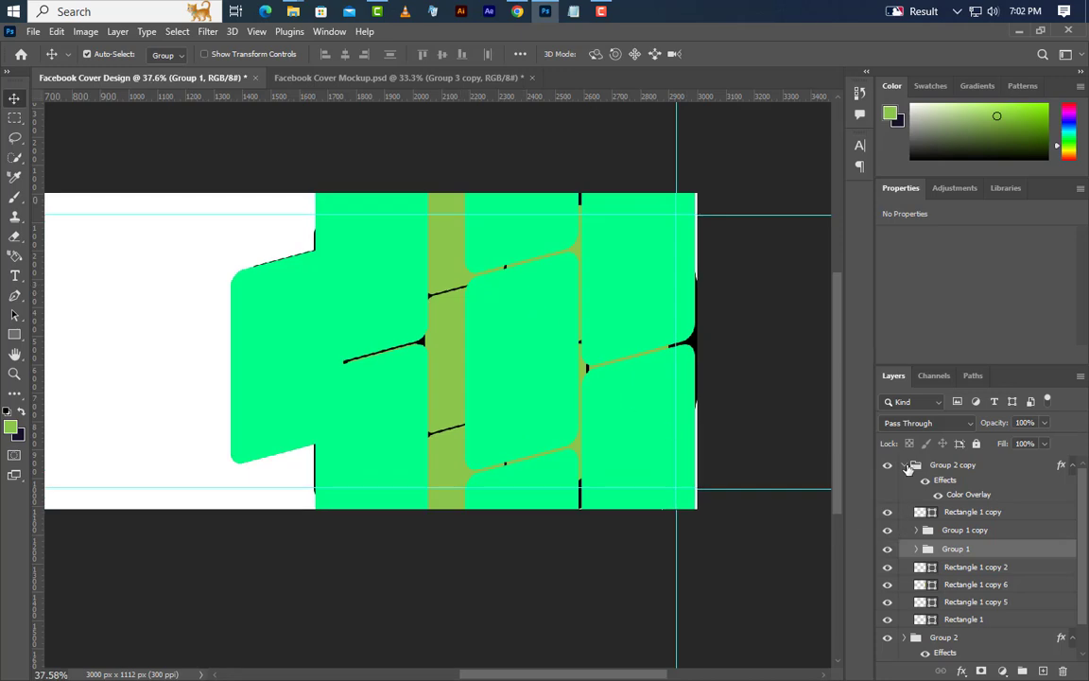
Step: Convert Group 2 copy to a smart object and remove the stroke effect from Group 2
click(908, 469)
right_click(1009, 469)
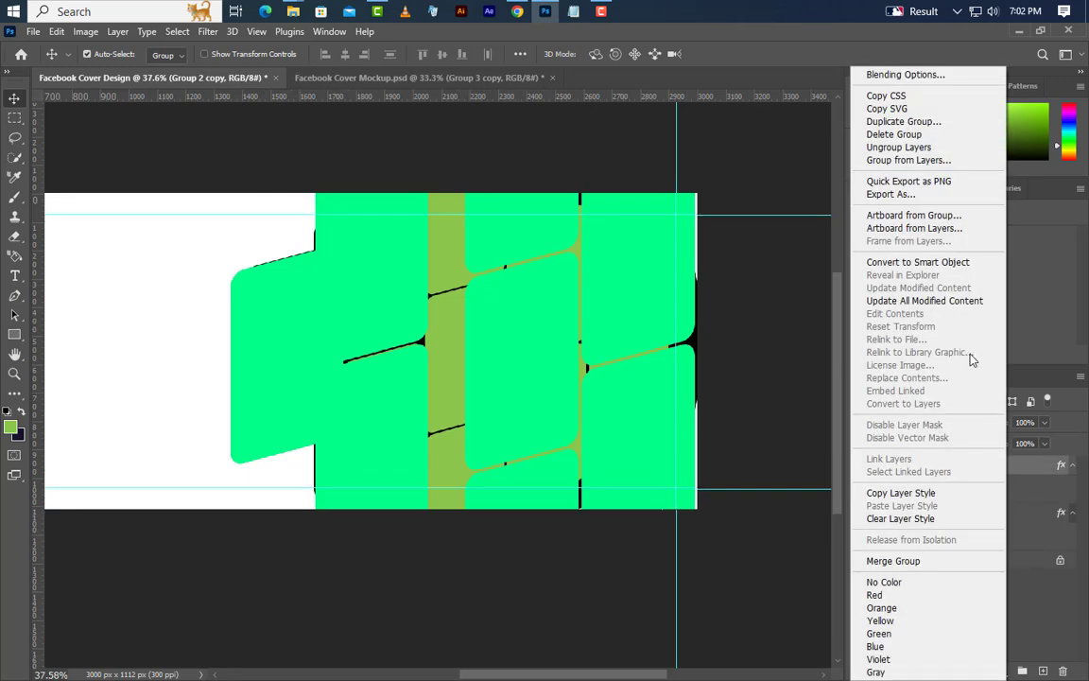
click(965, 265)
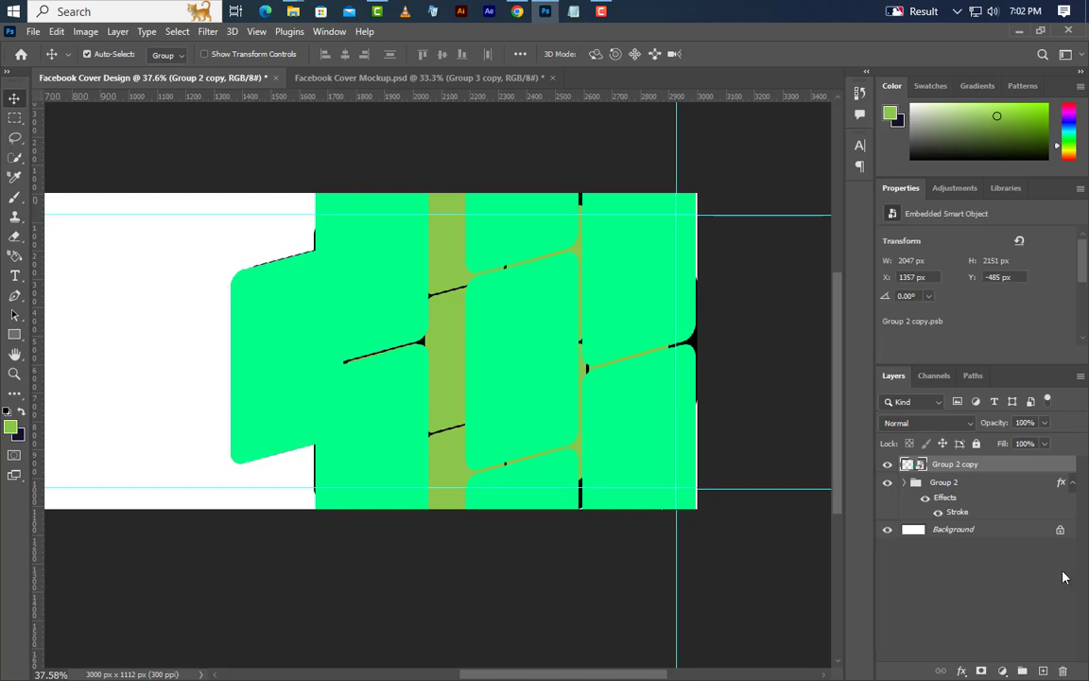
drag(1012, 547, 1064, 670)
Step: Draw a green rectangle about 1939 × 1242 px covering the whole mosaic and extending past the canvas's right edge
scroll(439, 455, down, 2)
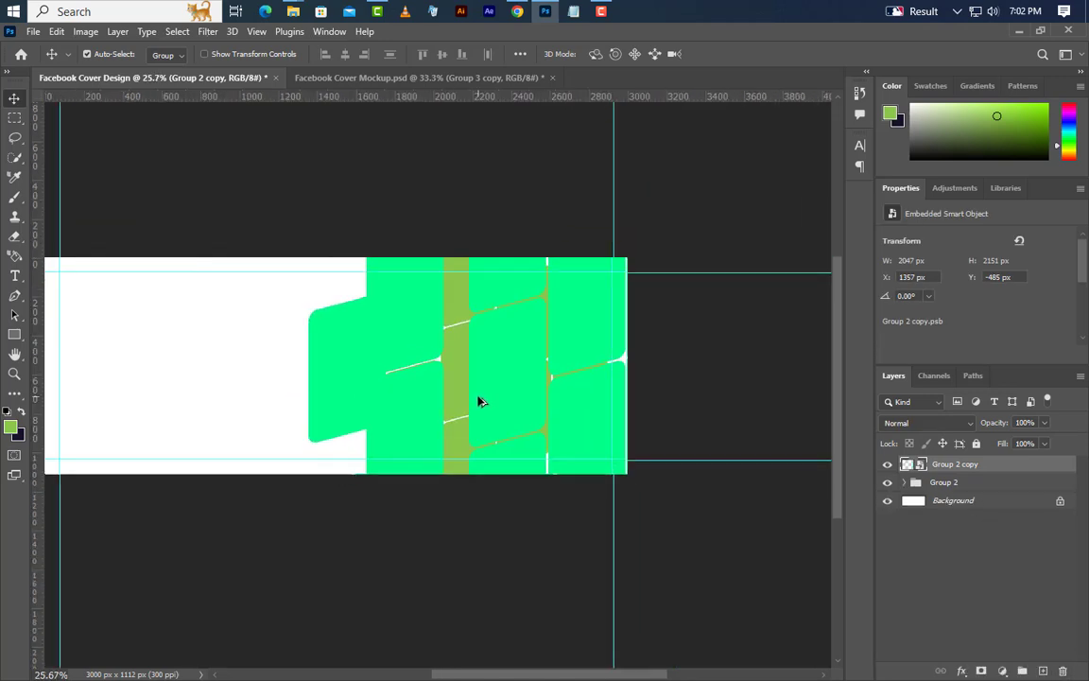
click(12, 337)
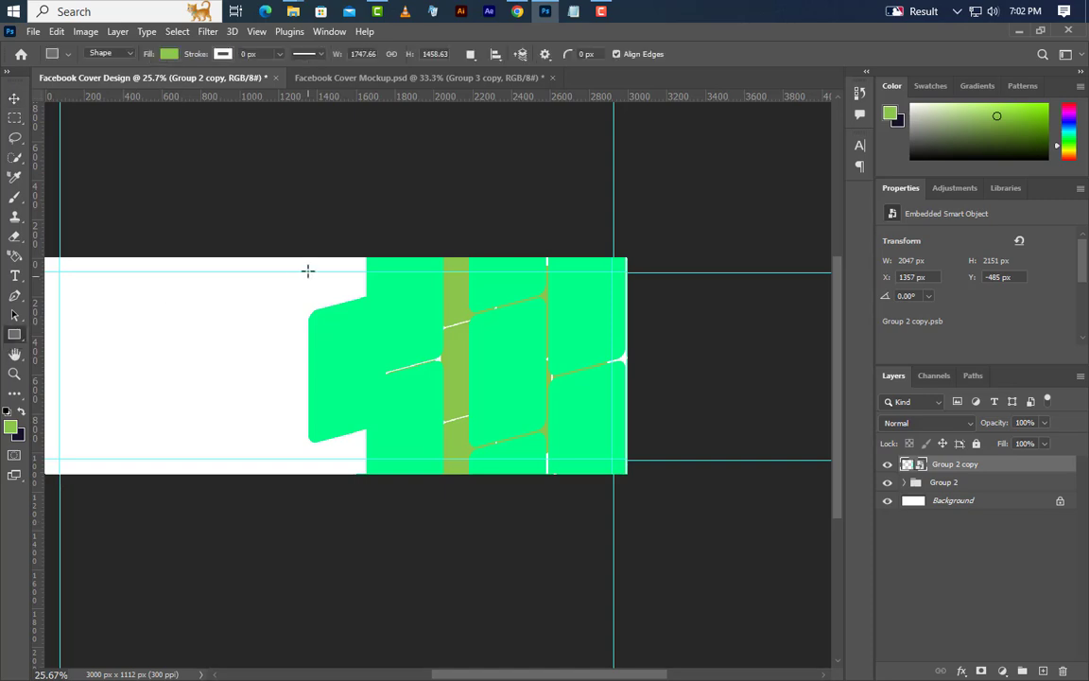
drag(297, 248, 674, 490)
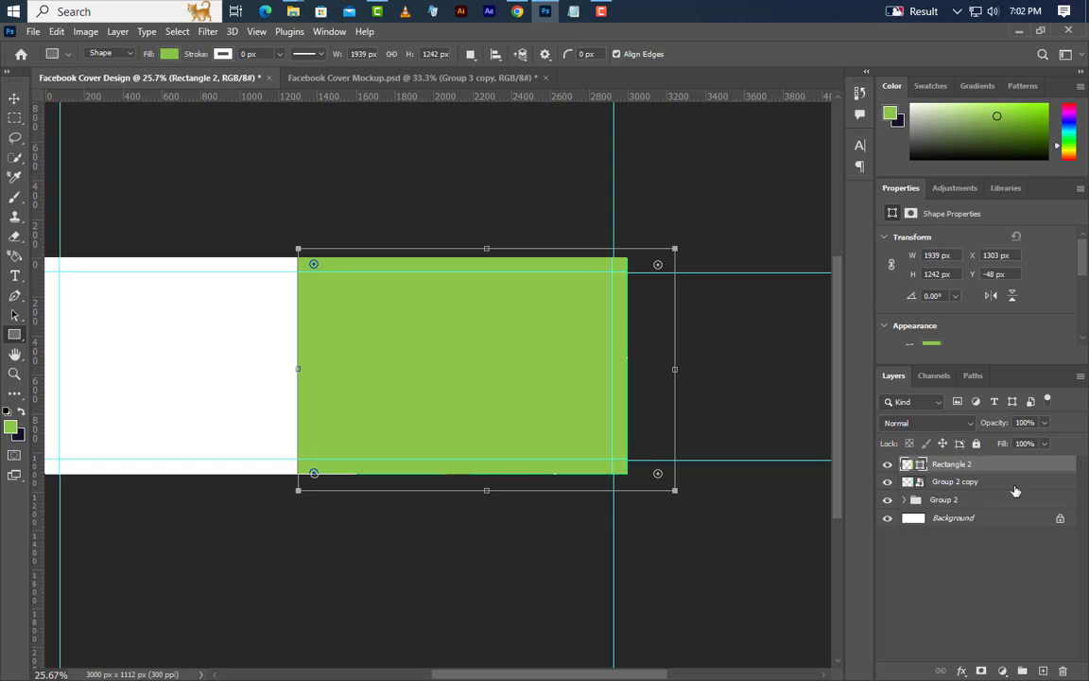
Step: Load the outline of Group 2 copy as a selection and delete the Group 2 copy layer
ctrl+click(923, 484)
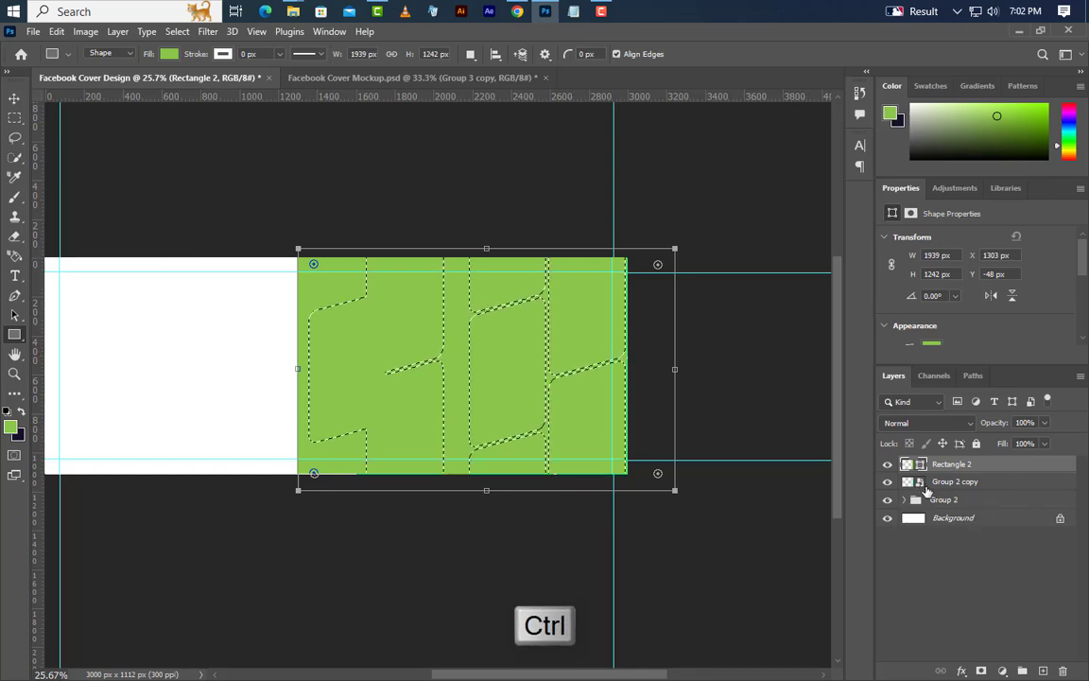
click(1001, 483)
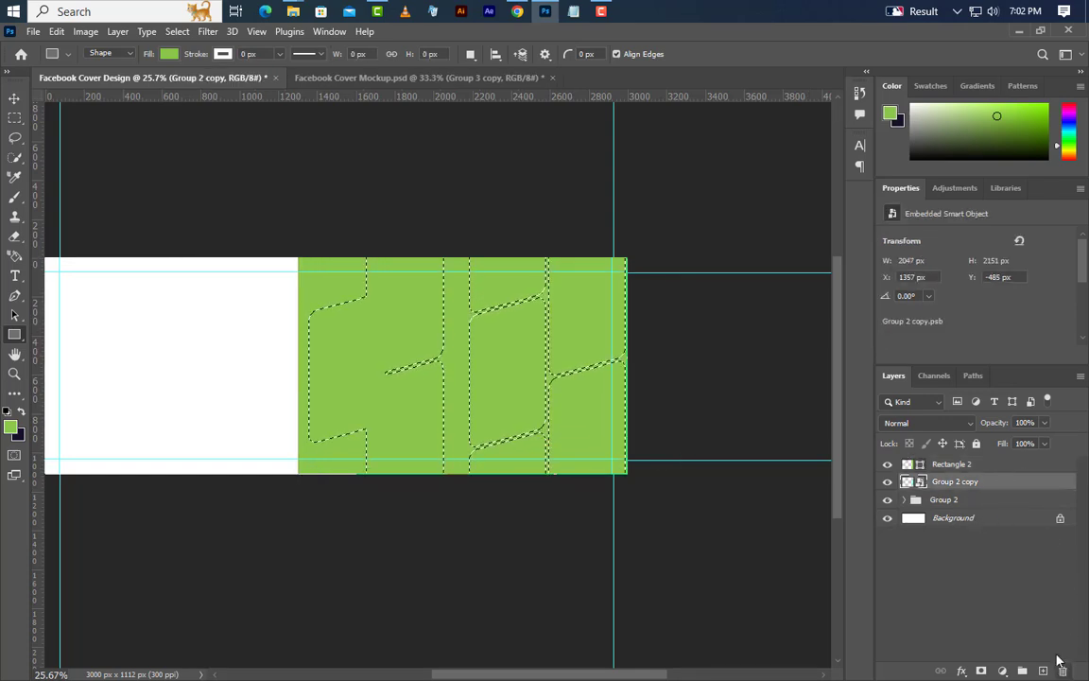
click(1060, 669)
click(476, 276)
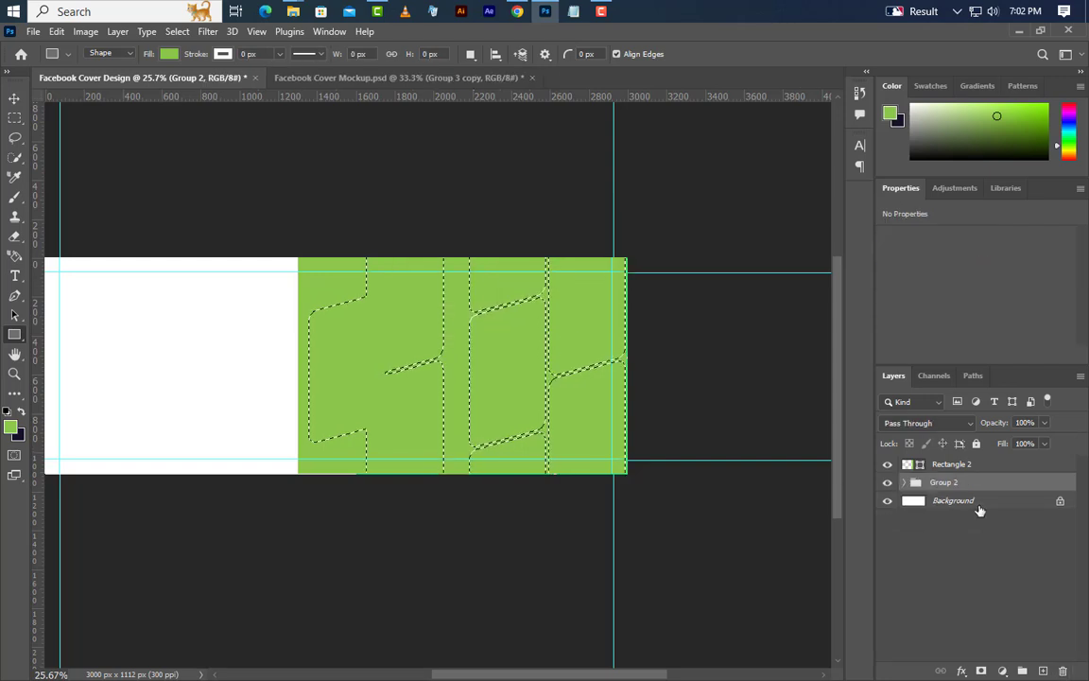
Step: Rasterize the Rectangle 2 shape layer
click(1011, 465)
right_click(1013, 464)
click(931, 320)
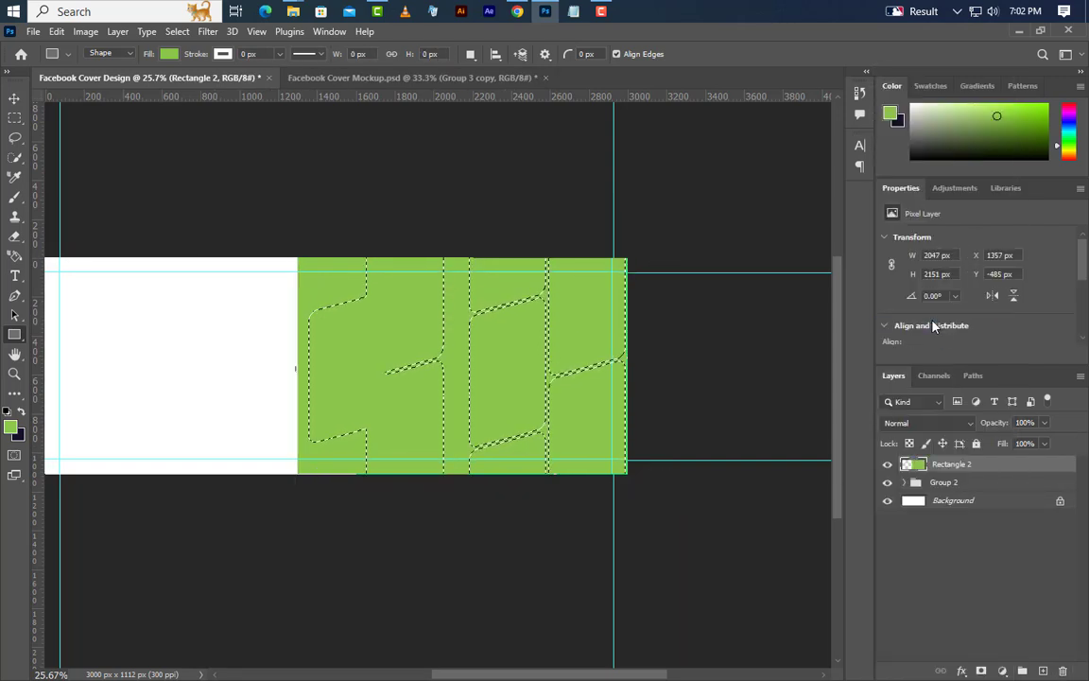
Step: Erase the parts of Rectangle 2 left of the mosaic outline using the inverted selection, deselect, and place the layer beneath Group 2
click(176, 32)
click(184, 90)
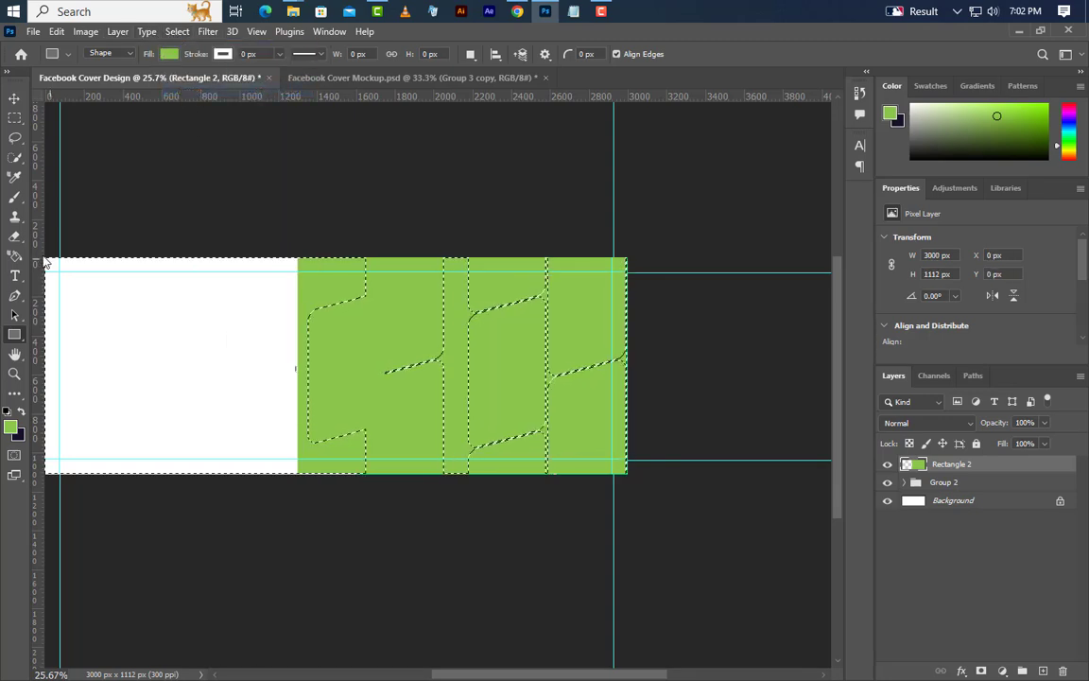
click(14, 236)
click(277, 231)
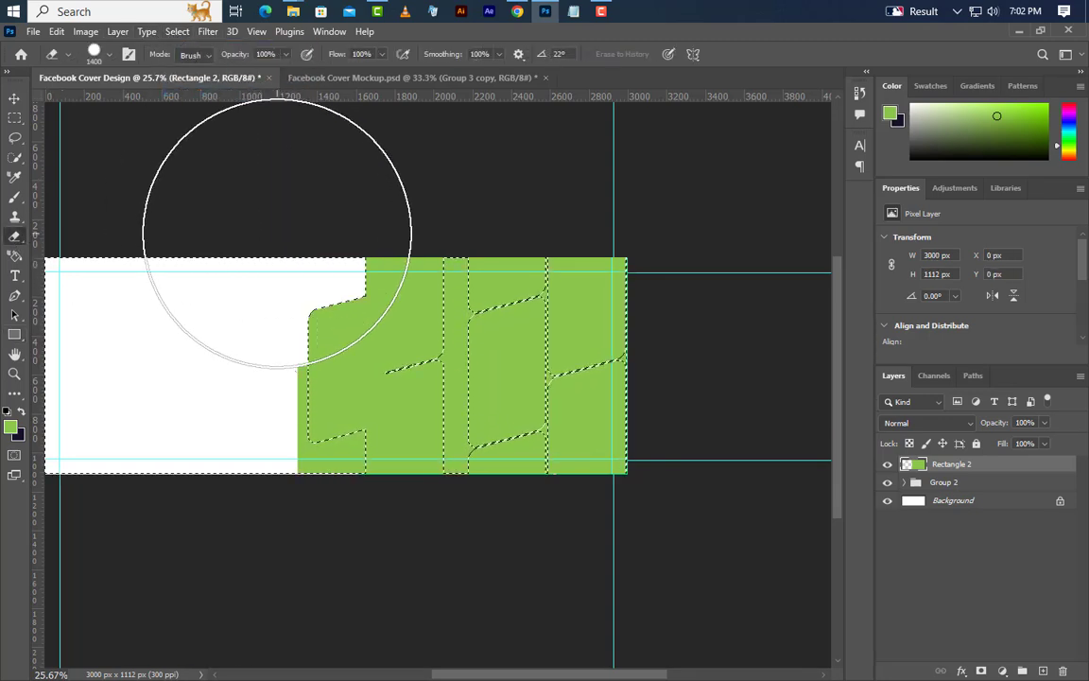
click(256, 471)
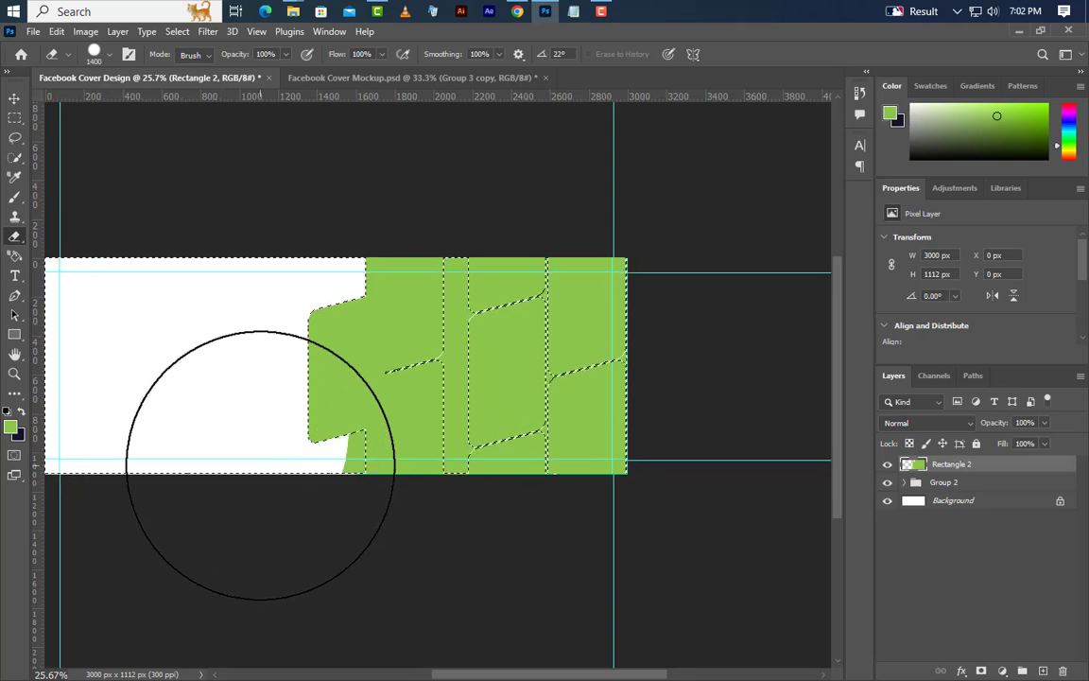
click(177, 31)
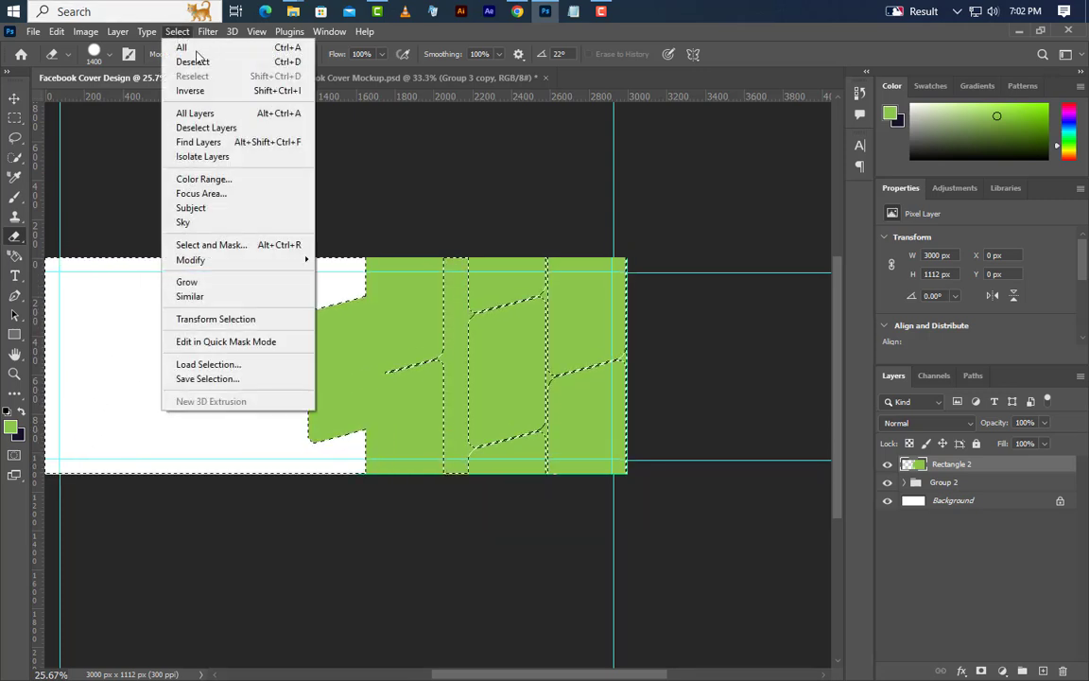
click(192, 62)
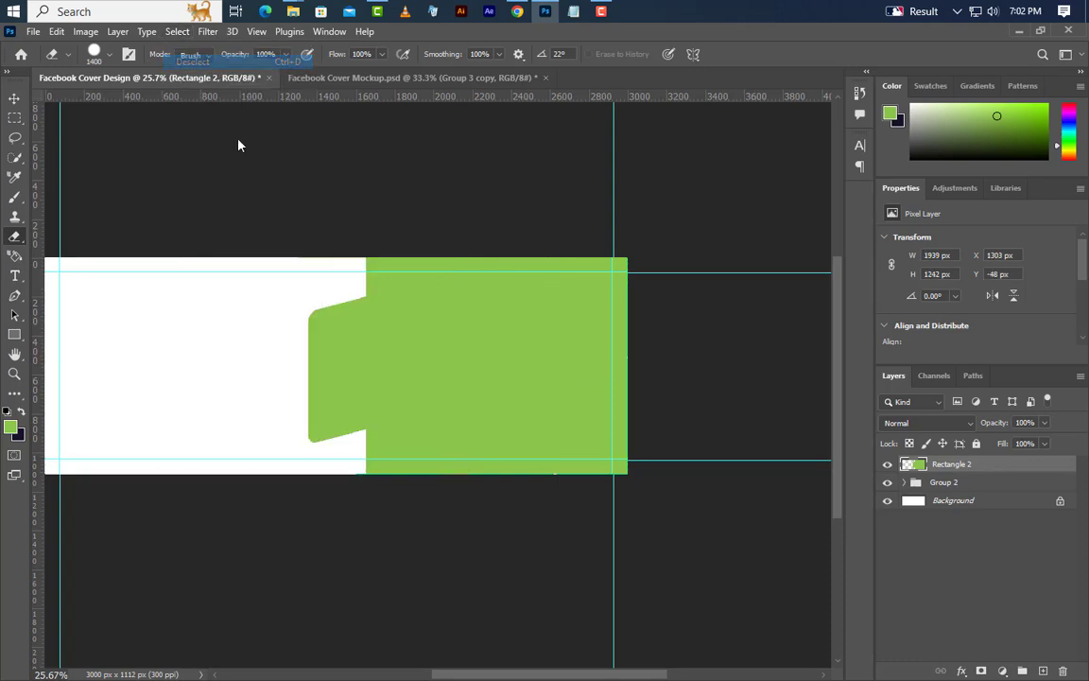
drag(999, 467, 998, 491)
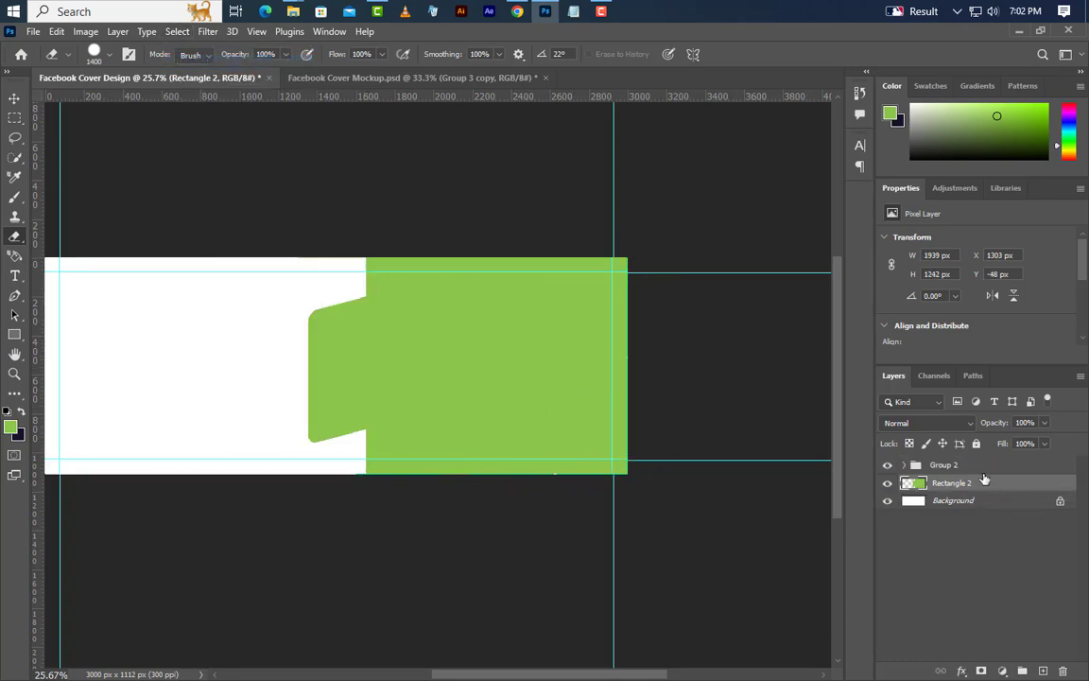
Step: Add a black drop shadow to Group 2 with 50% opacity, 45° angle, 7 px distance, 0% spread and 7 px size
click(983, 466)
right_click(985, 466)
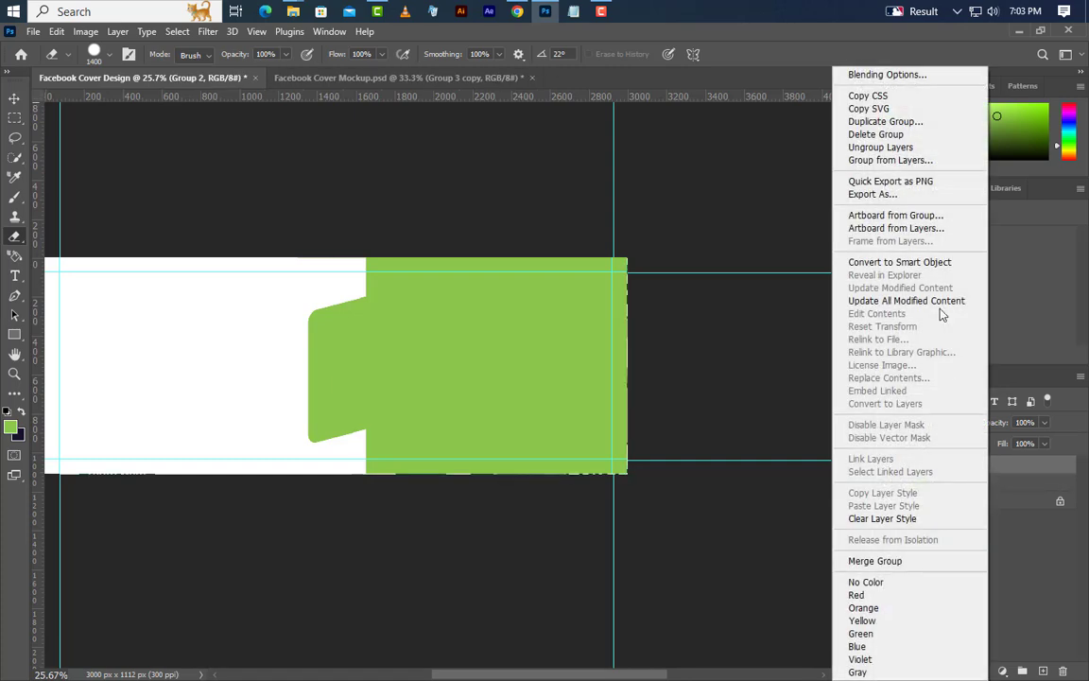
click(855, 73)
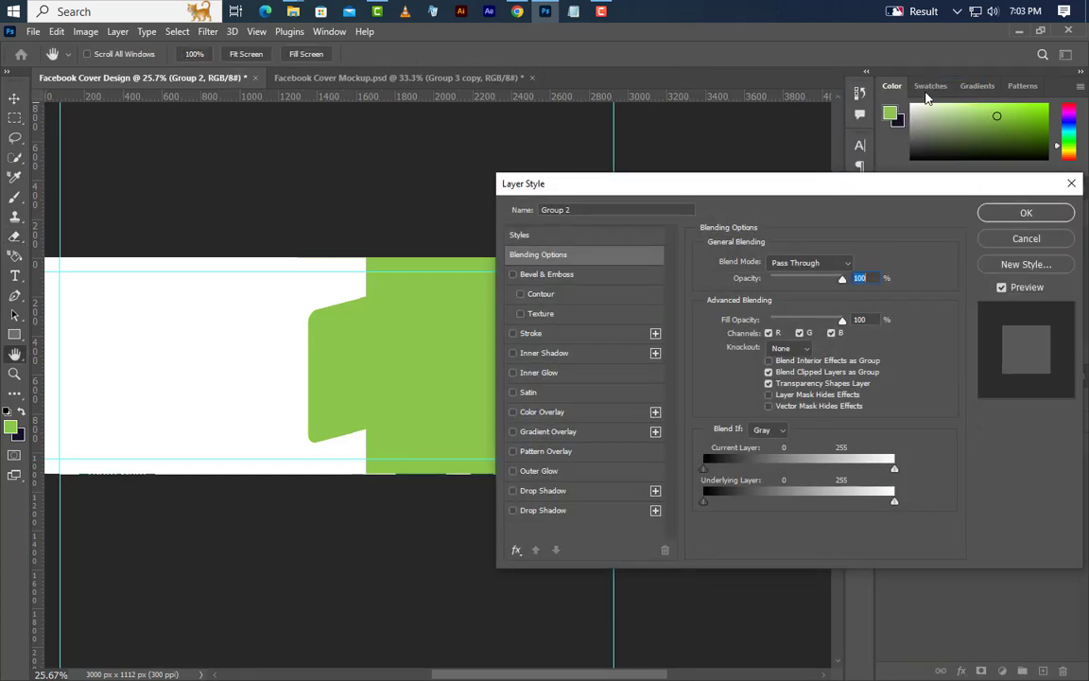
click(588, 495)
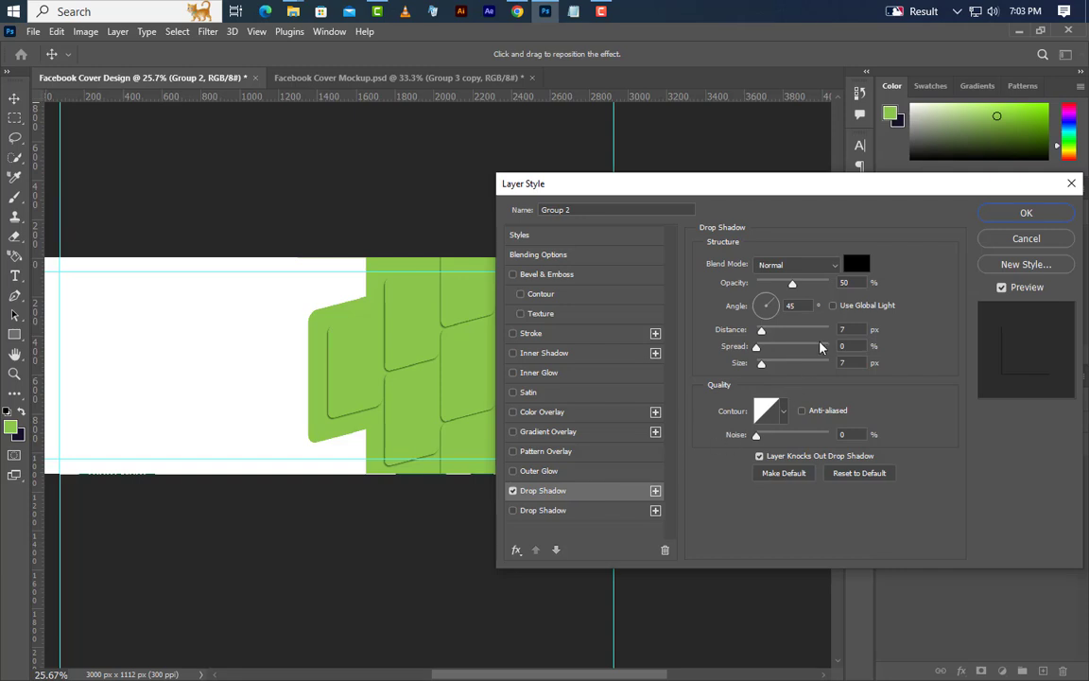
key(Tab)
key(Tab)
key(Tab)
key(Tab)
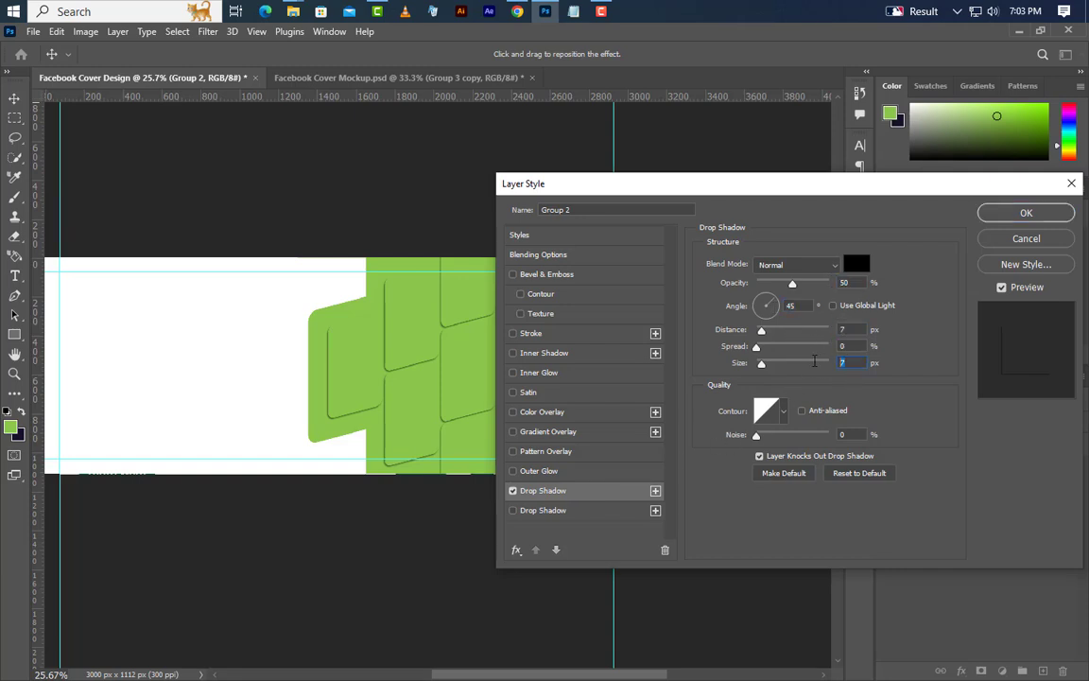
Step: Add a second drop shadow to Group 2 with 20% opacity, 90° angle, 30 px distance, 5% spread and 200 px size
click(601, 512)
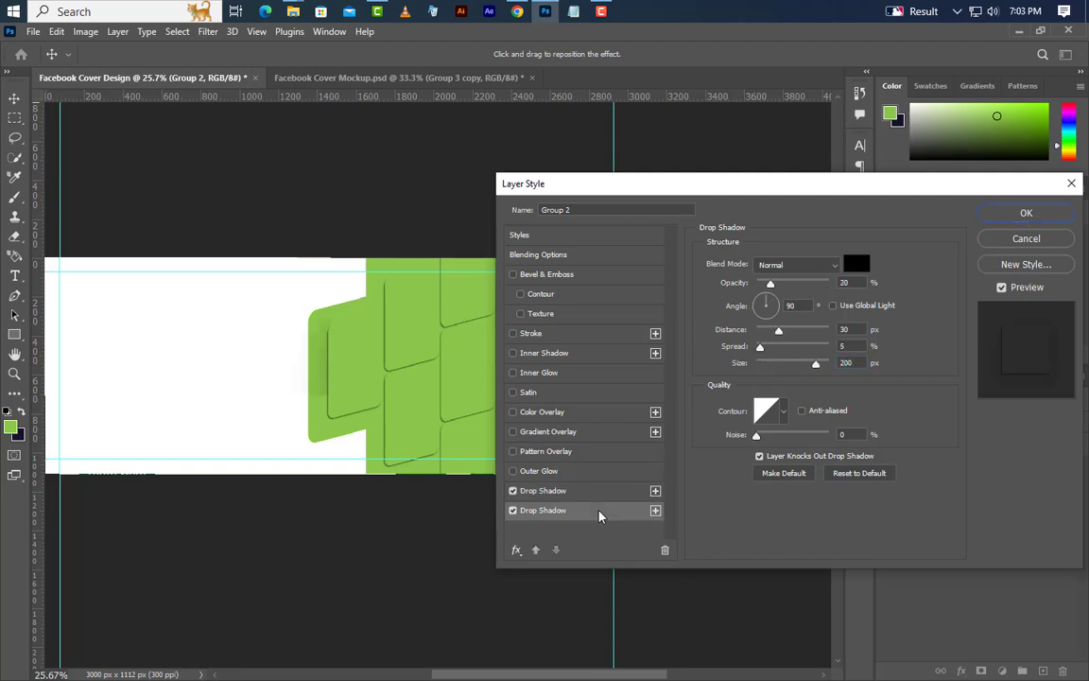
click(786, 305)
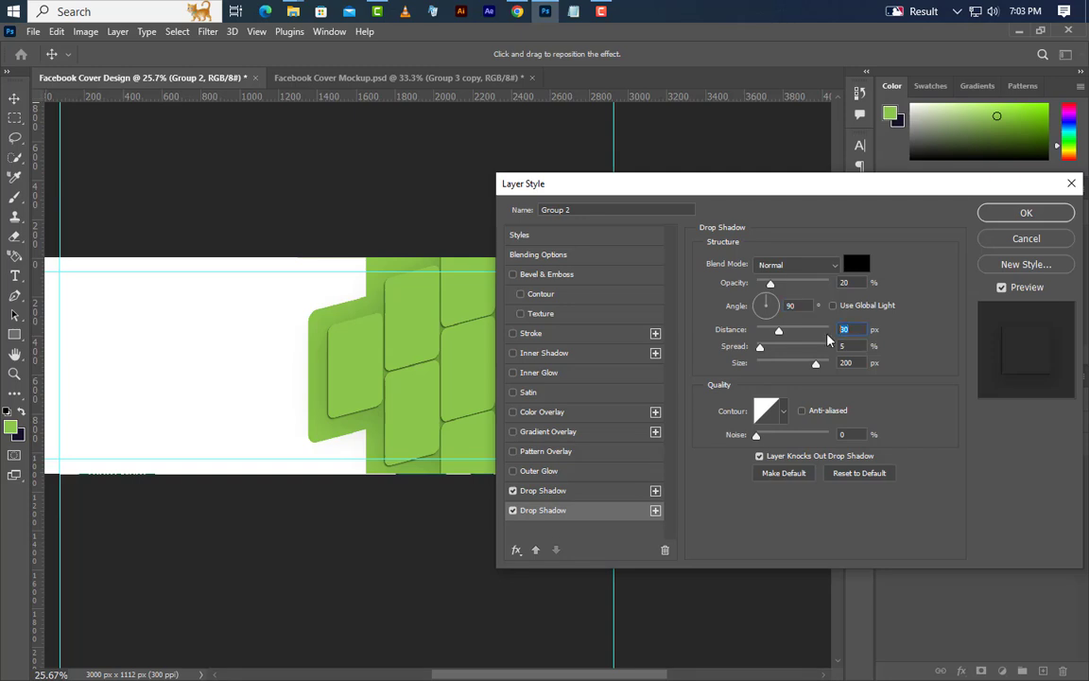
key(Tab)
key(Tab)
key(Tab)
Step: Add a white (#ffffff) stroke to Group 2 with a size of 4 px and Inside position
click(536, 333)
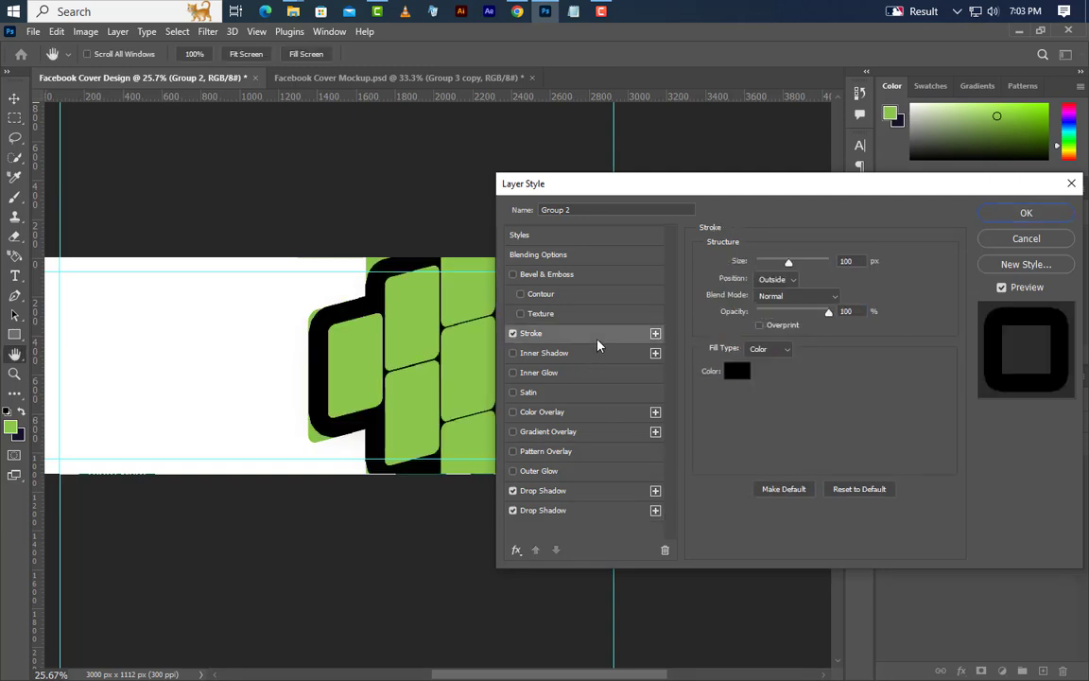
double_click(845, 261)
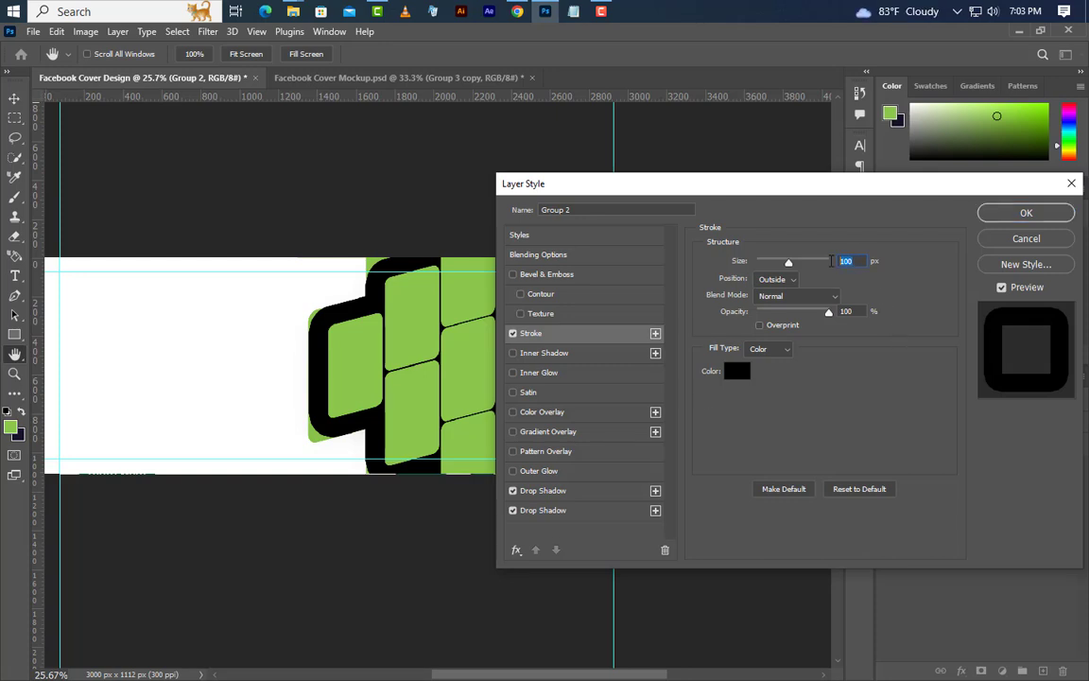
text(4)
click(775, 278)
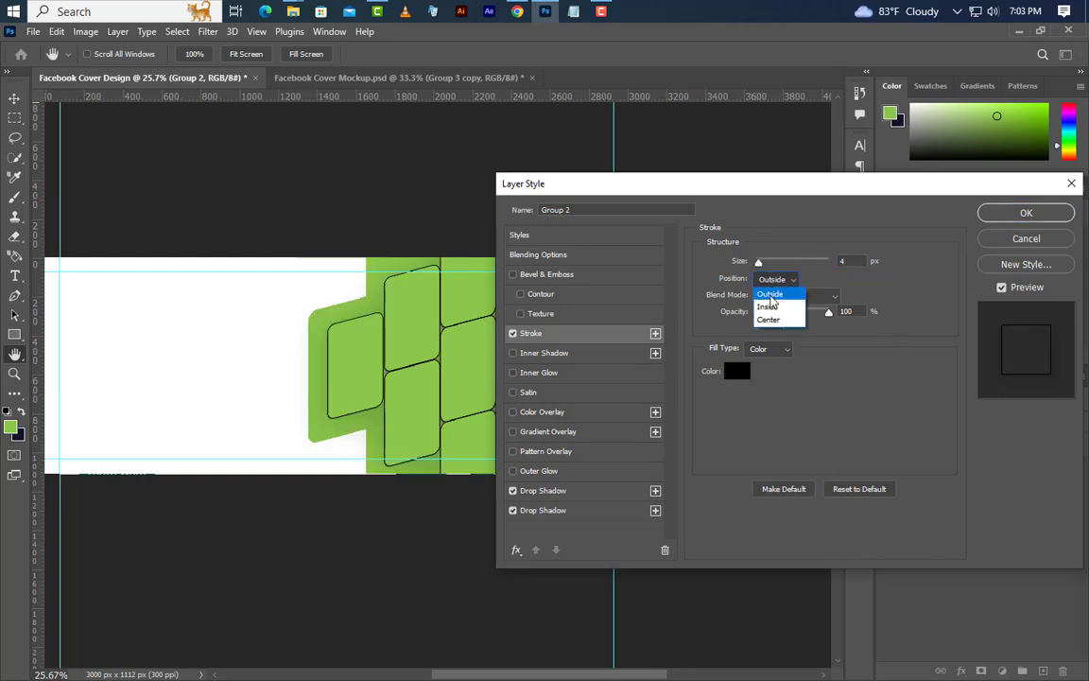
click(770, 295)
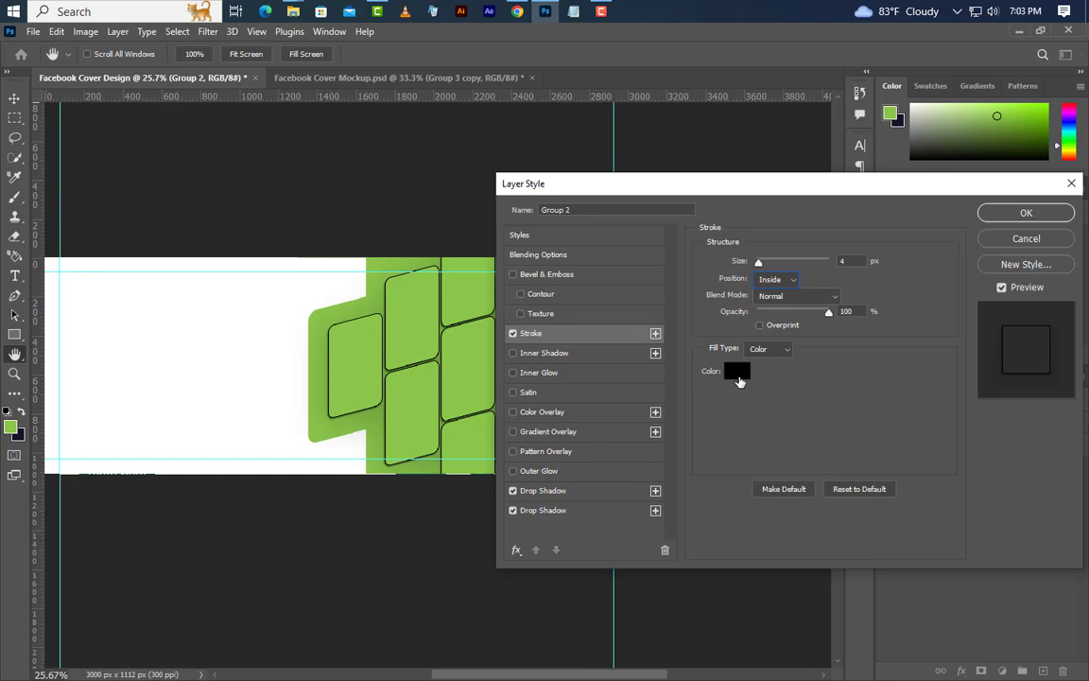
click(740, 380)
drag(583, 484, 534, 409)
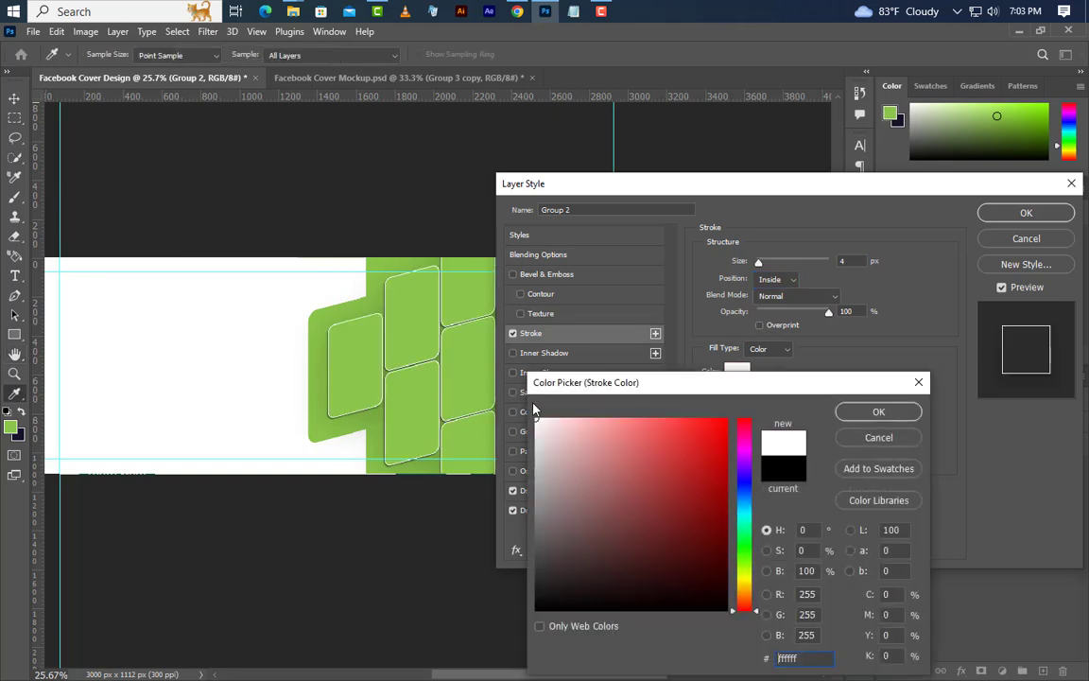
click(903, 417)
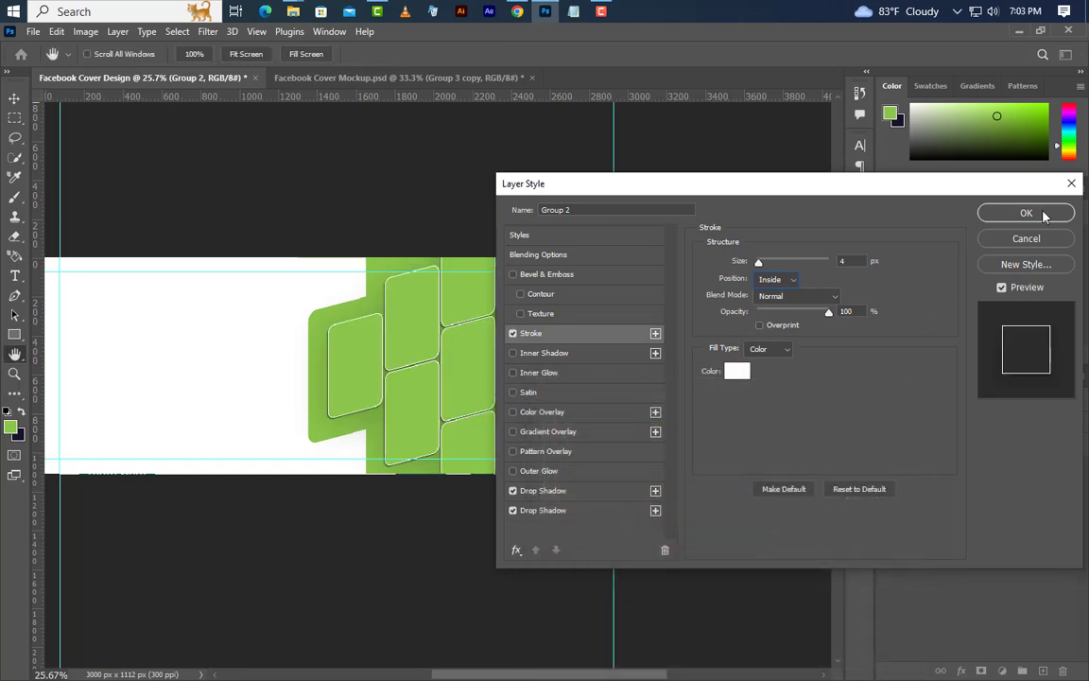
click(1043, 216)
key(e)
key(v)
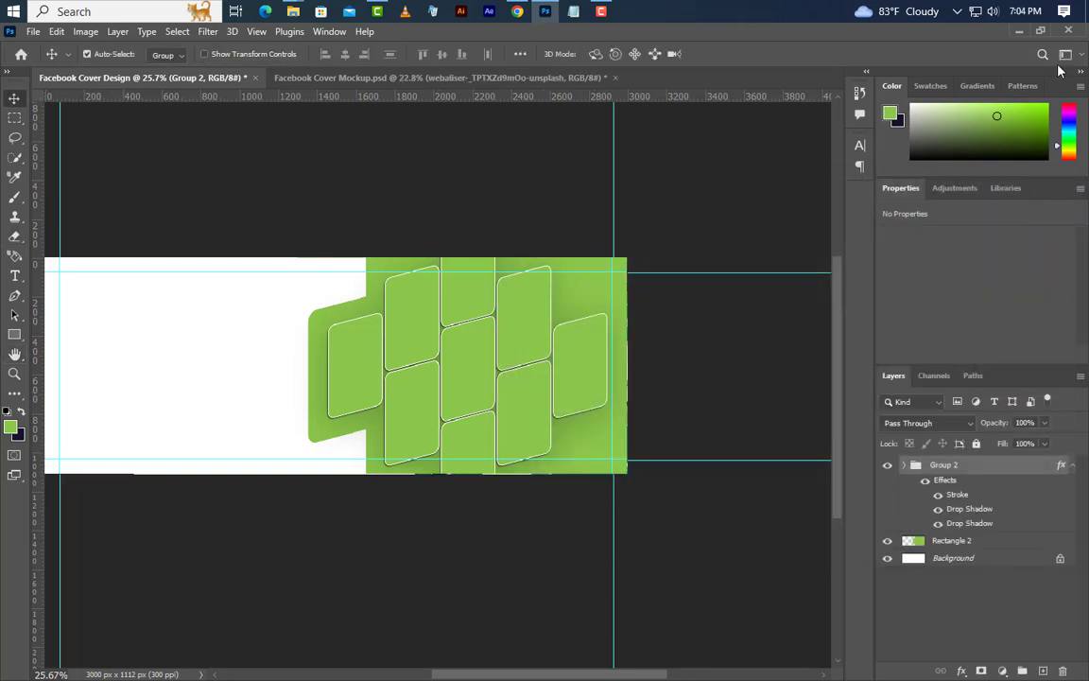
Step: Place Image.jpg from the desktop above Group 2, scaled to 13.33% and positioned so that it covers the whole mosaic
click(1019, 31)
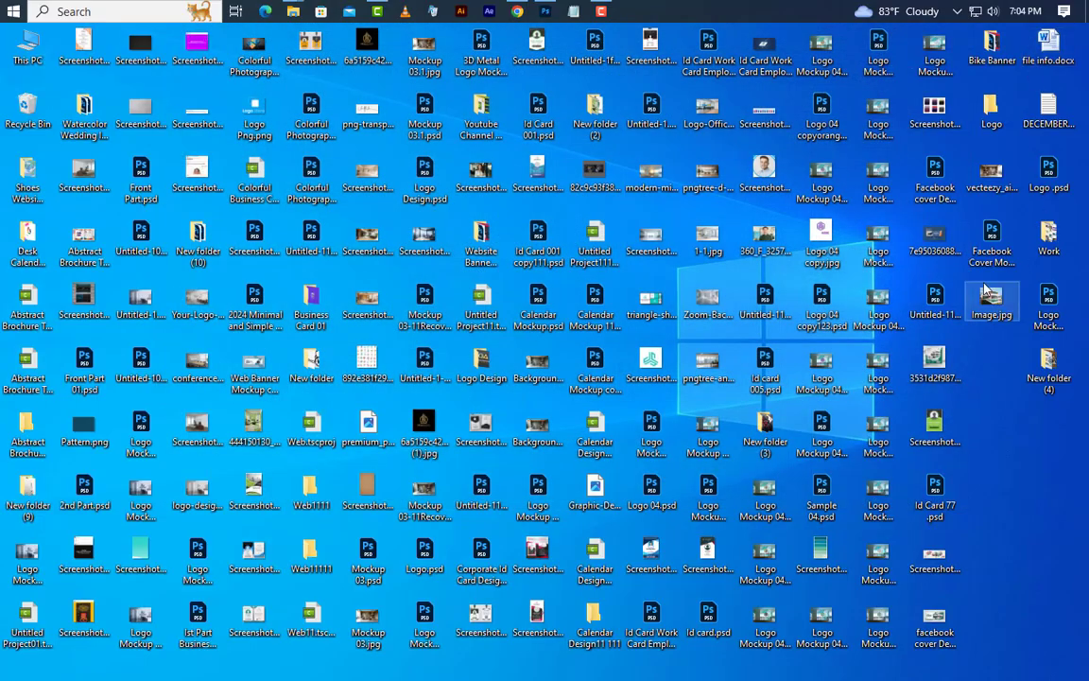
click(554, 11)
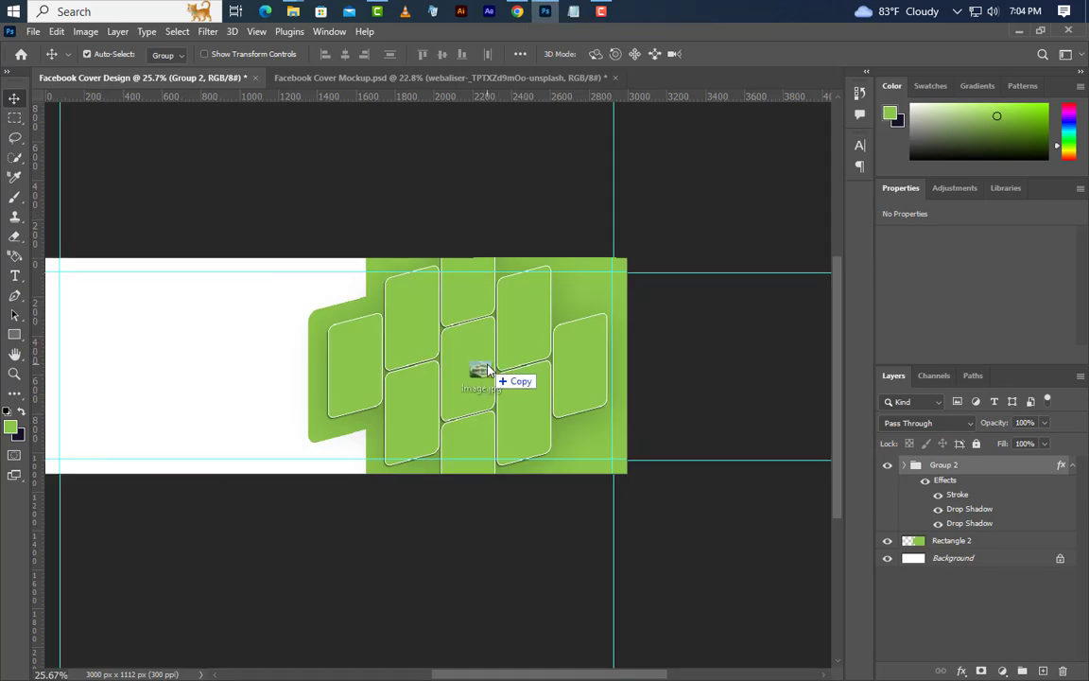
key(ctrl+t)
drag(488, 369, 675, 375)
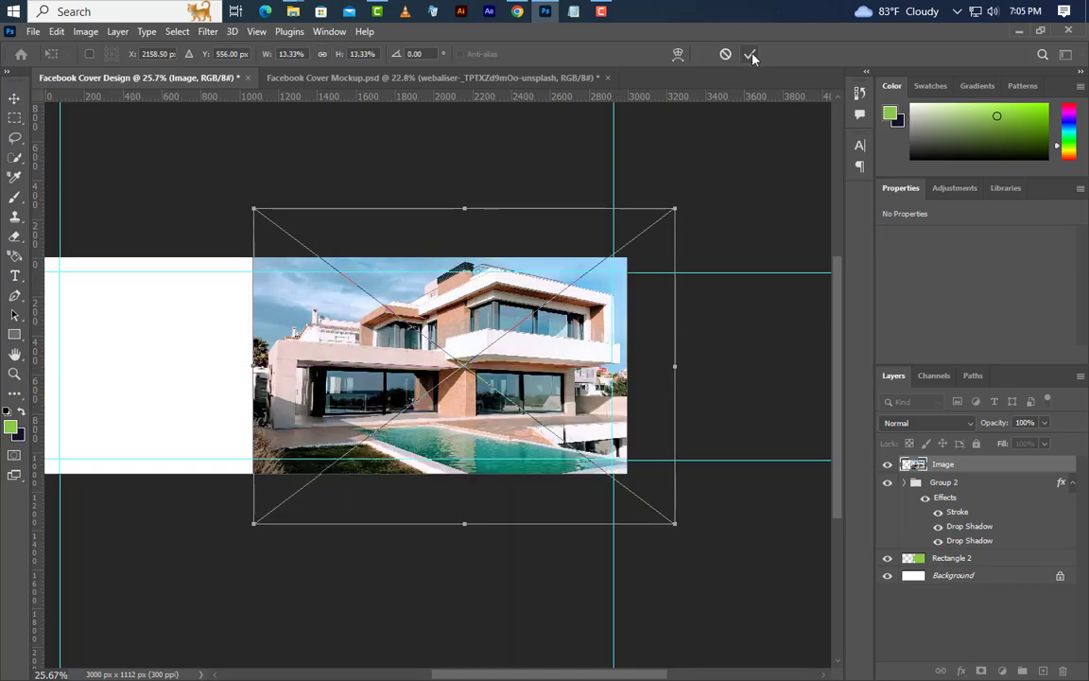
click(751, 57)
Step: Clip the Image layer to Group 2 and collapse the group's list of effects
right_click(1003, 465)
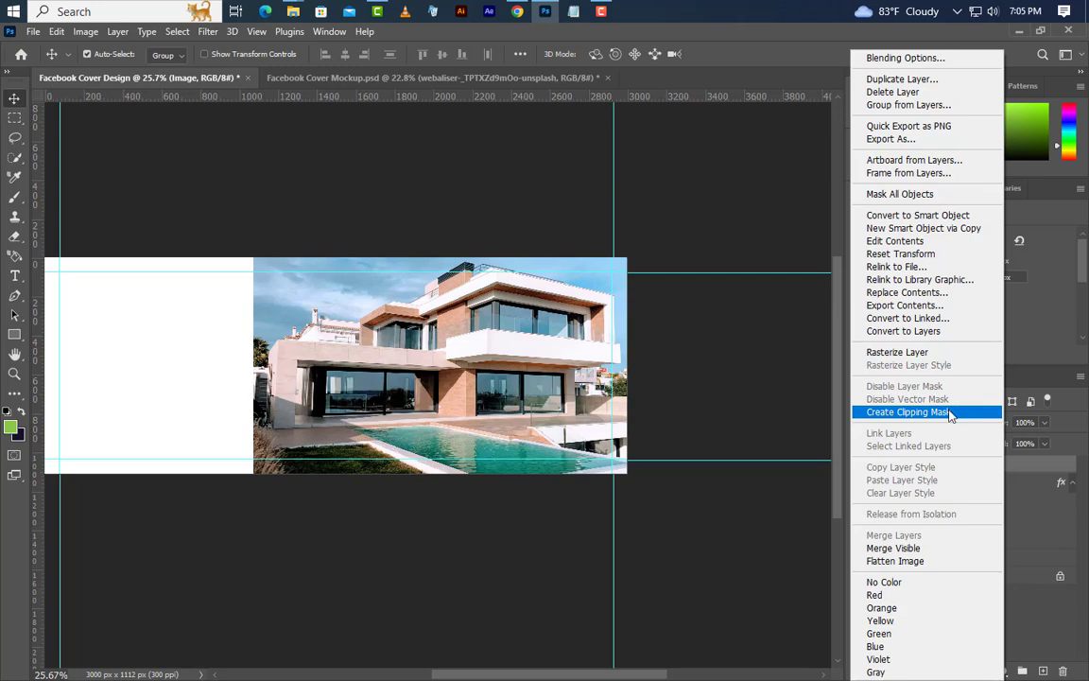
click(950, 412)
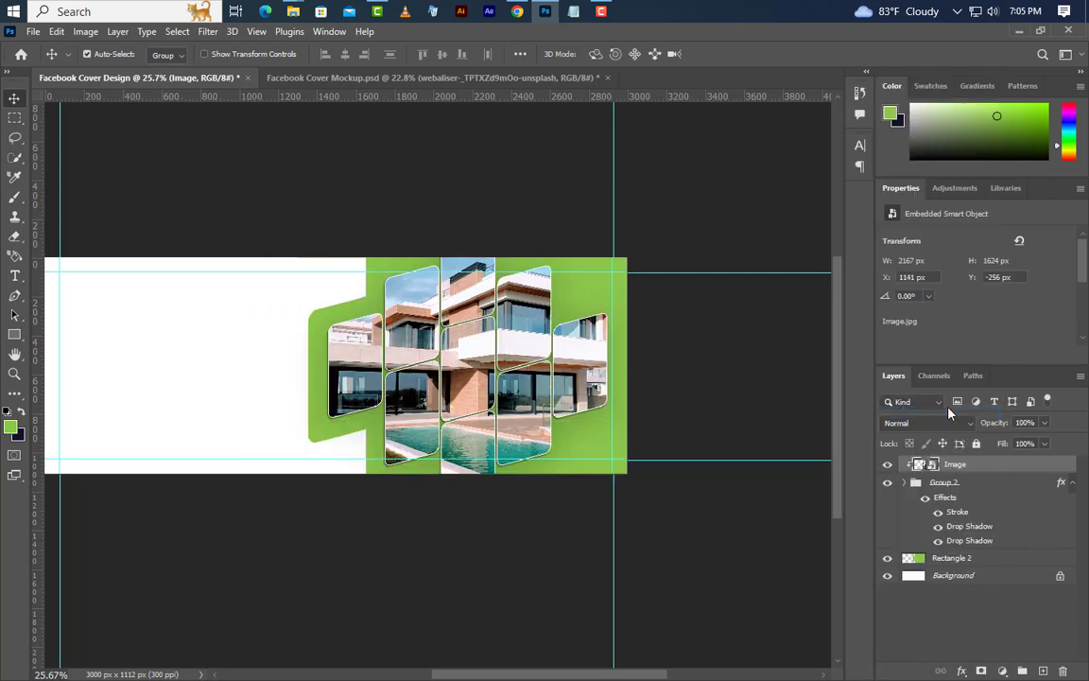
click(1072, 482)
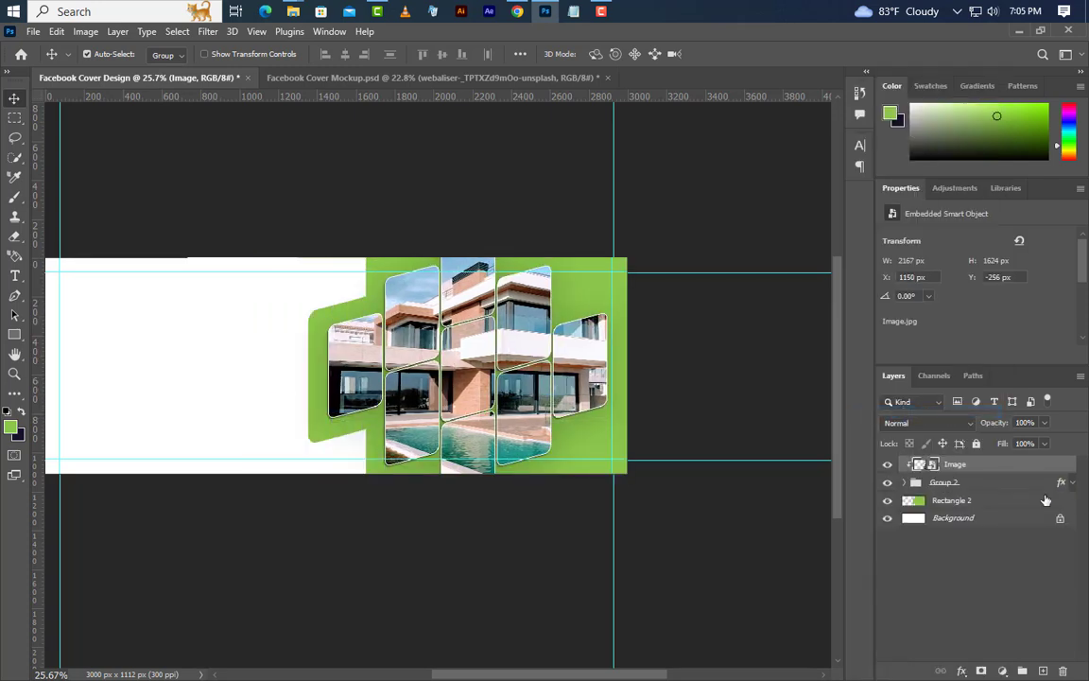
Step: Move Rectangle 1 copy and Rectangle 1 copy 2 out of Group 2 to above the Image layer, leaving the group collapsed
click(903, 482)
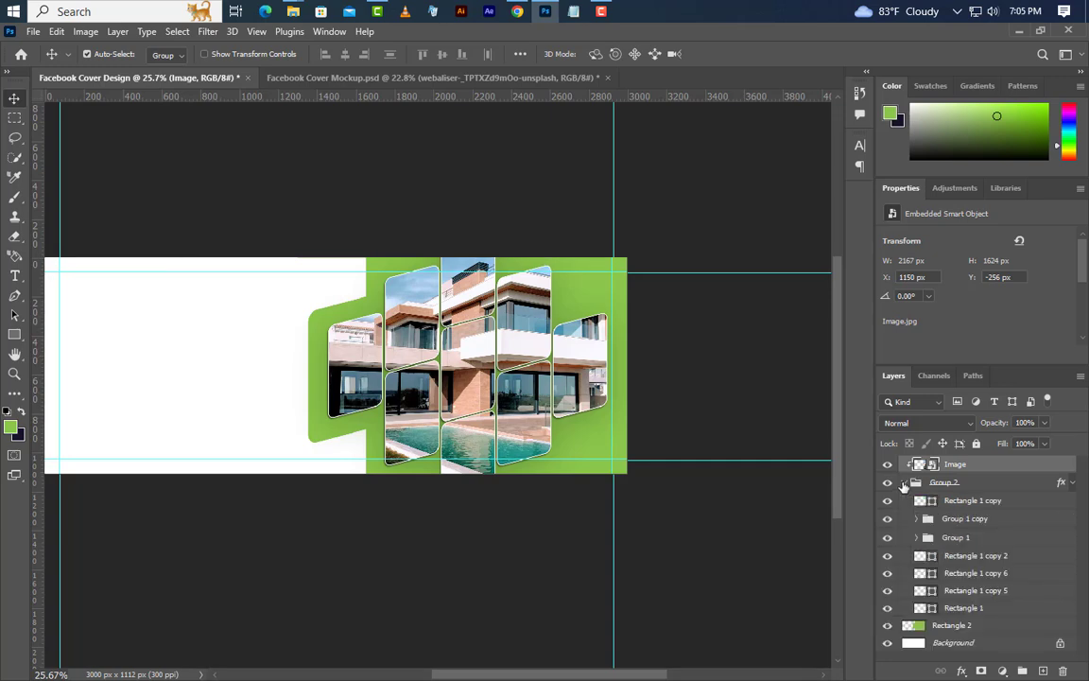
click(971, 502)
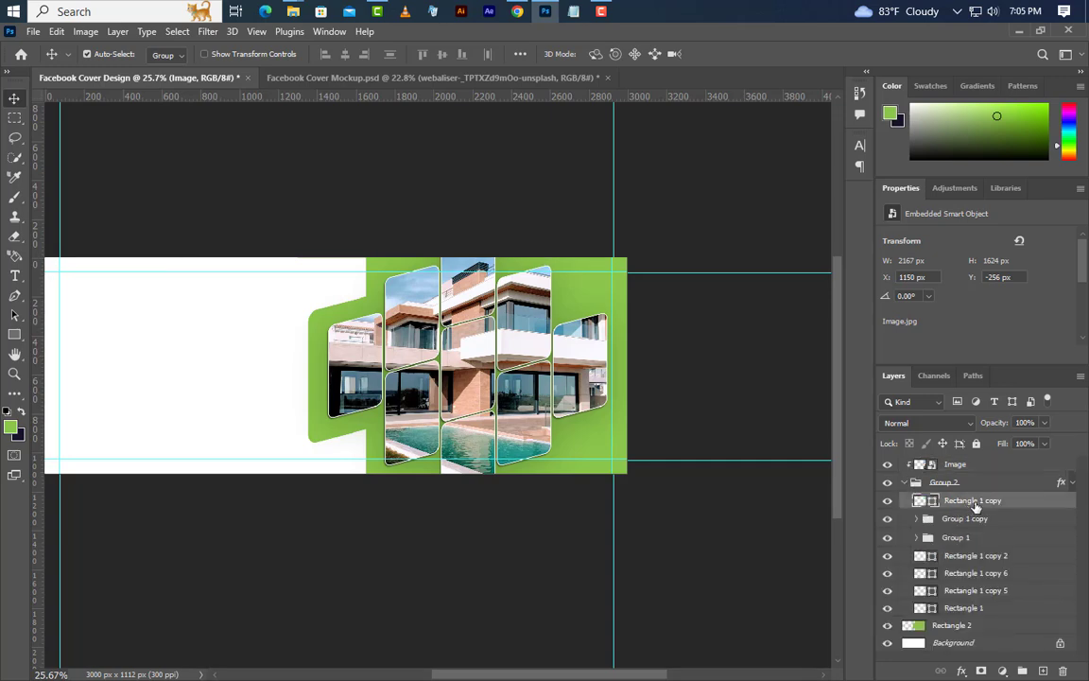
ctrl+click(990, 558)
drag(1021, 499, 1019, 458)
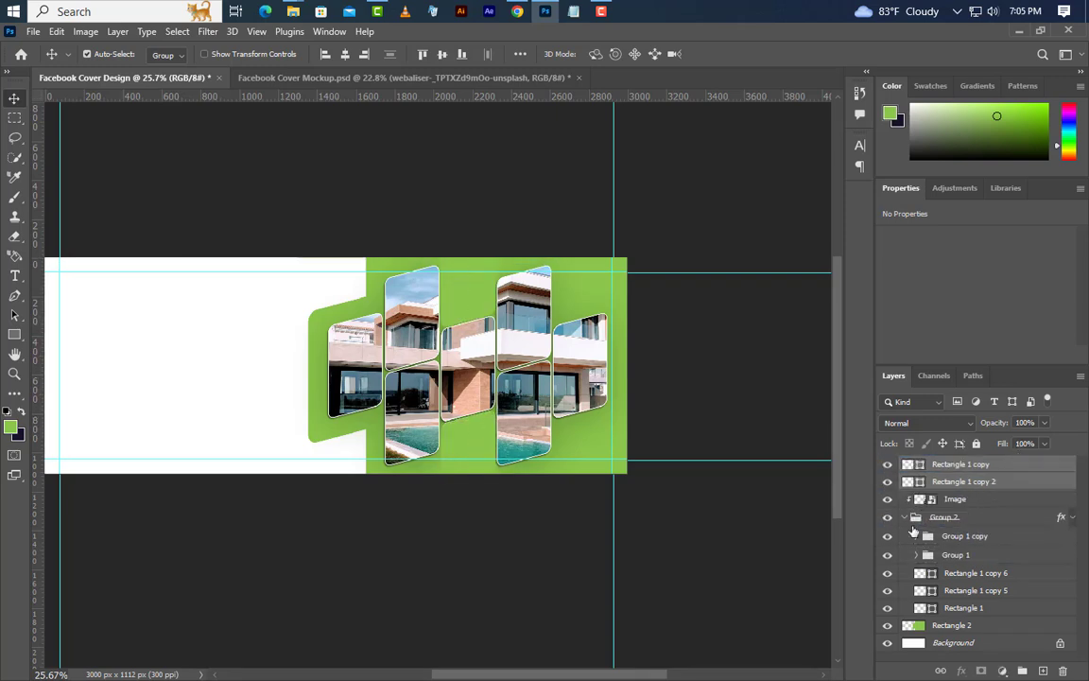
click(905, 517)
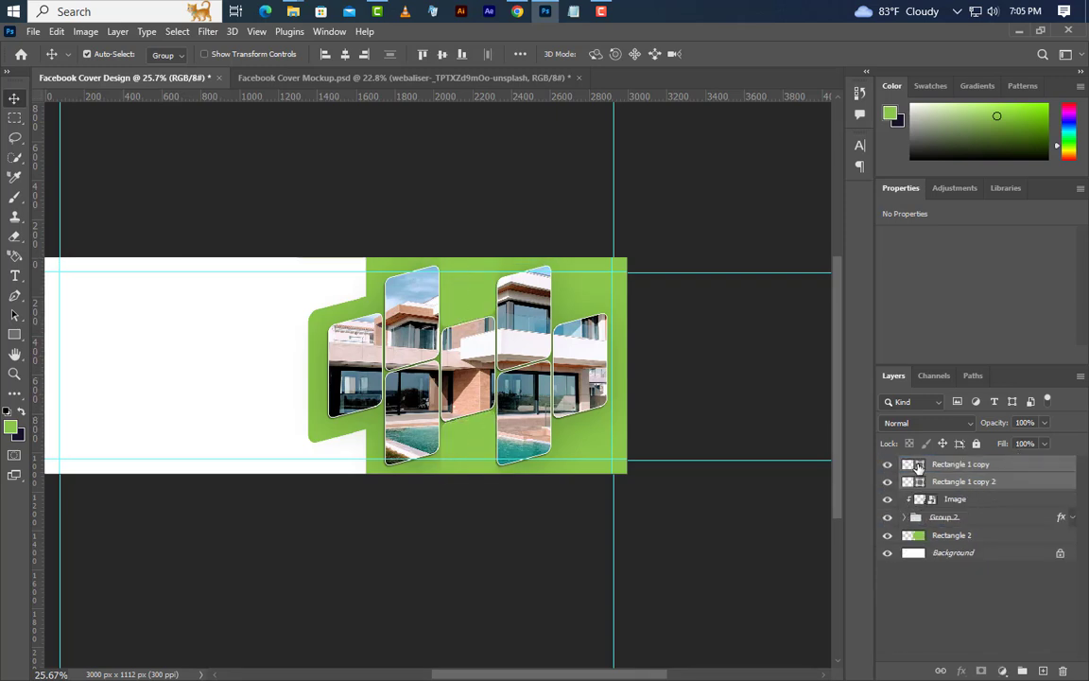
Step: Recolor the Rectangle 1 copy and Rectangle 1 copy 2 shapes white (#ffffff)
double_click(918, 467)
drag(559, 487, 512, 358)
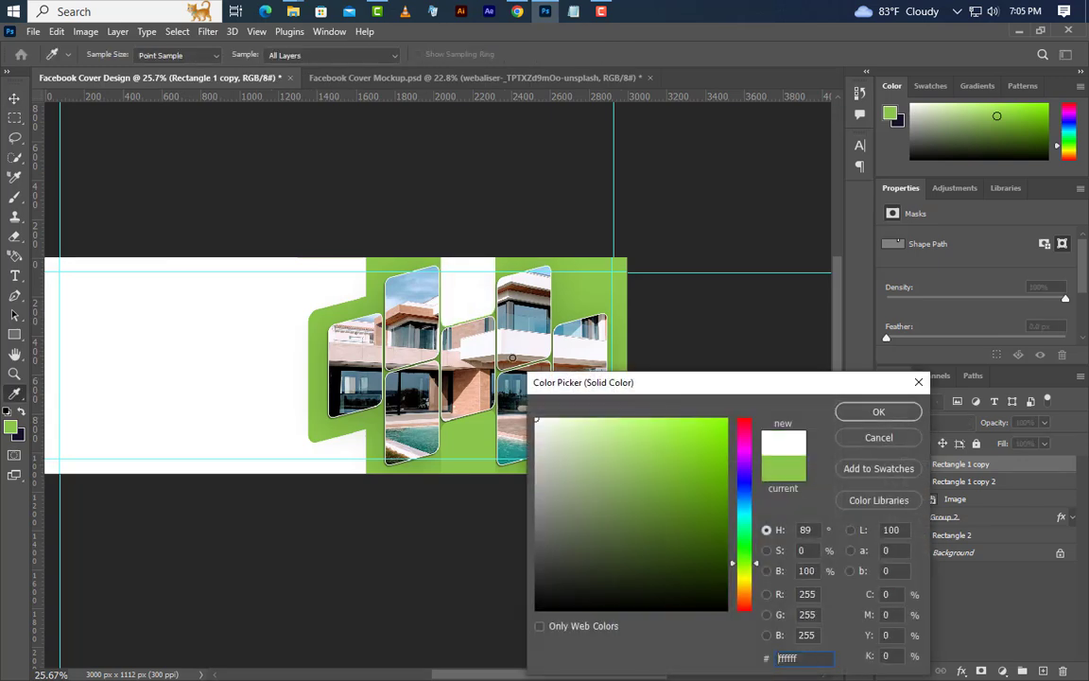
click(862, 418)
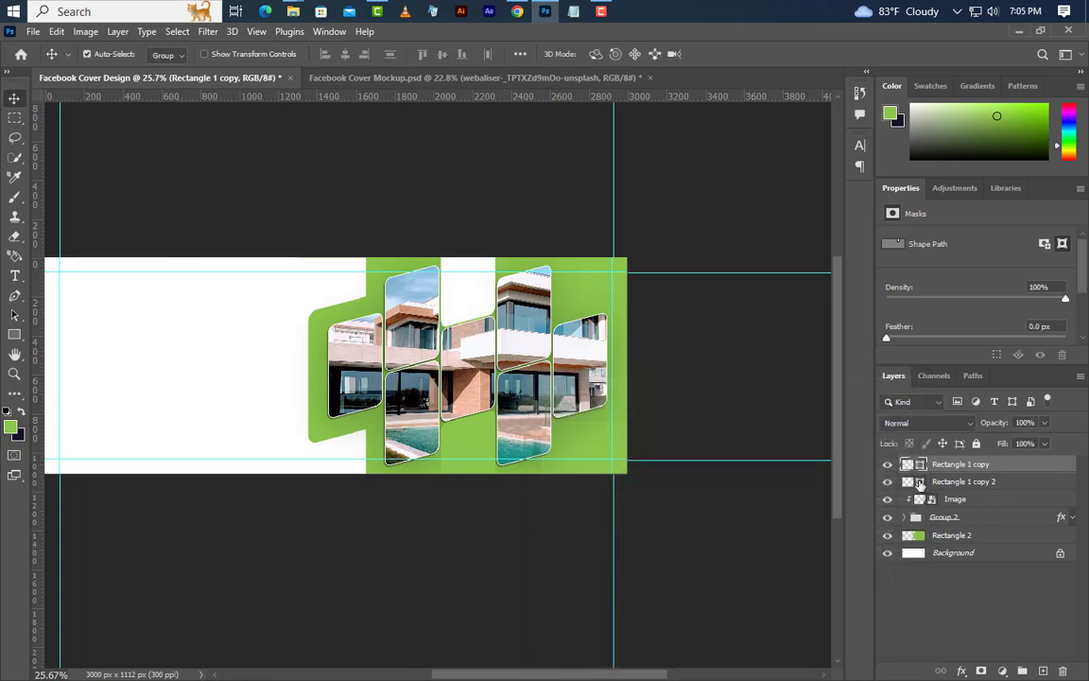
double_click(921, 484)
click(536, 421)
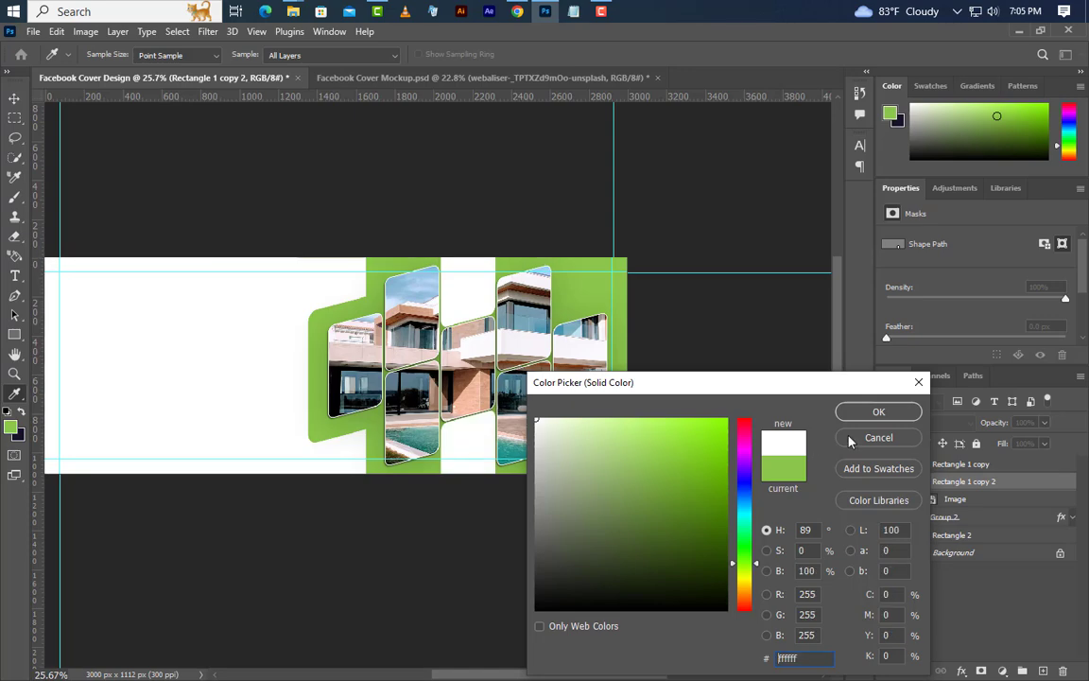
click(878, 412)
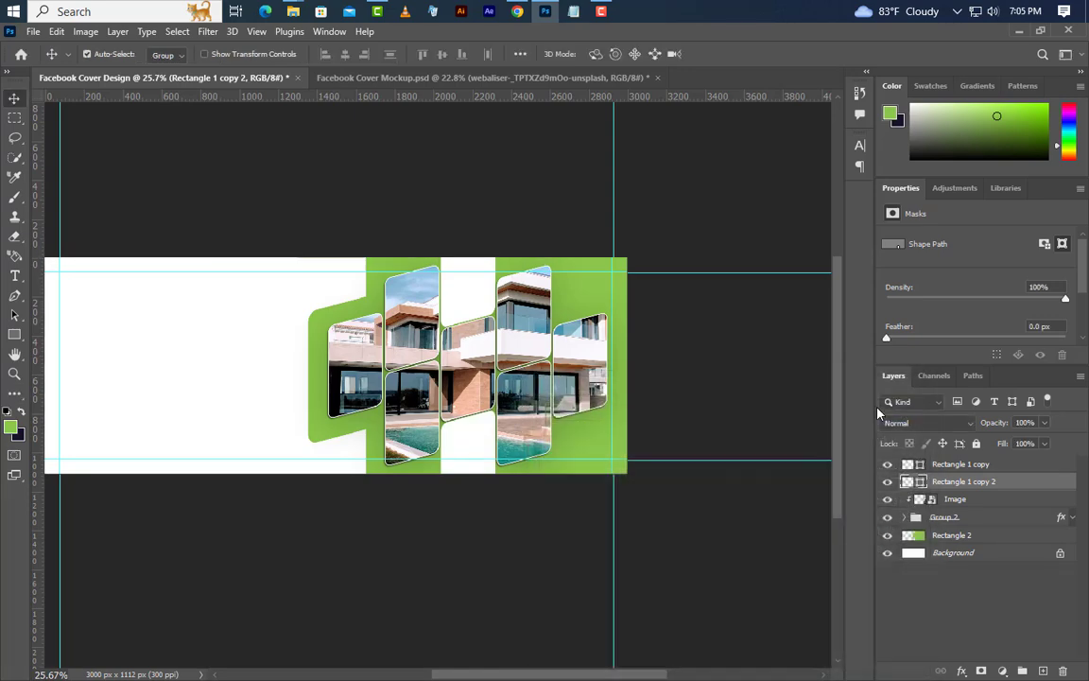
Step: Add a black inner shadow in Normal blend mode to the Rectangle 2 backing layer
click(987, 536)
right_click(988, 536)
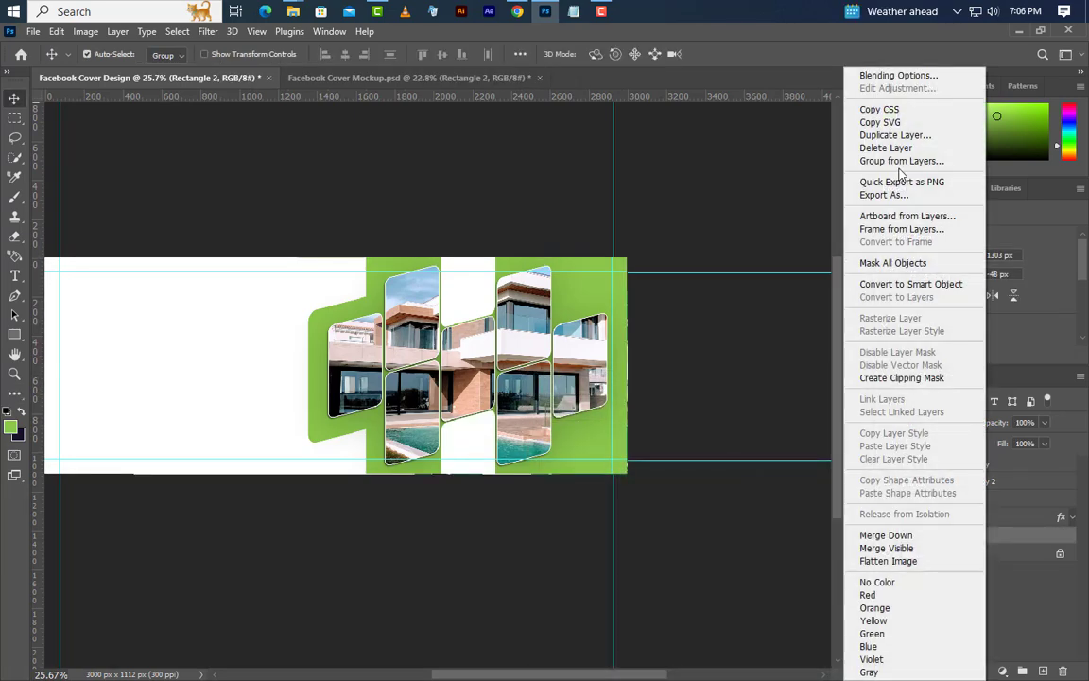
click(913, 82)
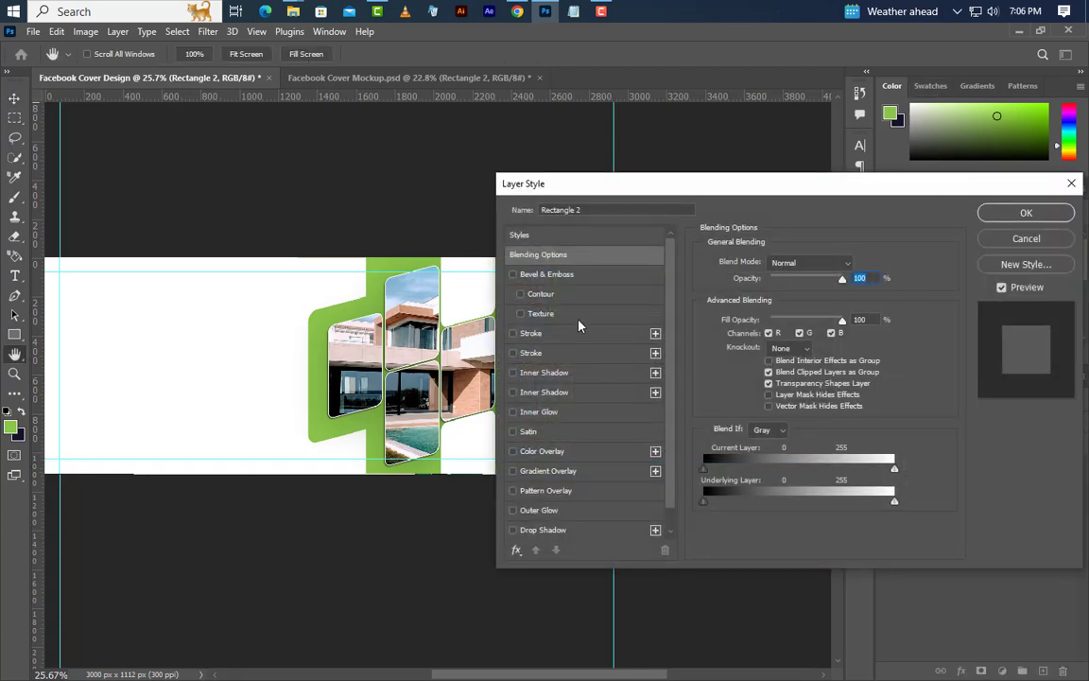
click(570, 373)
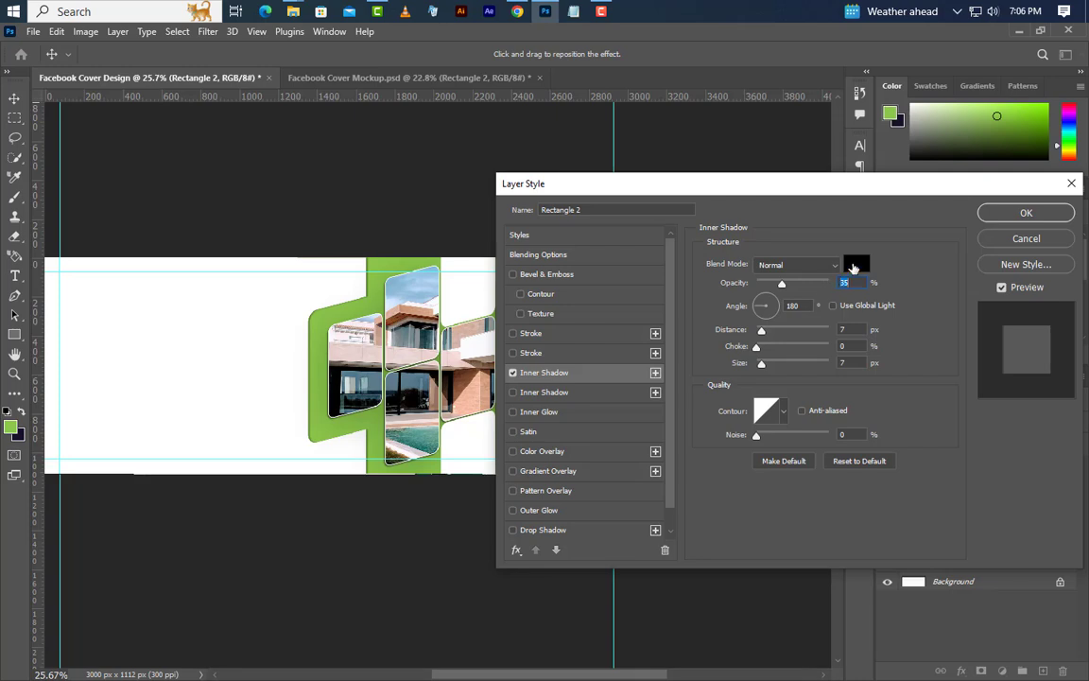
click(857, 263)
click(856, 412)
key(Tab)
key(Tab)
key(Tab)
Step: Add a second black inner shadow to Rectangle 2 and adjust its angle and distance
click(576, 392)
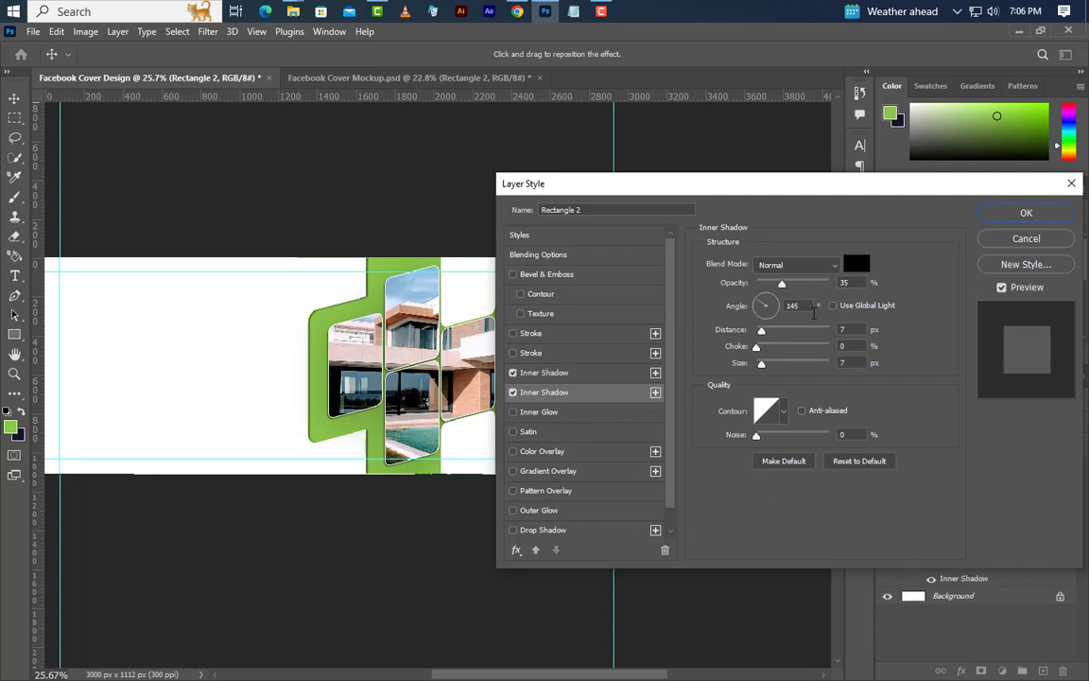
drag(806, 308, 773, 304)
drag(851, 332, 835, 334)
key(Tab)
key(Tab)
Step: Add a dark green (#0e6e59) color overlay to Rectangle 2 in Normal mode at 100% opacity and apply the layer style
click(583, 454)
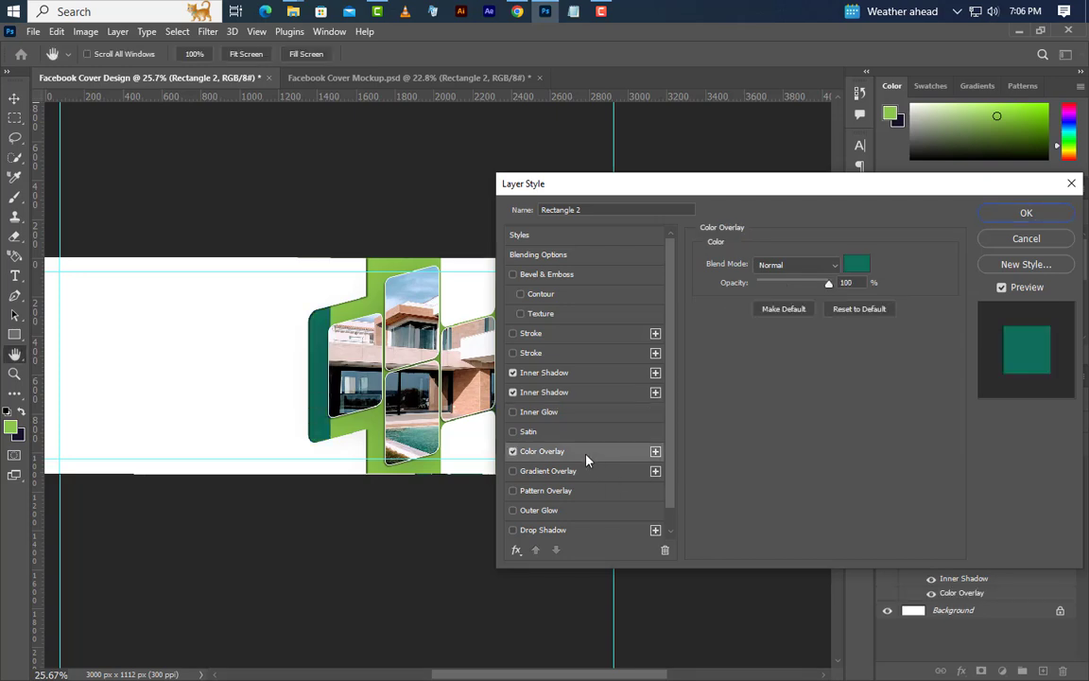
click(857, 269)
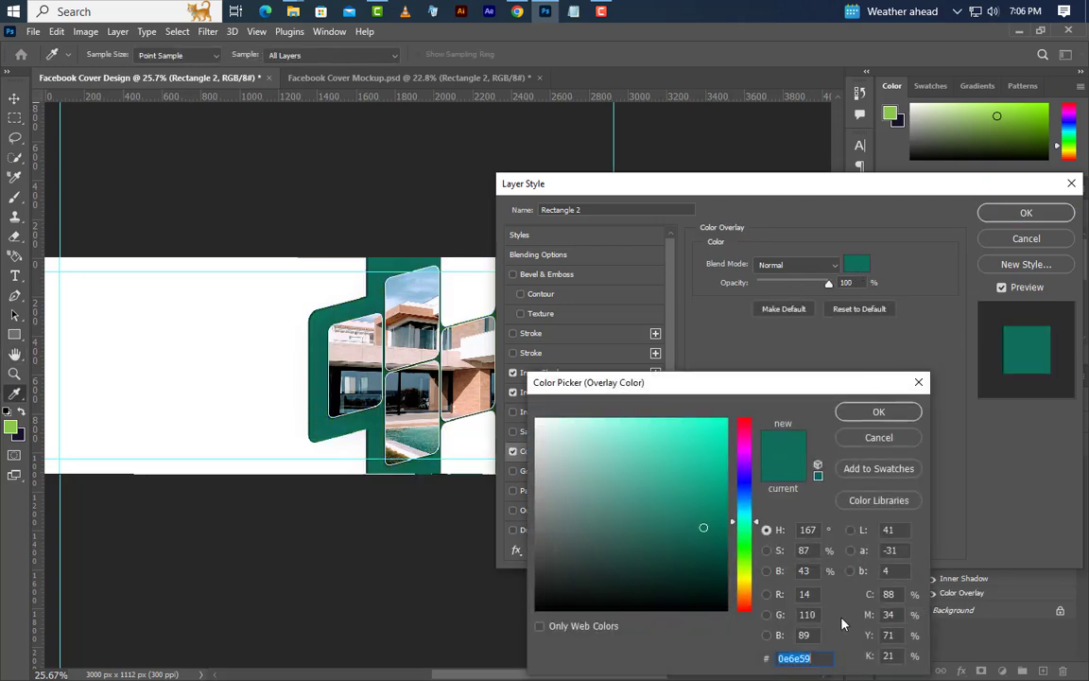
click(878, 413)
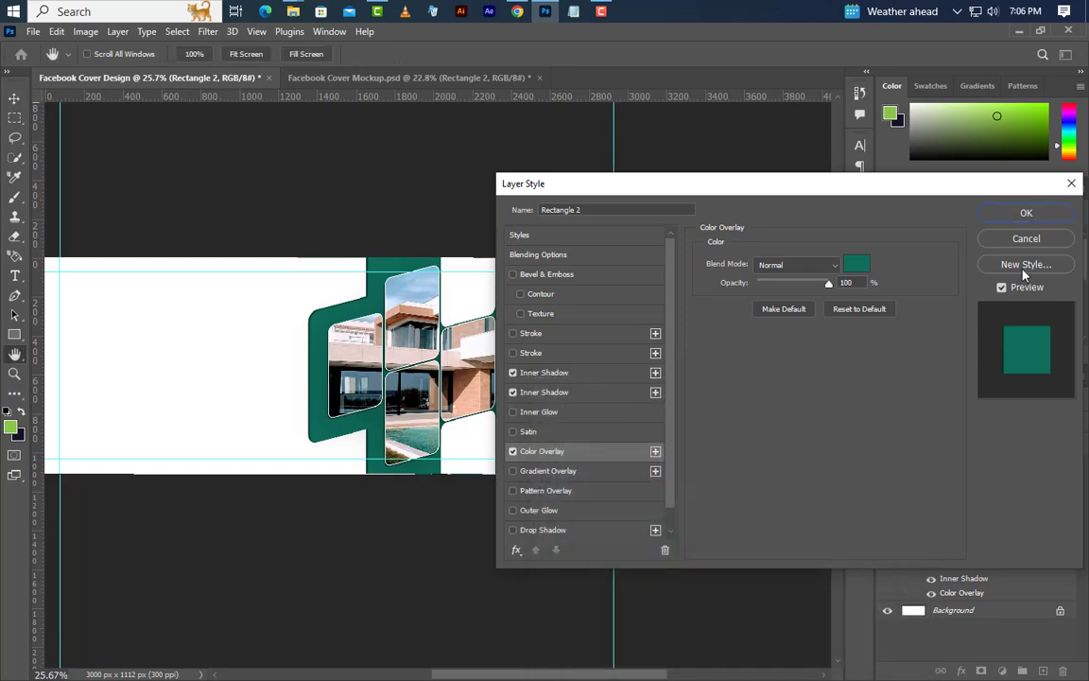
click(1026, 212)
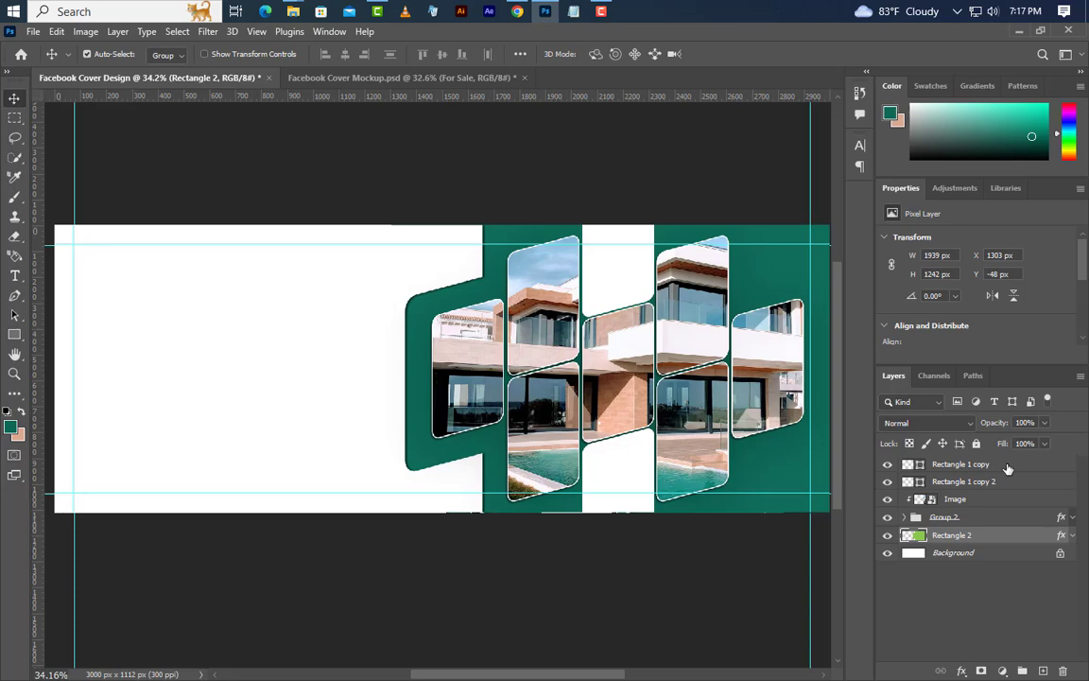
Step: Place Logo 01.png from the desktop above Rectangle 1 copy at 100% scale, aligned to the guides in the cover's upper-left corner
click(1008, 466)
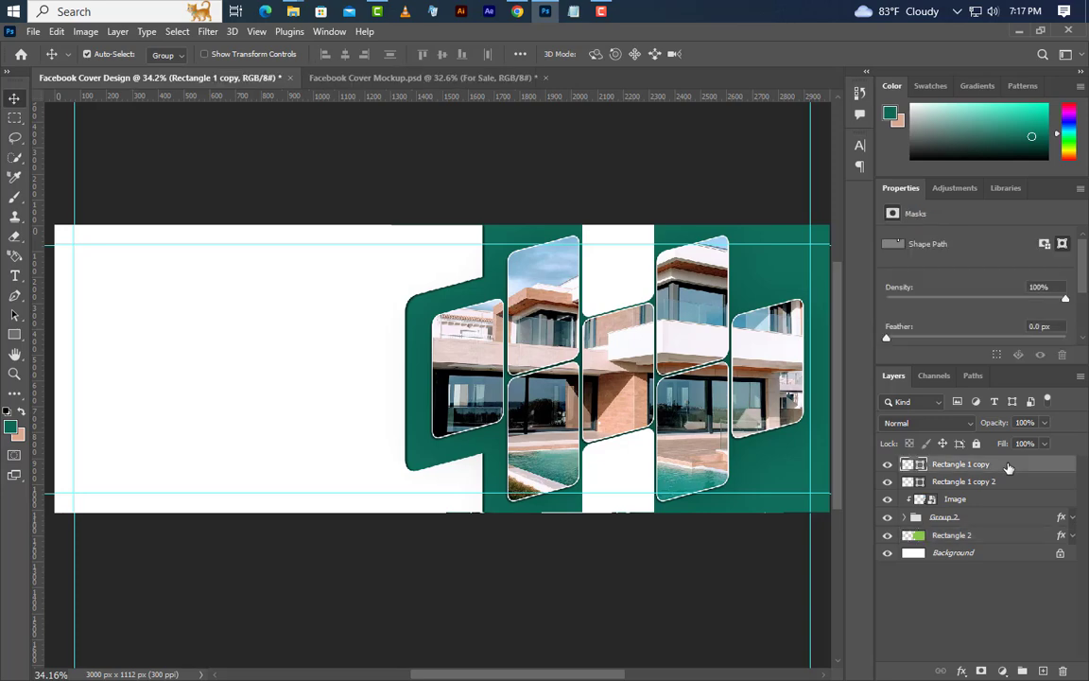
click(1018, 32)
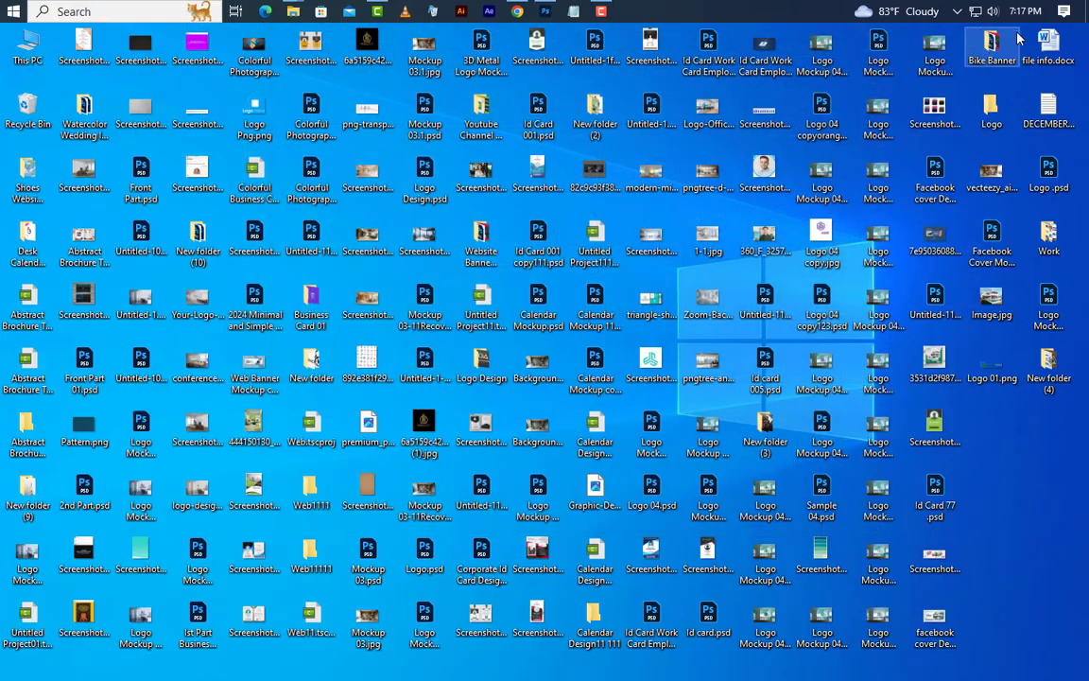
drag(1002, 351, 323, 326)
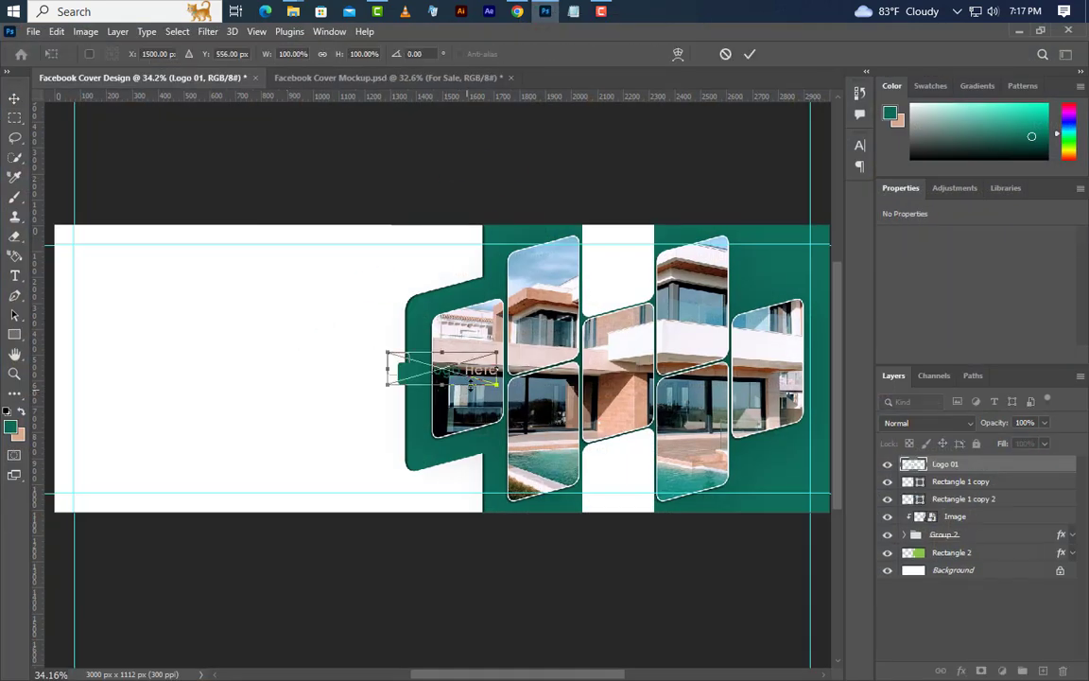
drag(430, 369, 160, 271)
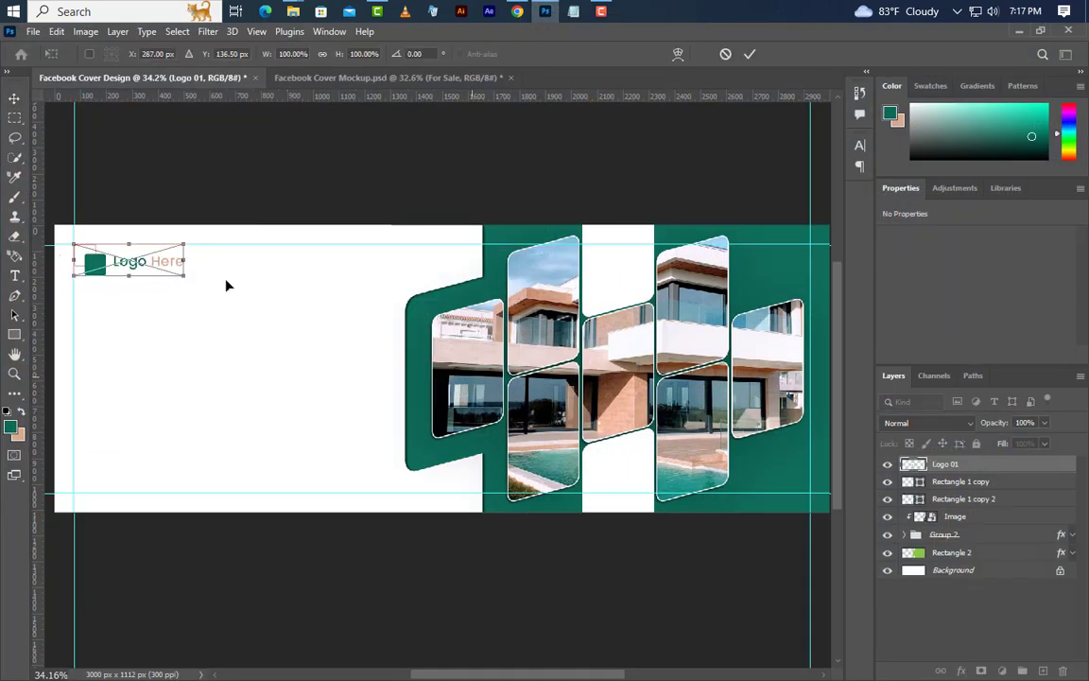
click(749, 54)
Step: Add the headline text MODERN below the logo and format it in Poppins Regular at 29.25 pt
click(14, 275)
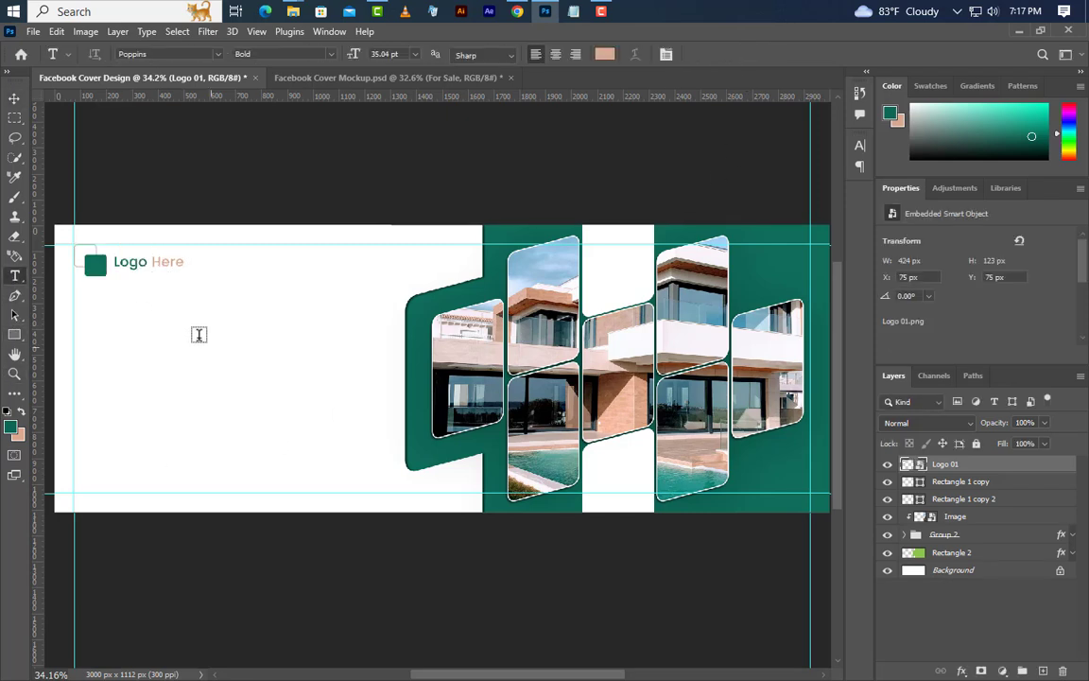
click(138, 305)
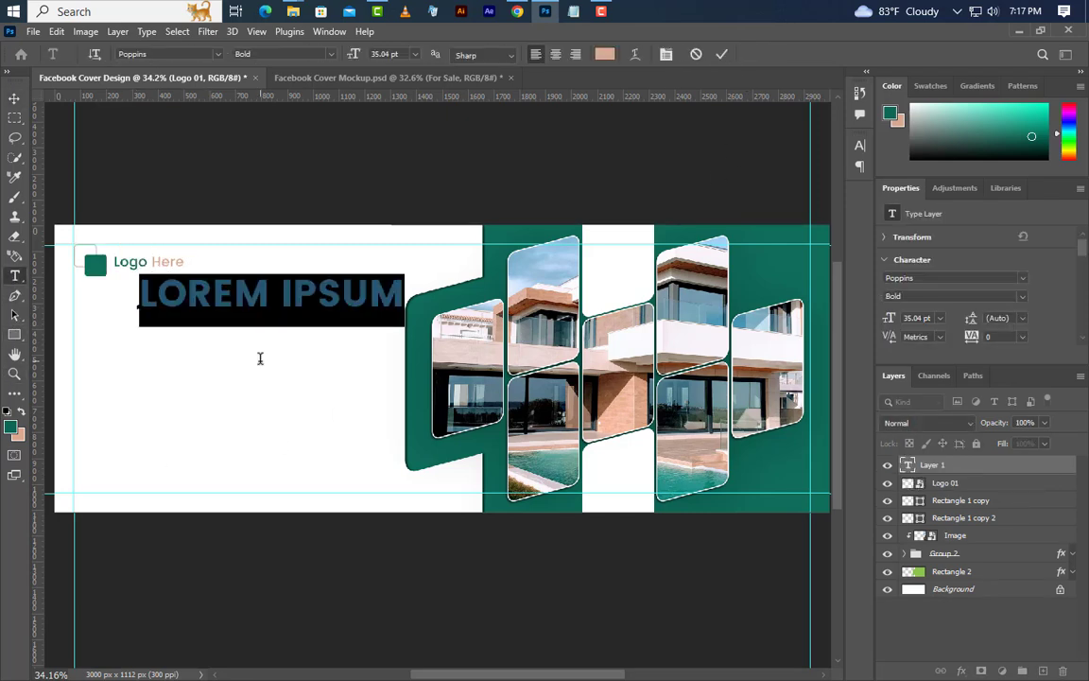
text(MODERN)
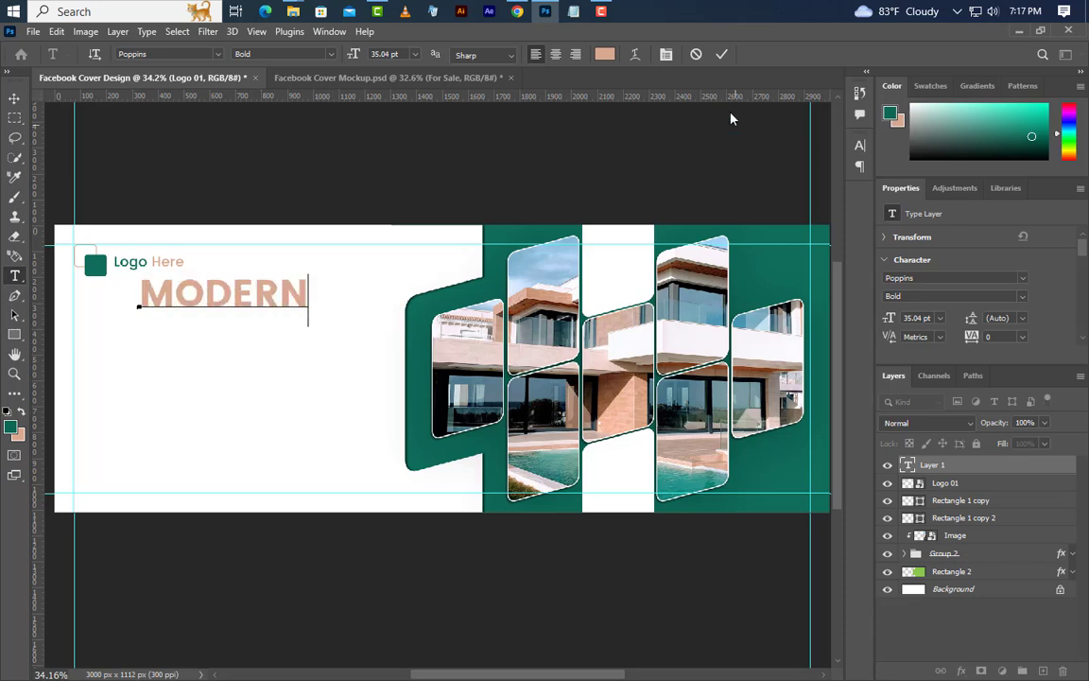
click(723, 55)
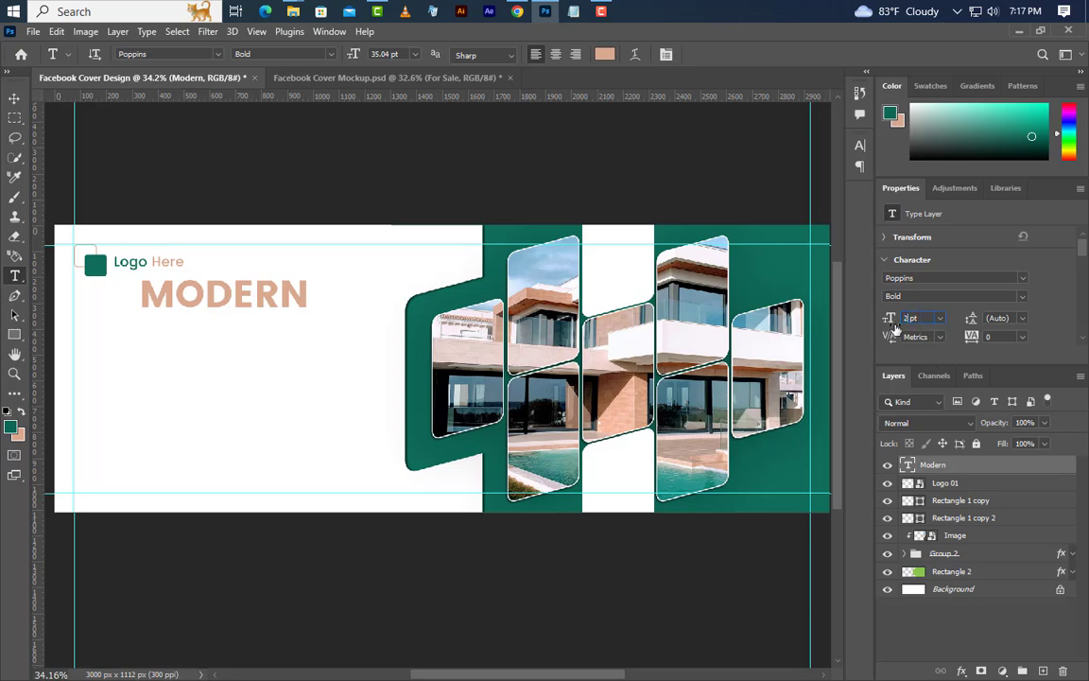
click(1022, 296)
click(909, 321)
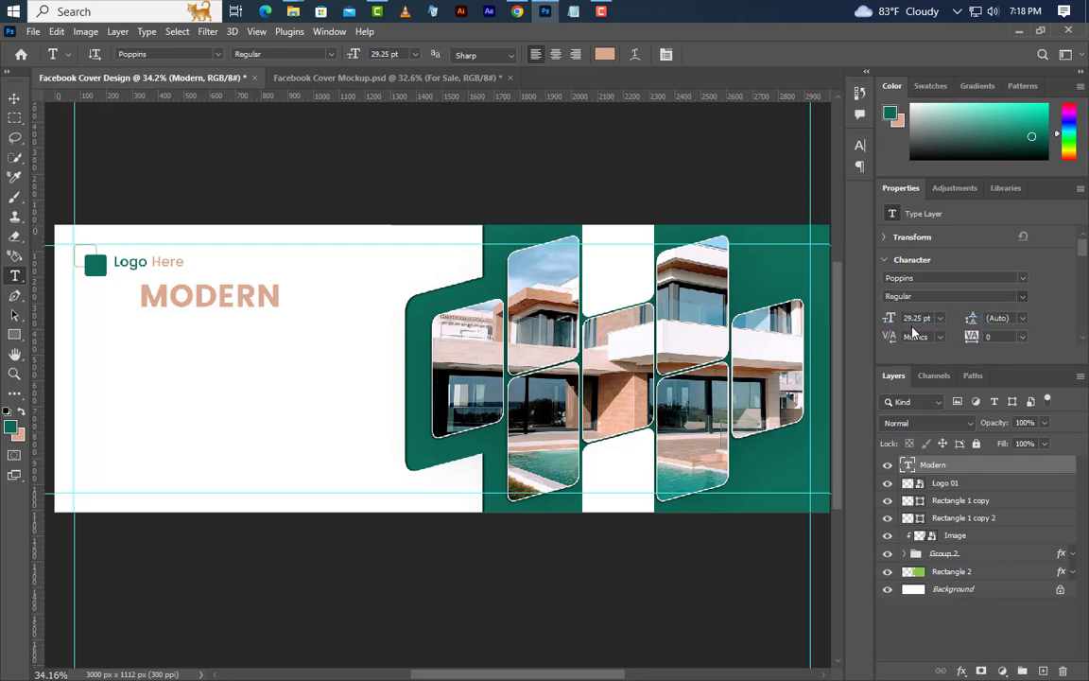
Step: Color the MODERN text #232323 and move it slightly down and to the left, leaving a gap below the logo
click(859, 144)
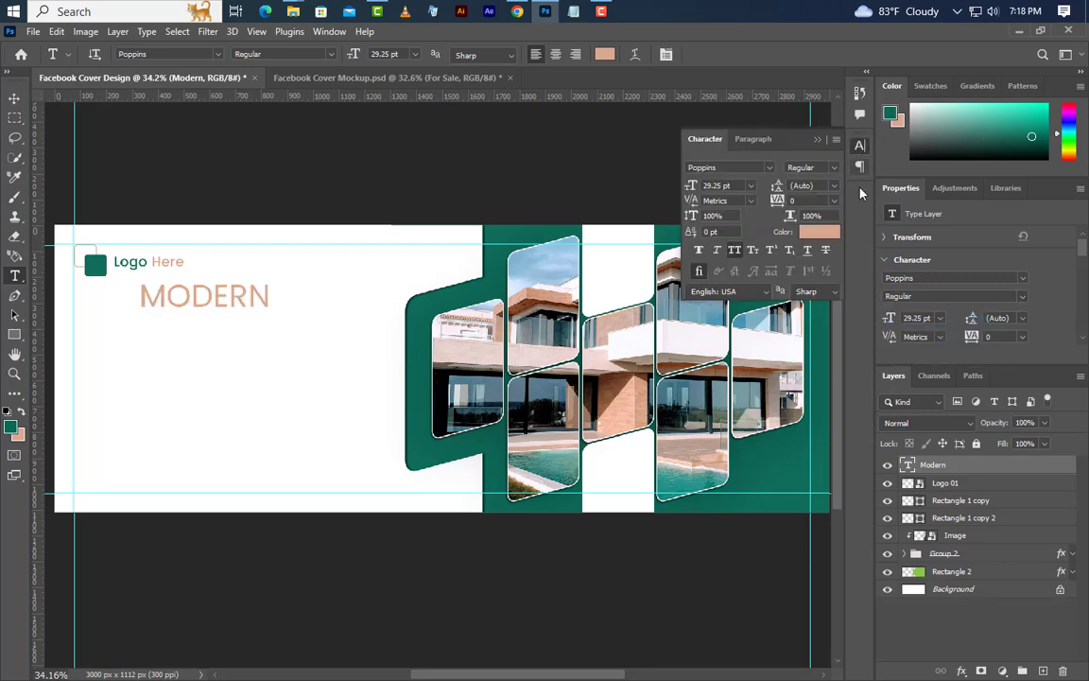
click(820, 233)
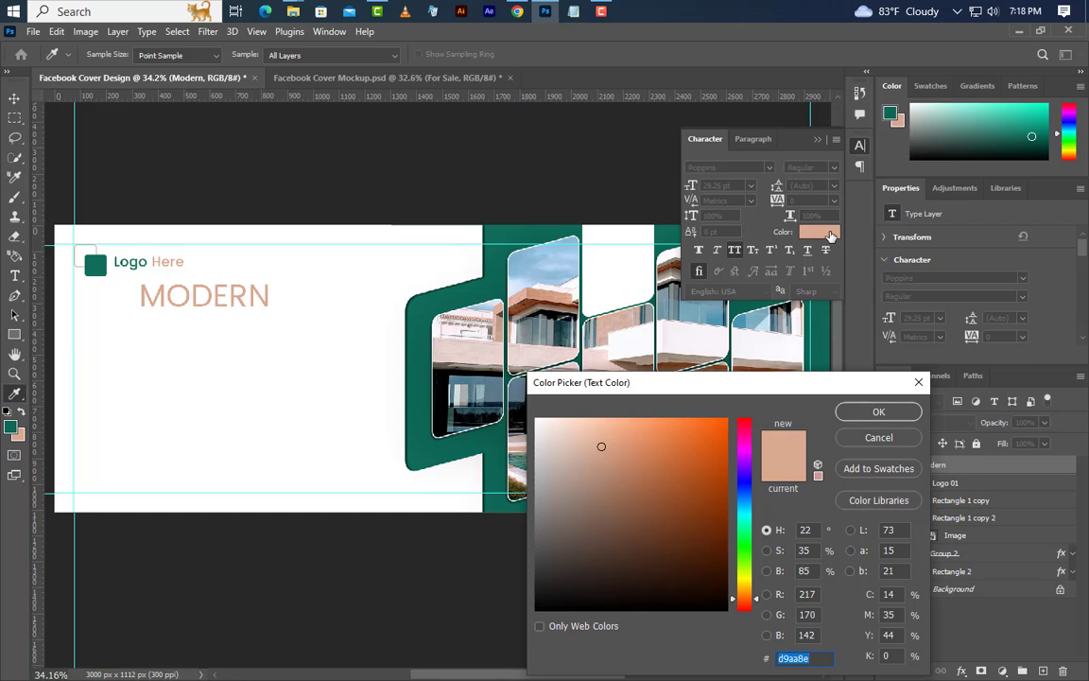
text(232323)
click(879, 414)
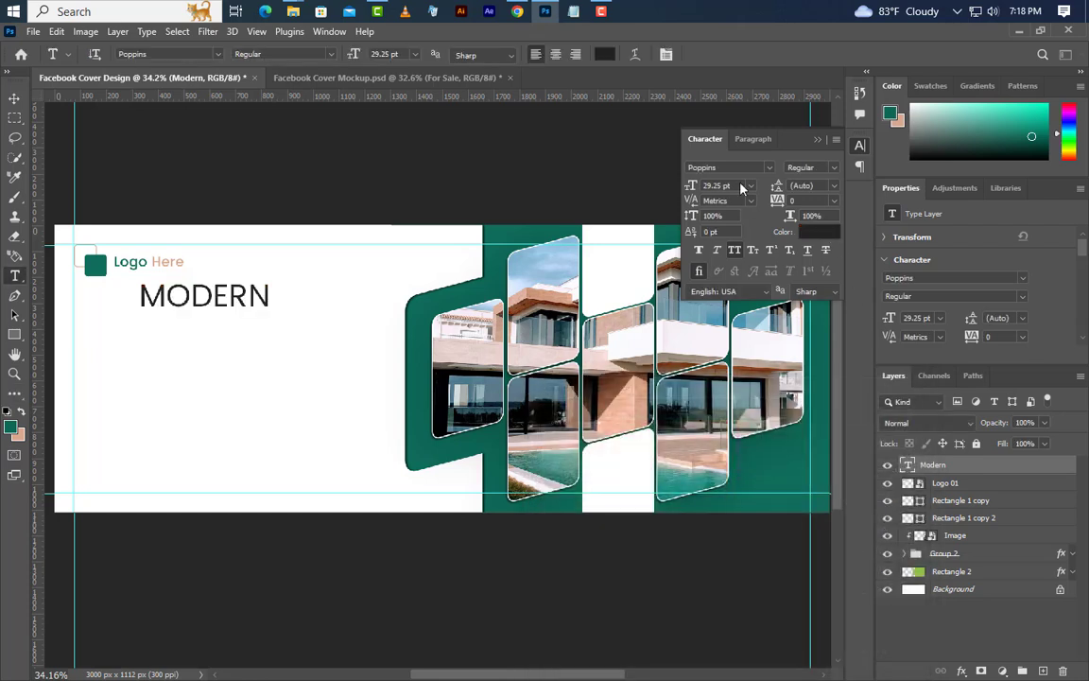
click(819, 141)
click(15, 98)
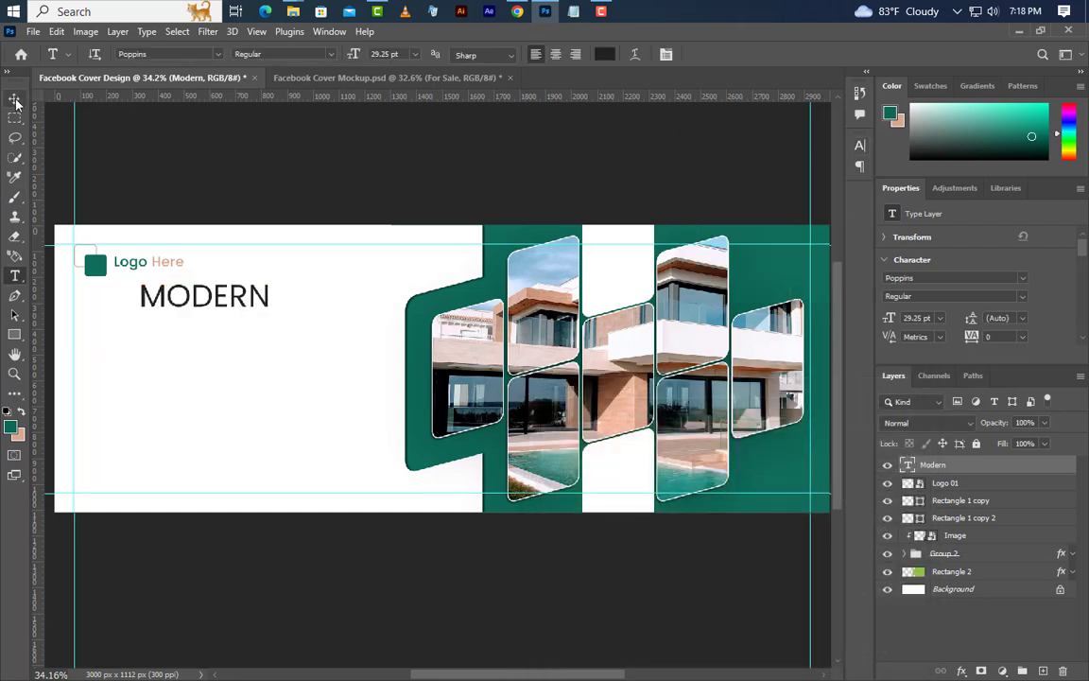
drag(209, 304, 189, 325)
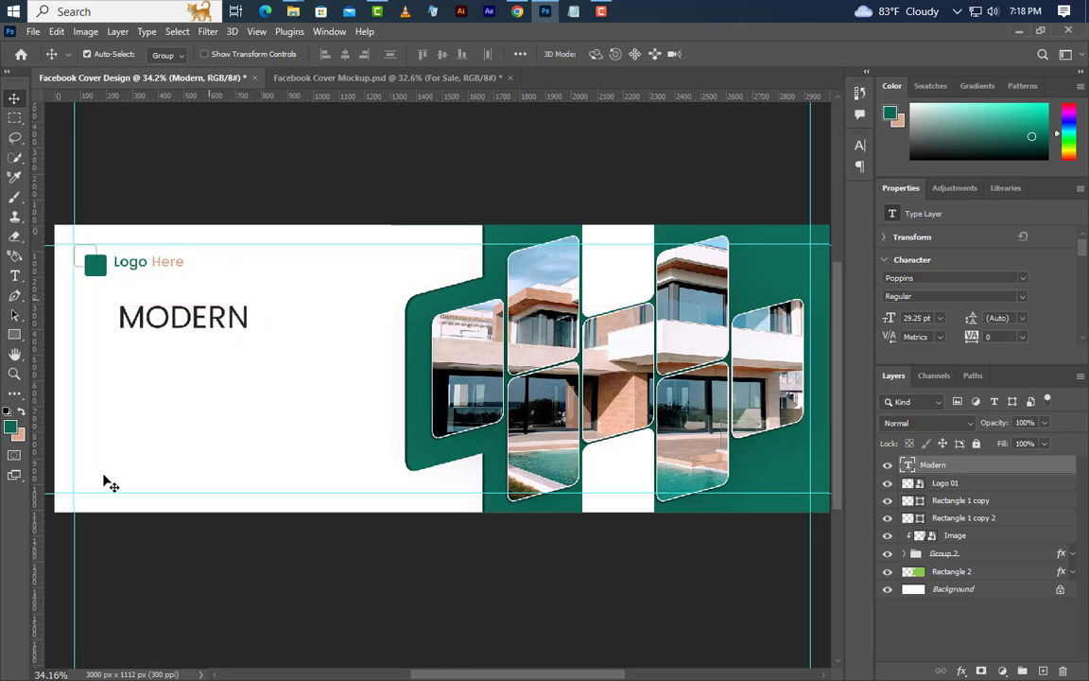
Step: Add a separate text line HOME below MODERN and format it in Poppins Bold at 67.7 pt
click(14, 275)
click(121, 360)
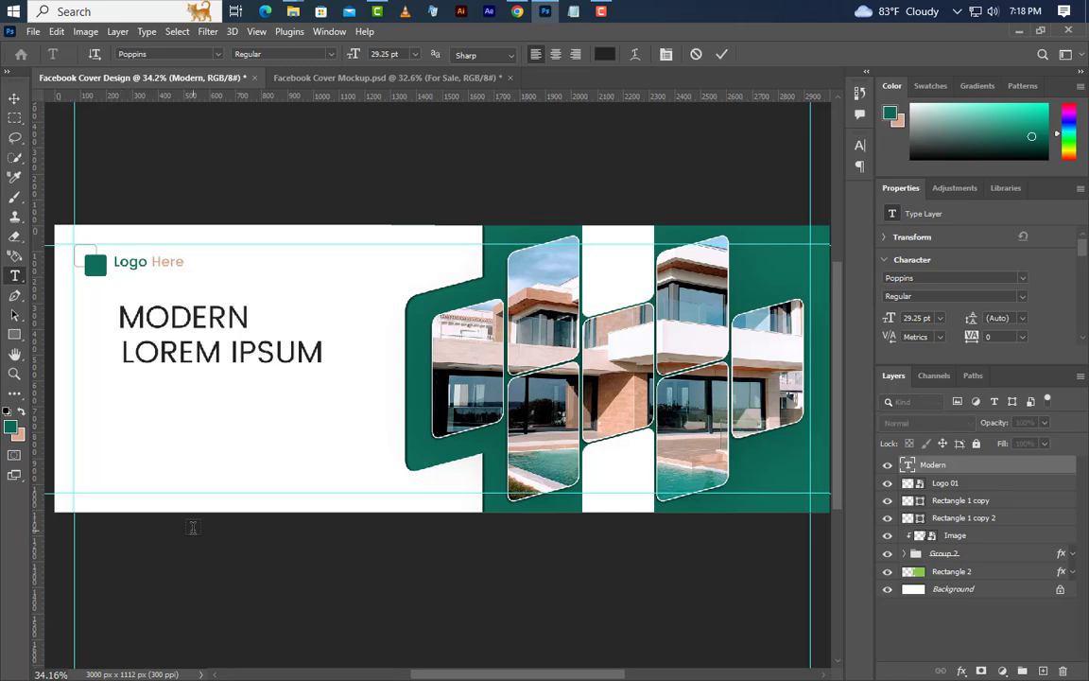
text(HOME)
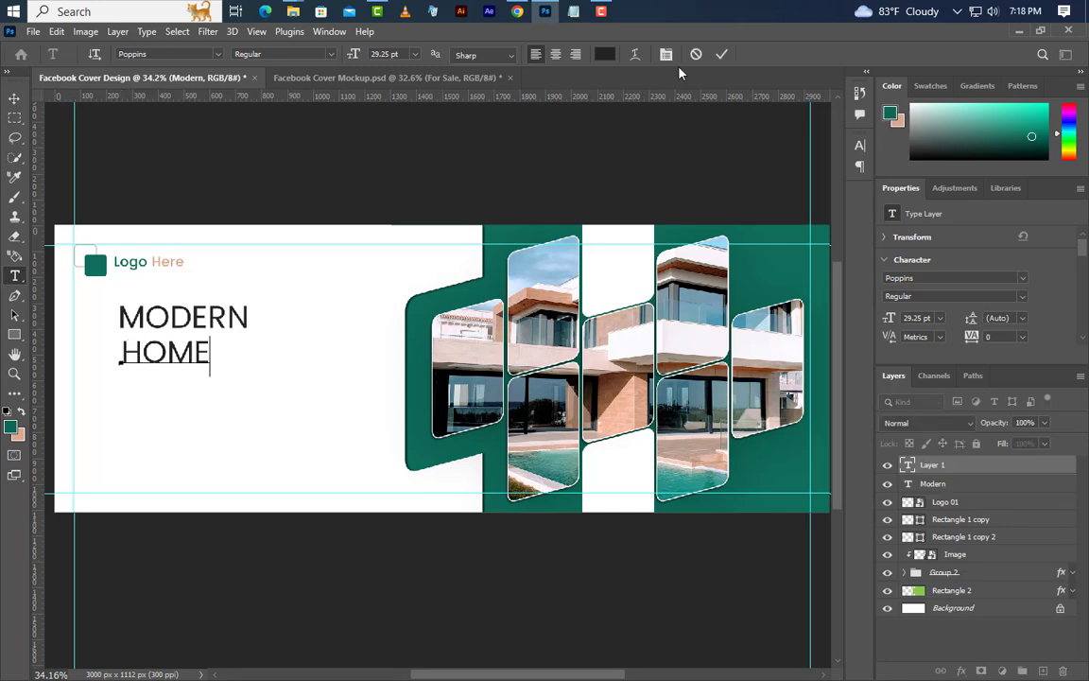
click(1023, 296)
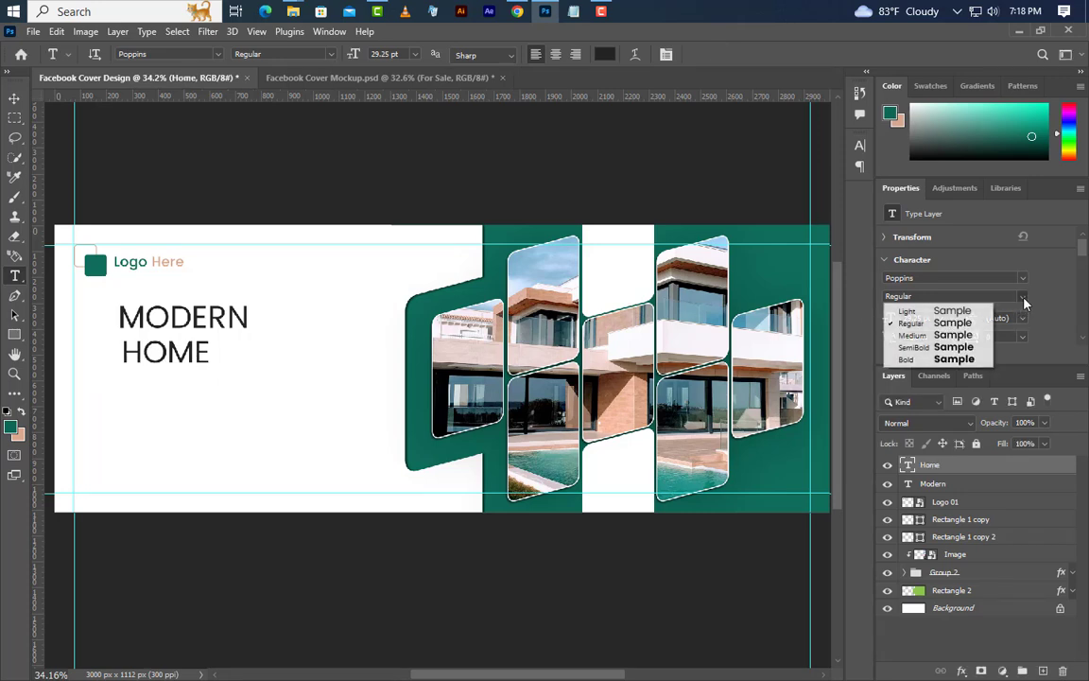
click(933, 360)
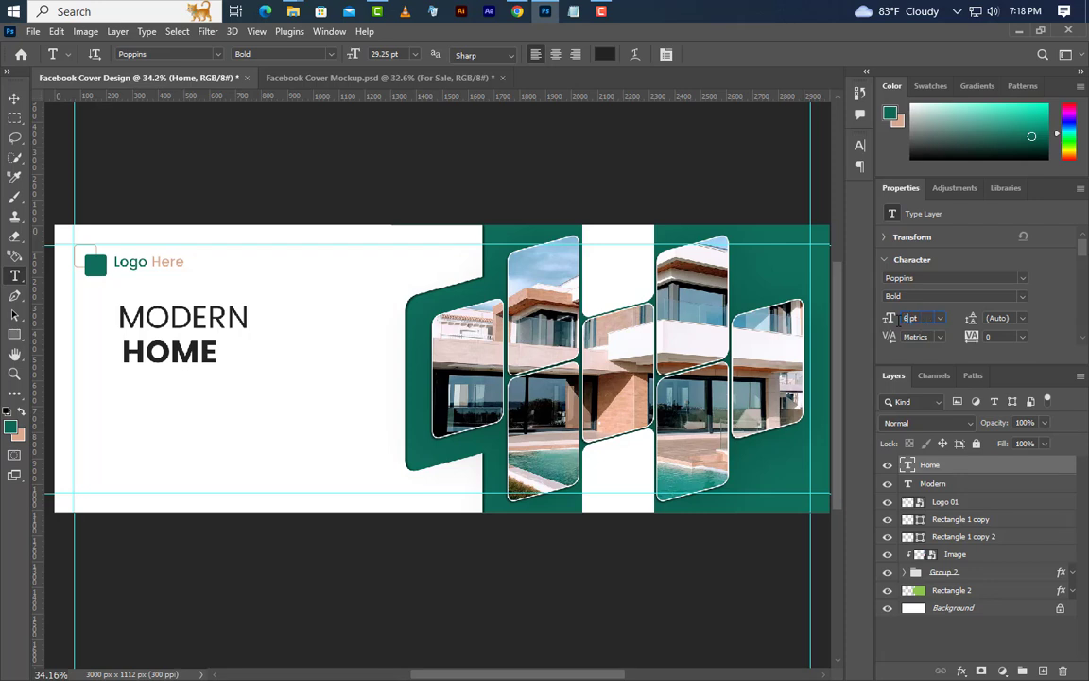
click(899, 321)
text(67.7)
key(Return)
Step: Color the HOME text with the dark green foreground color (#0d6a56) and align it directly beneath MODERN's left edge
click(861, 145)
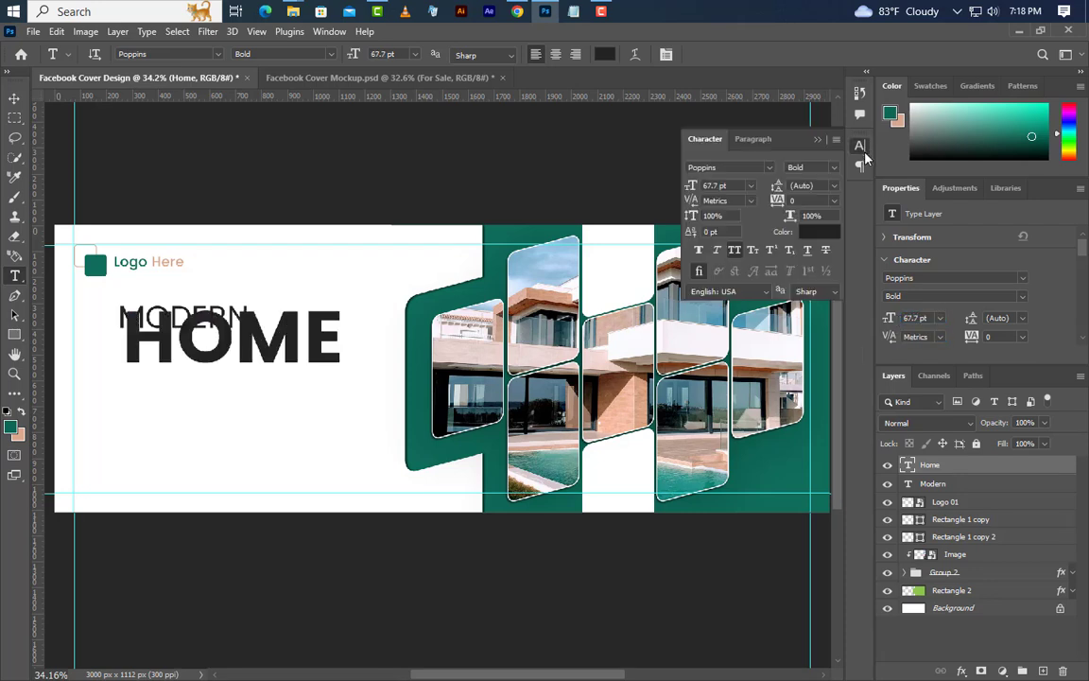
click(832, 234)
click(11, 427)
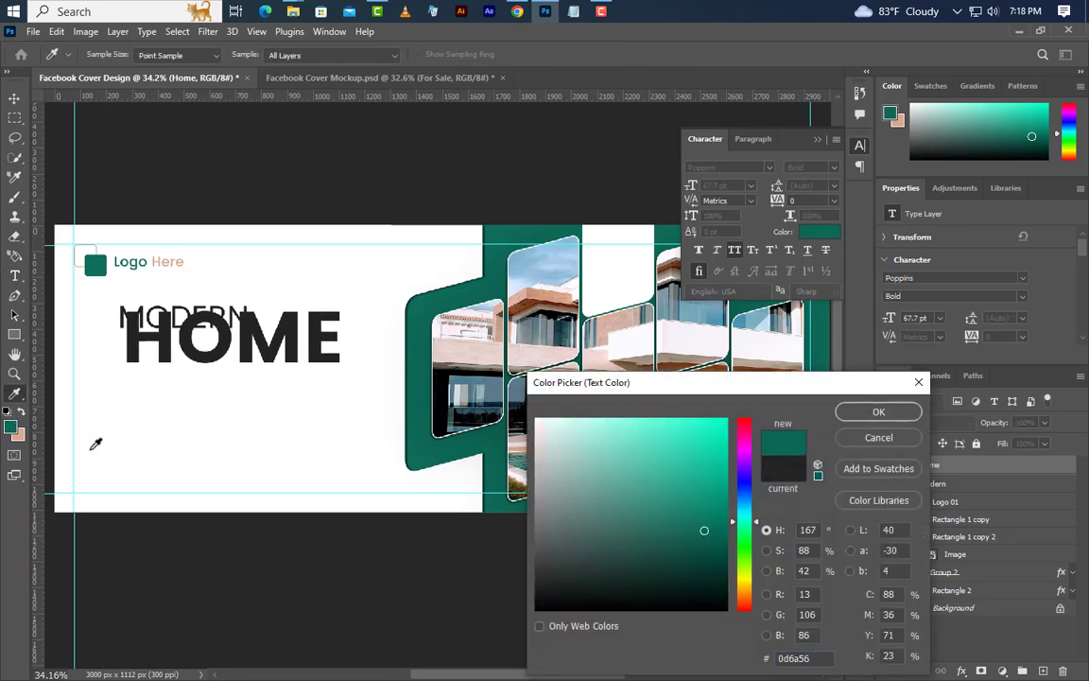
click(905, 418)
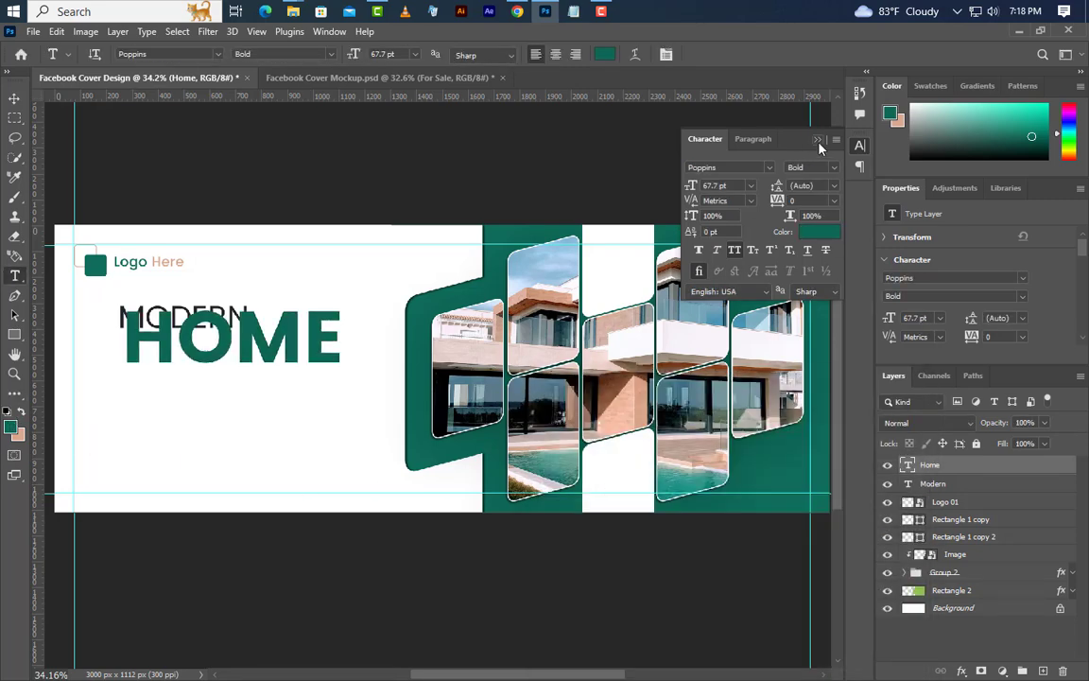
click(818, 141)
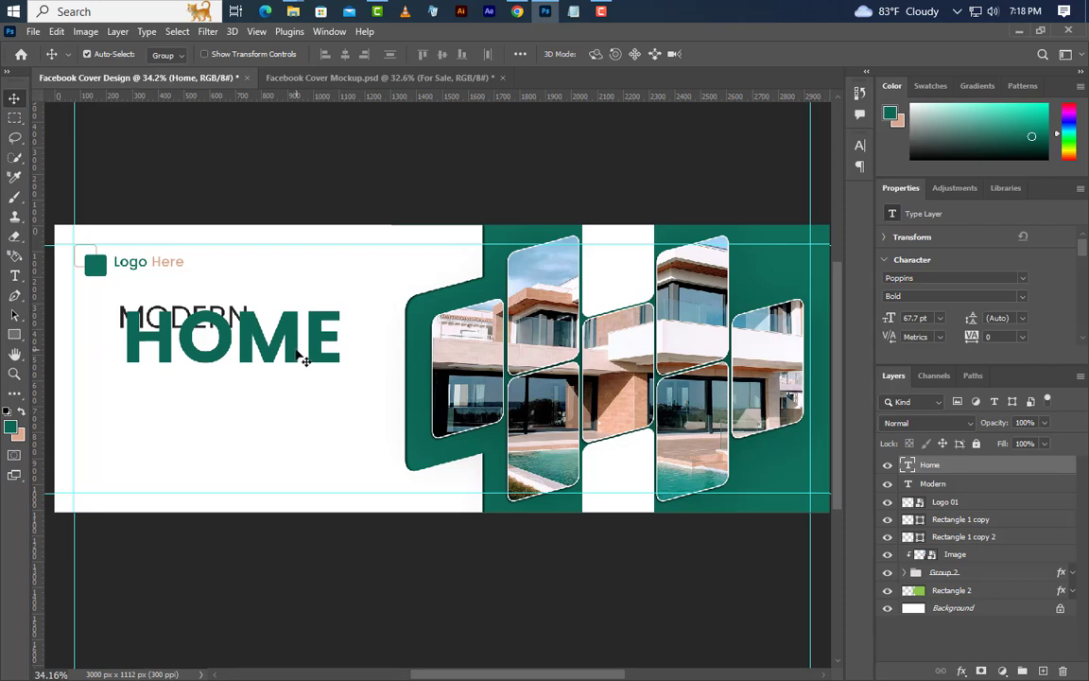
drag(293, 355, 289, 380)
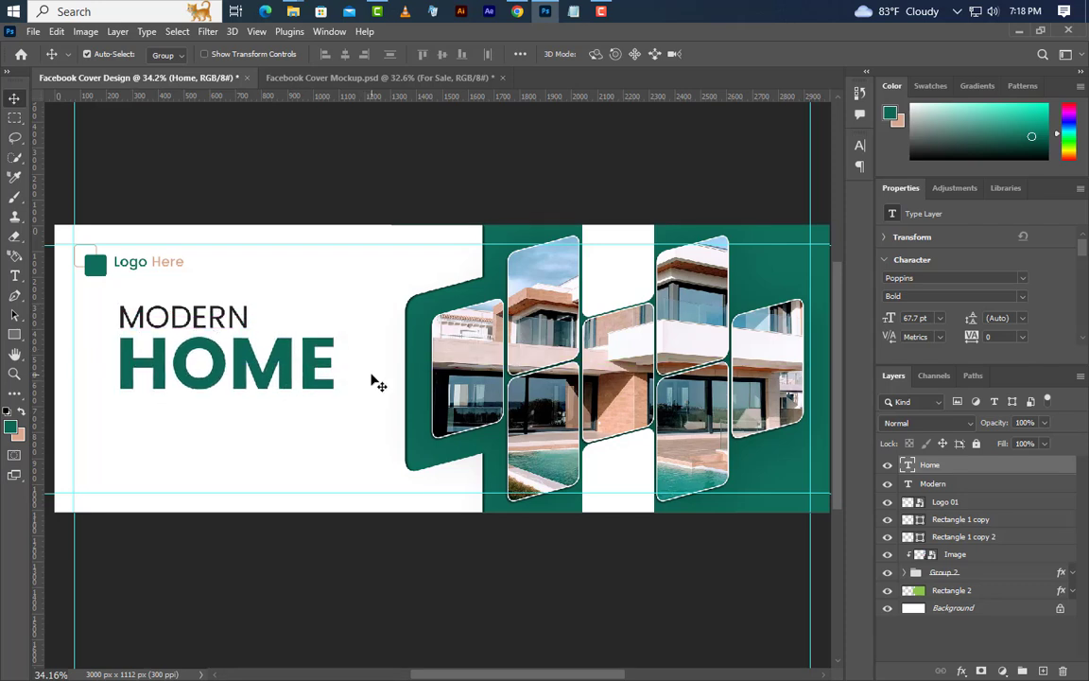
Step: Add a separate bold text line FOR SALE below HOME and set its size to 43 pt
click(14, 274)
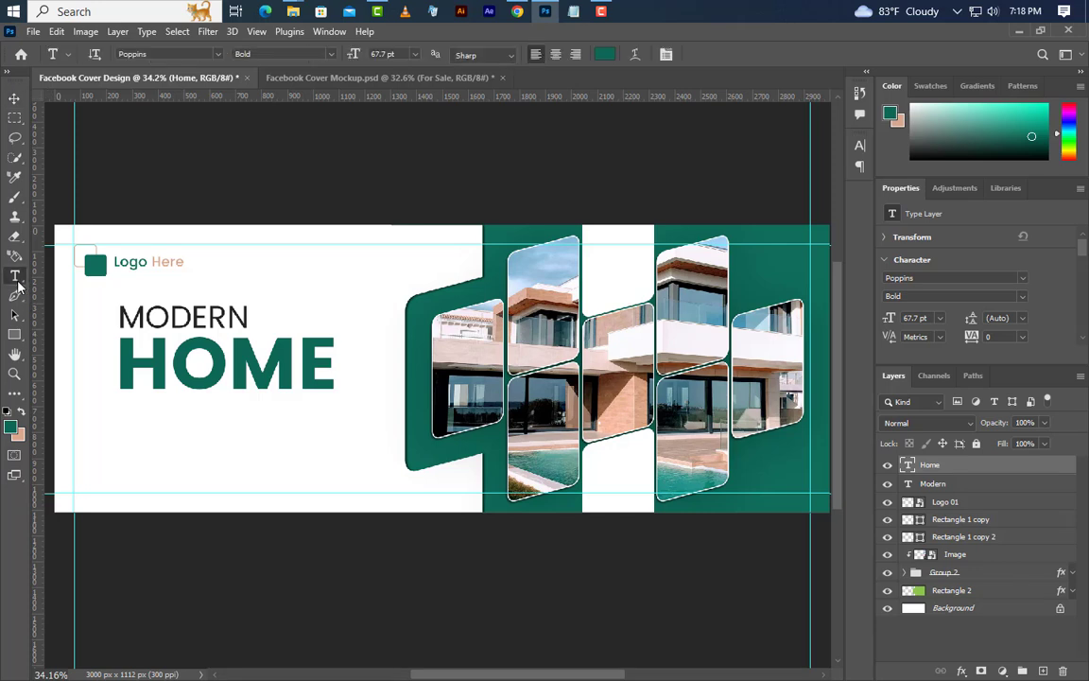
click(121, 432)
text(FO)
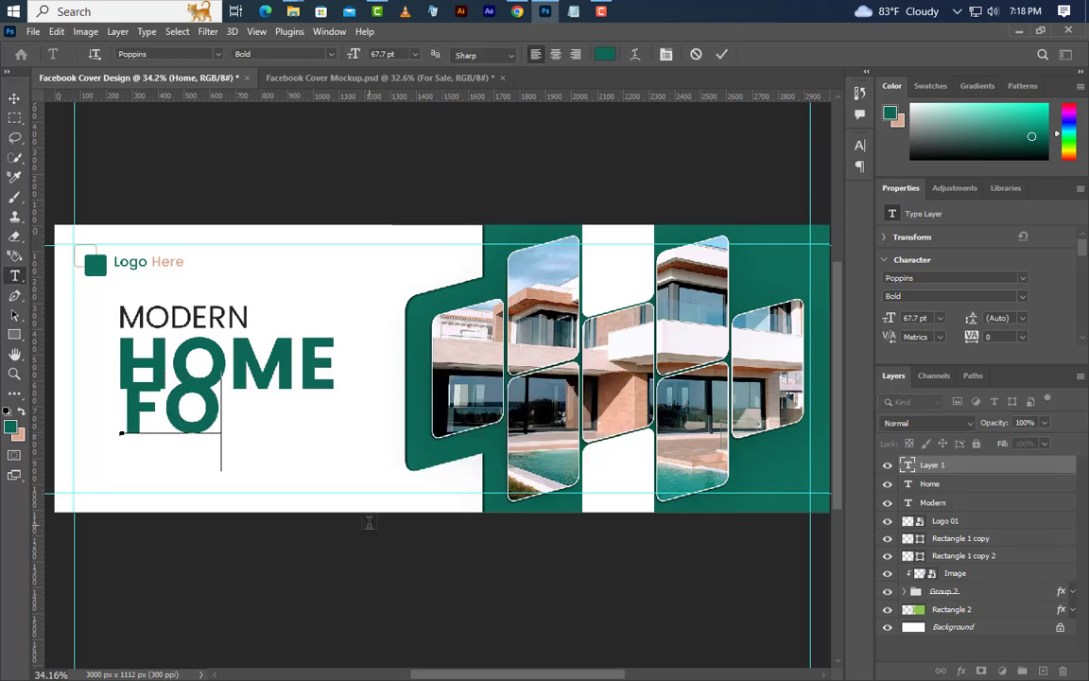
text(R SALE)
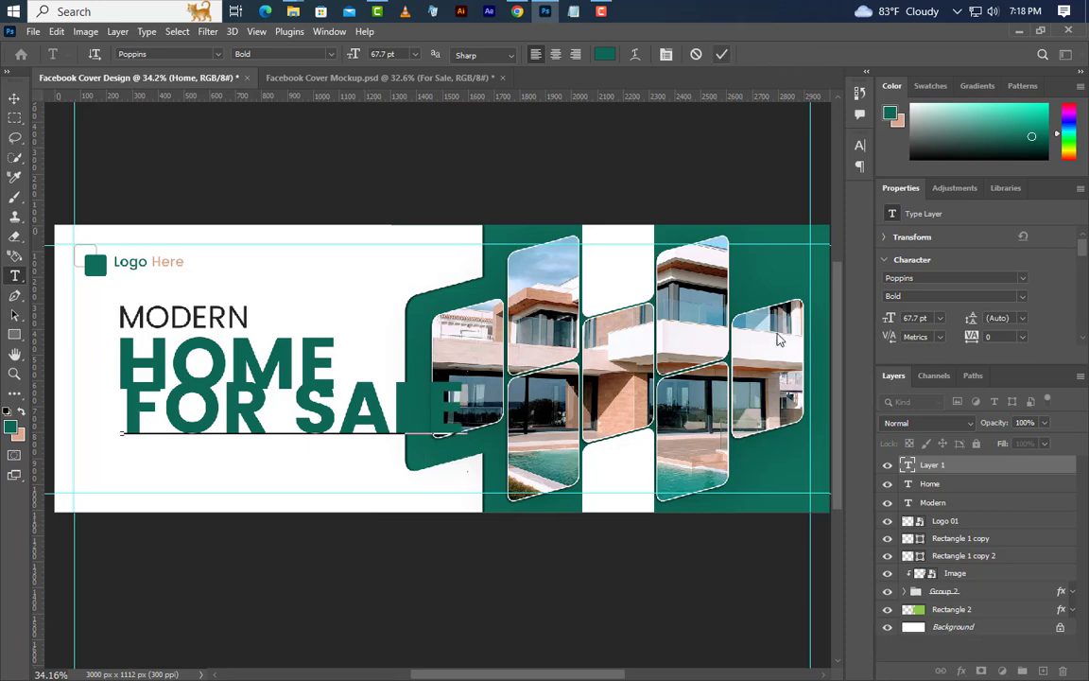
key(ctrl+Return)
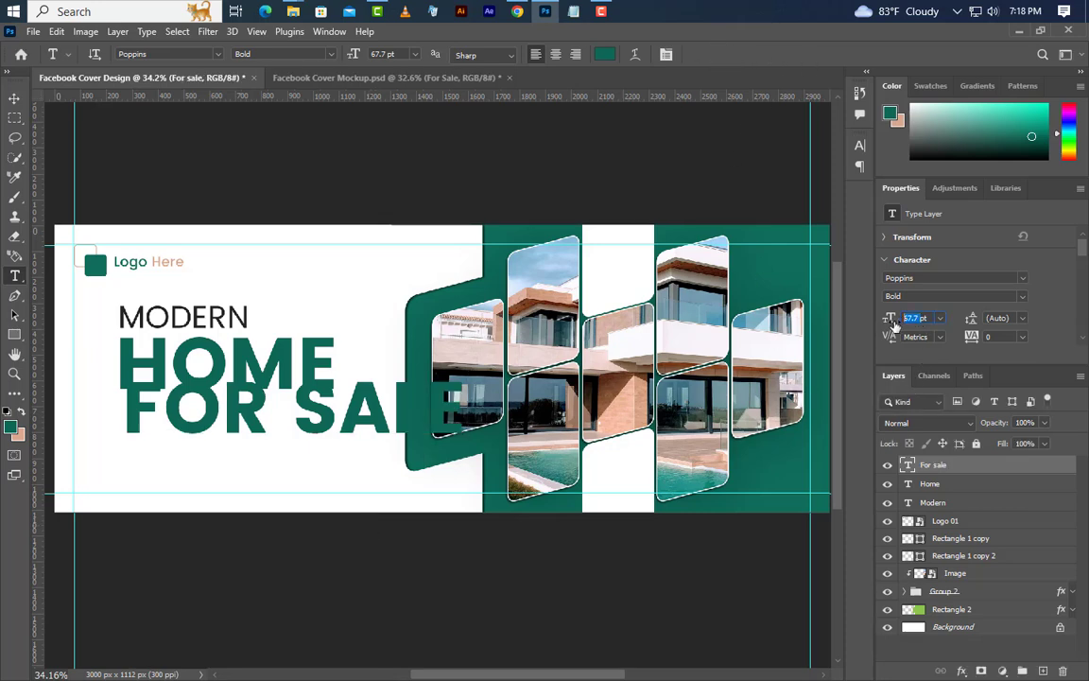
key(Return)
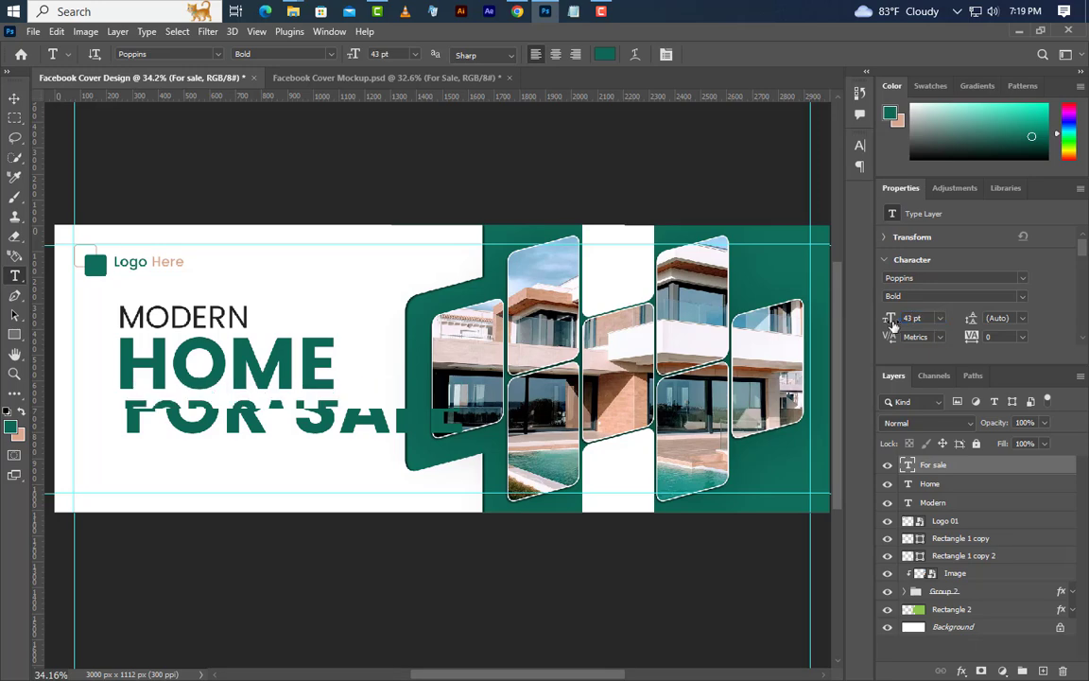
Step: Color FOR SALE with the tan (#d9aa8e) sampled from the logo's word Here and align it beneath HOME
click(859, 144)
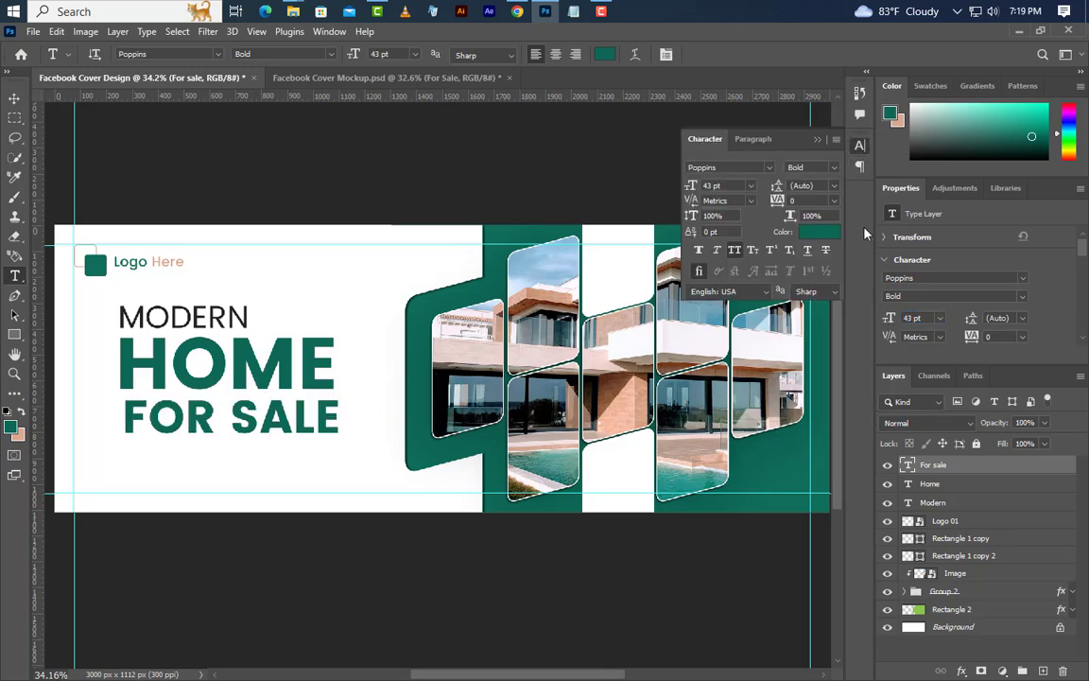
click(818, 236)
click(168, 262)
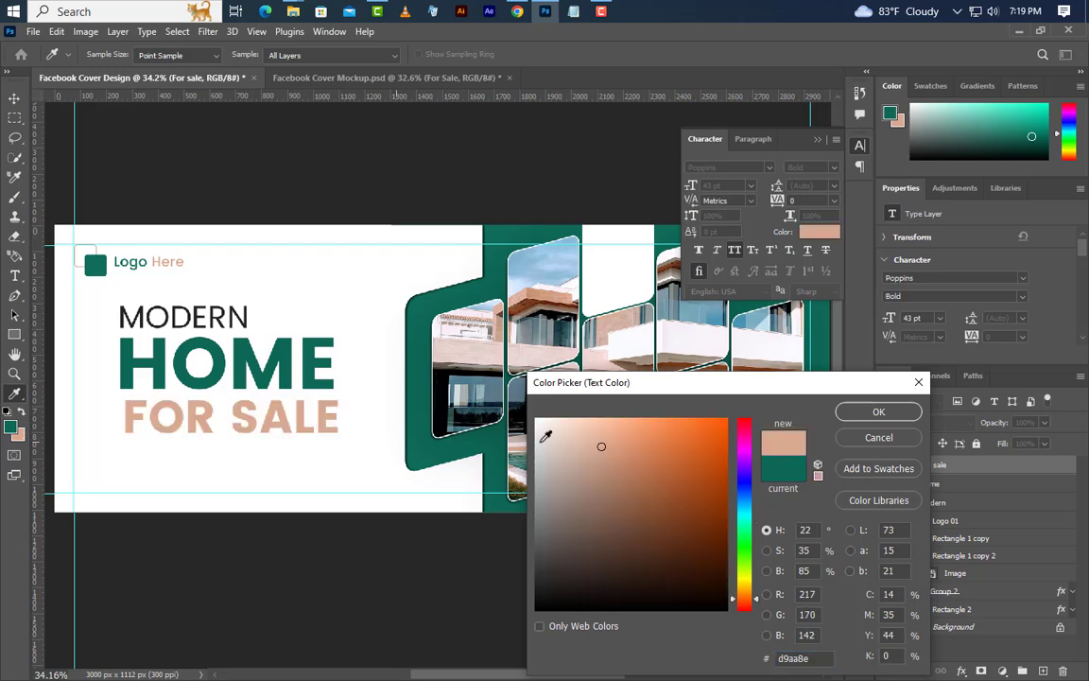
click(868, 419)
key(v)
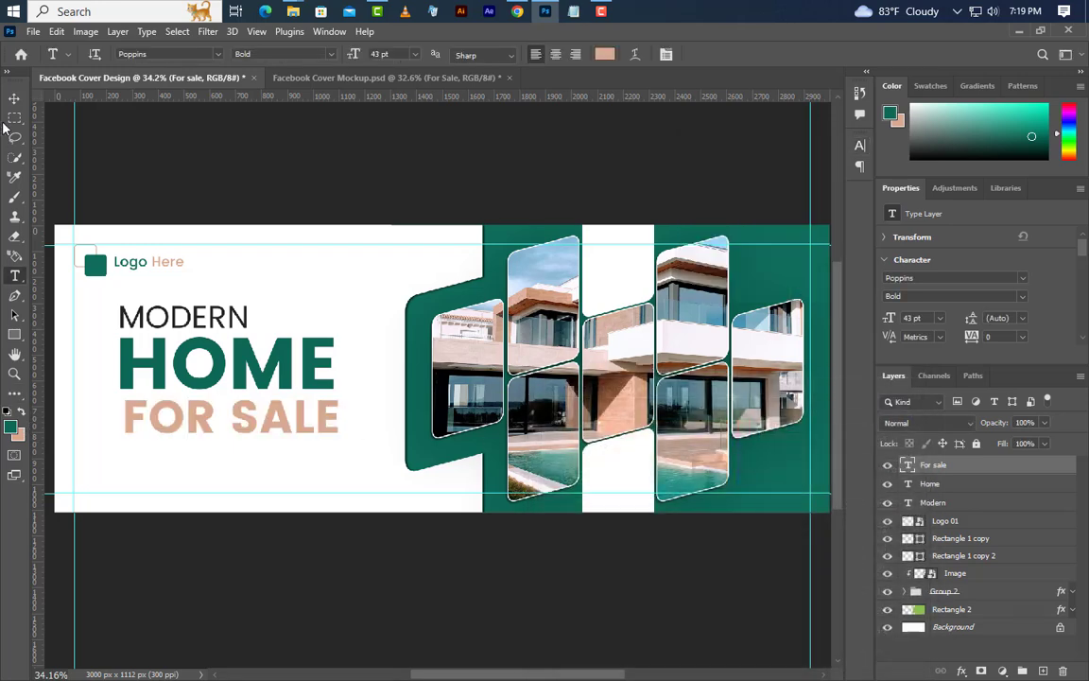
drag(213, 437, 201, 430)
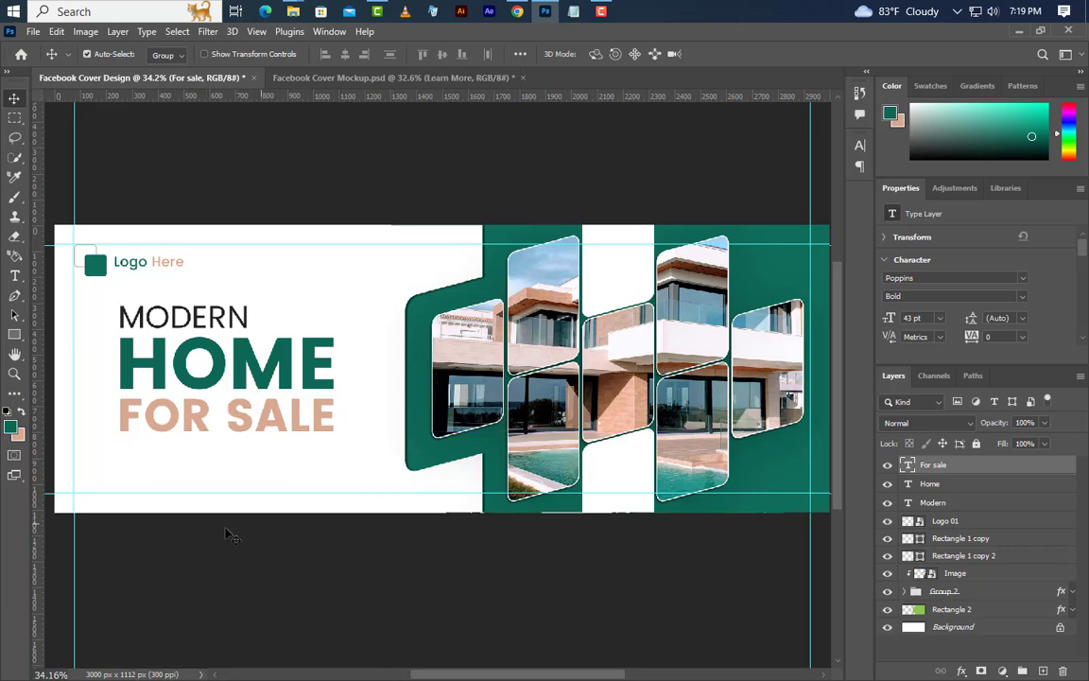
Step: Draw a dark green rectangle below FOR SALE, starting at the cover's left guide, and size it to 300 × 95 px
click(14, 333)
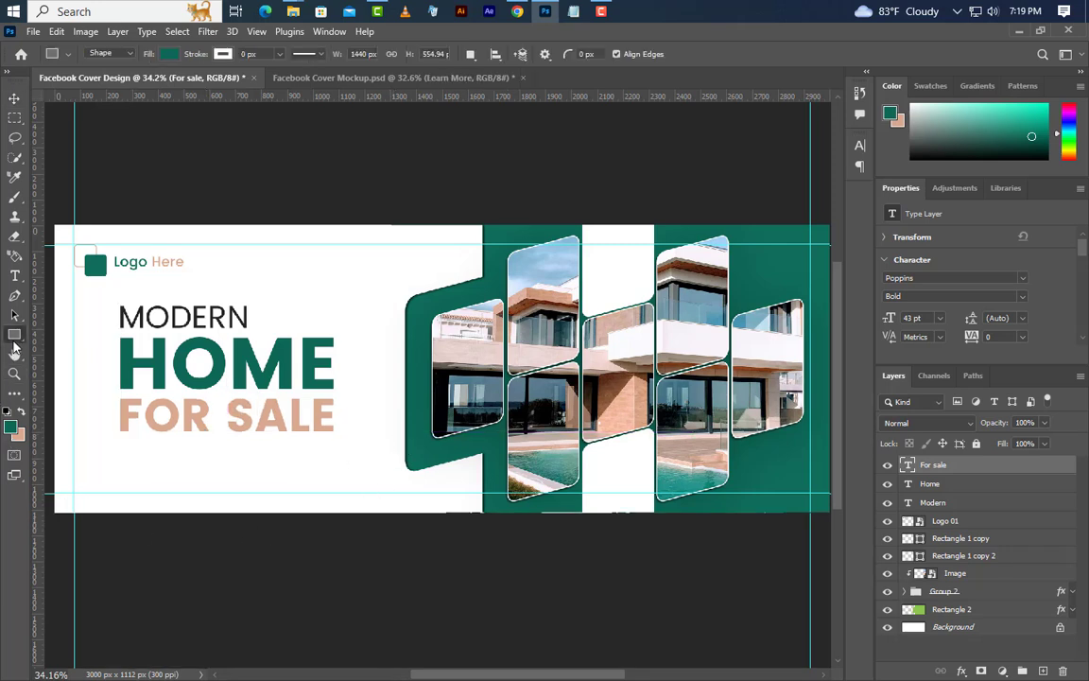
right_click(14, 334)
click(59, 337)
drag(73, 442, 156, 467)
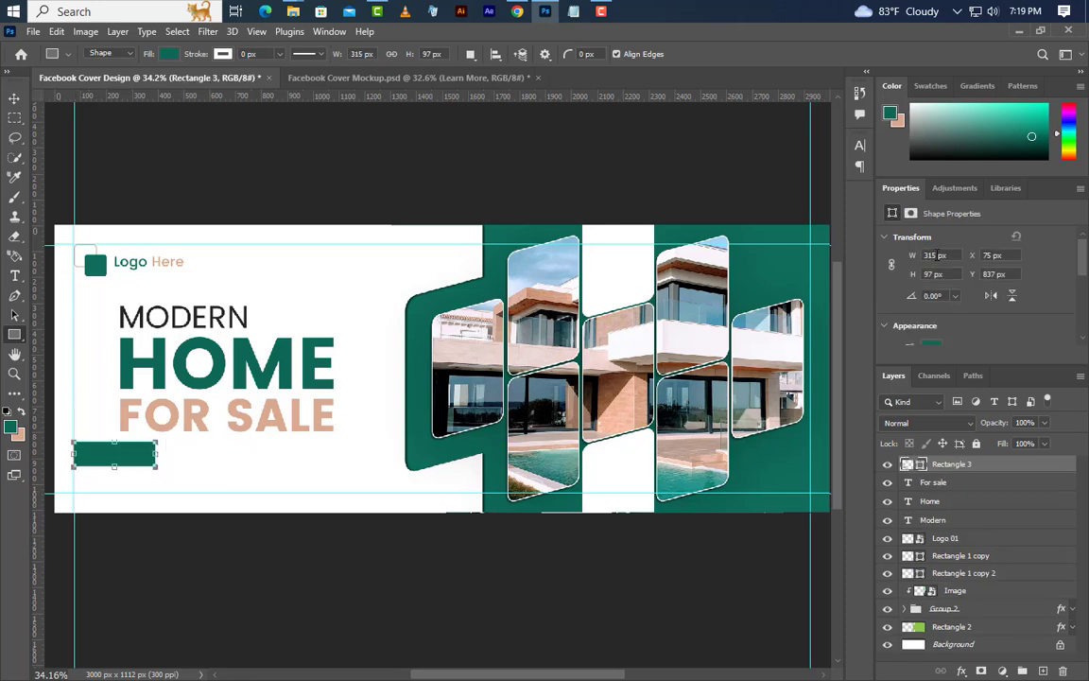
text(300)
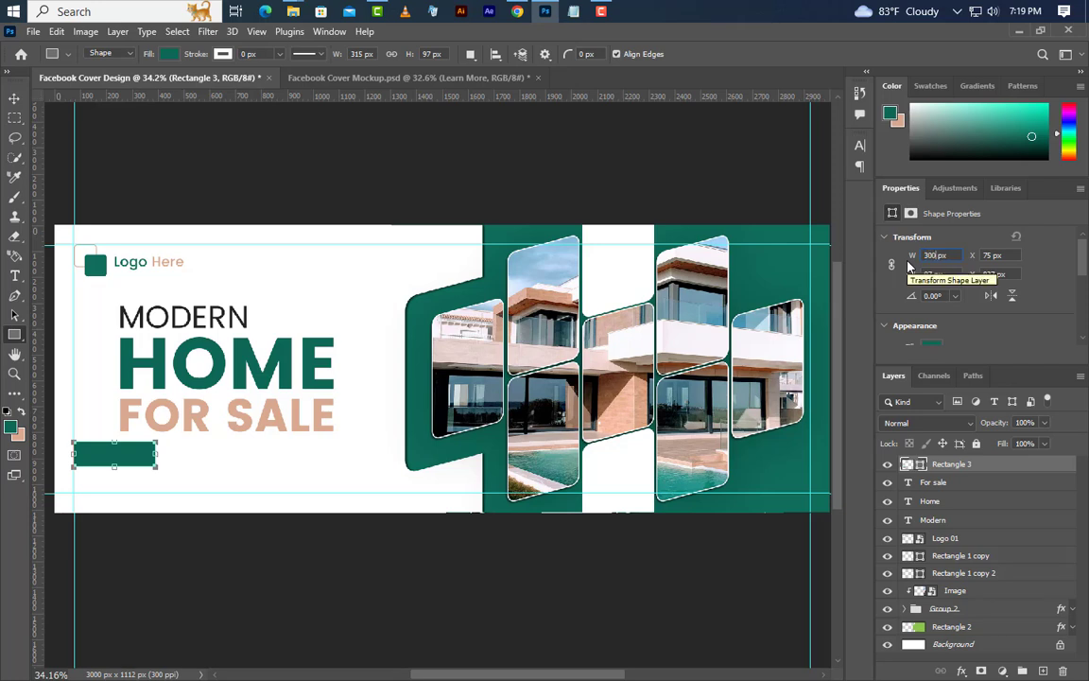
key(Return)
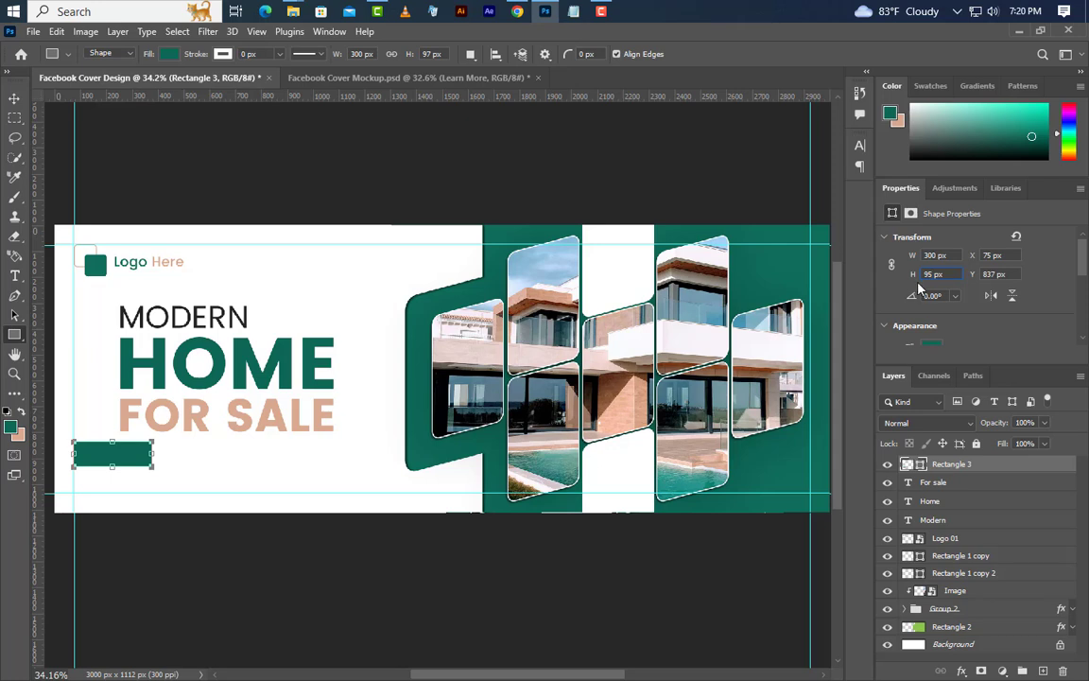
key(Return)
Step: Round all four corners of the small green rectangle with a 47.5 px radius
scroll(981, 310, down, 5)
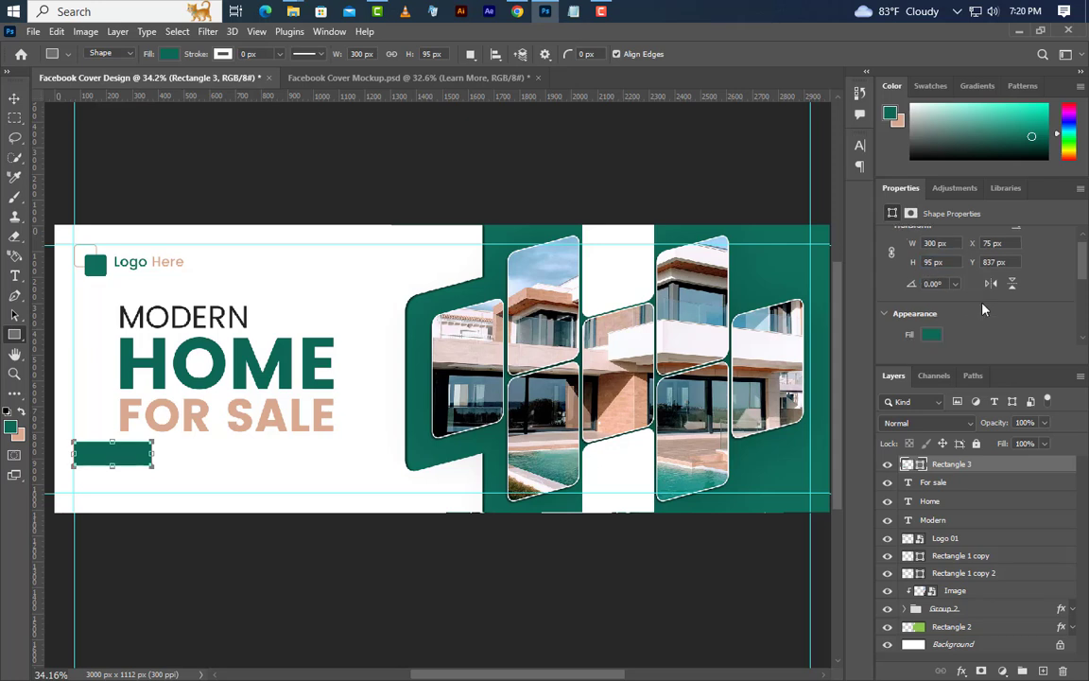
scroll(982, 313, down, 1)
click(934, 307)
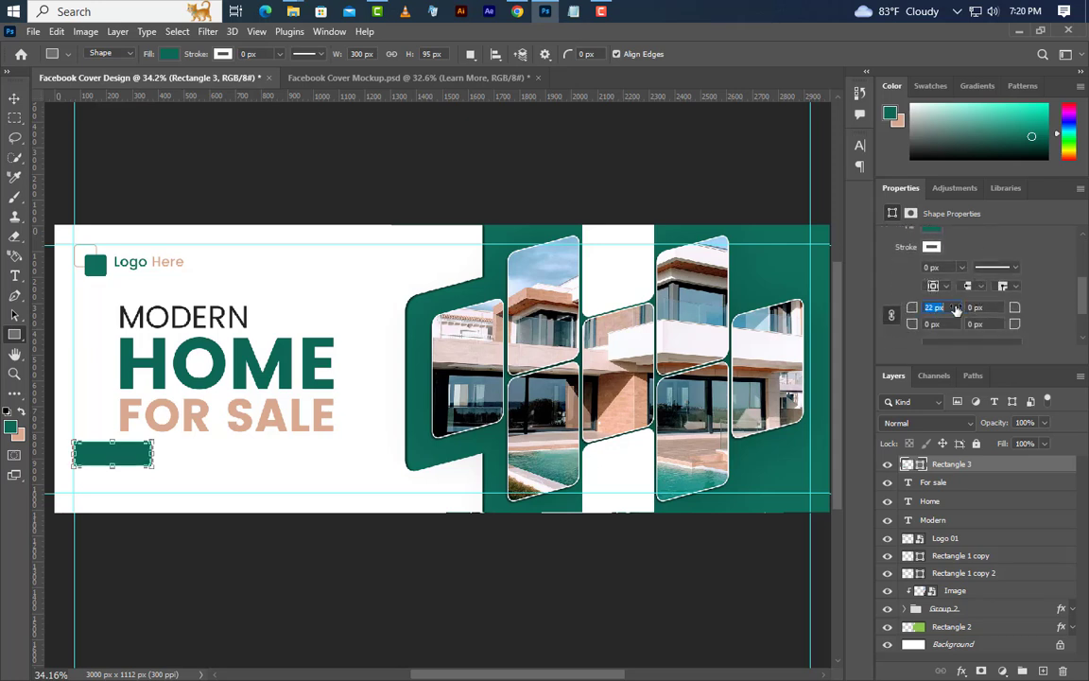
text(47.5)
key(Return)
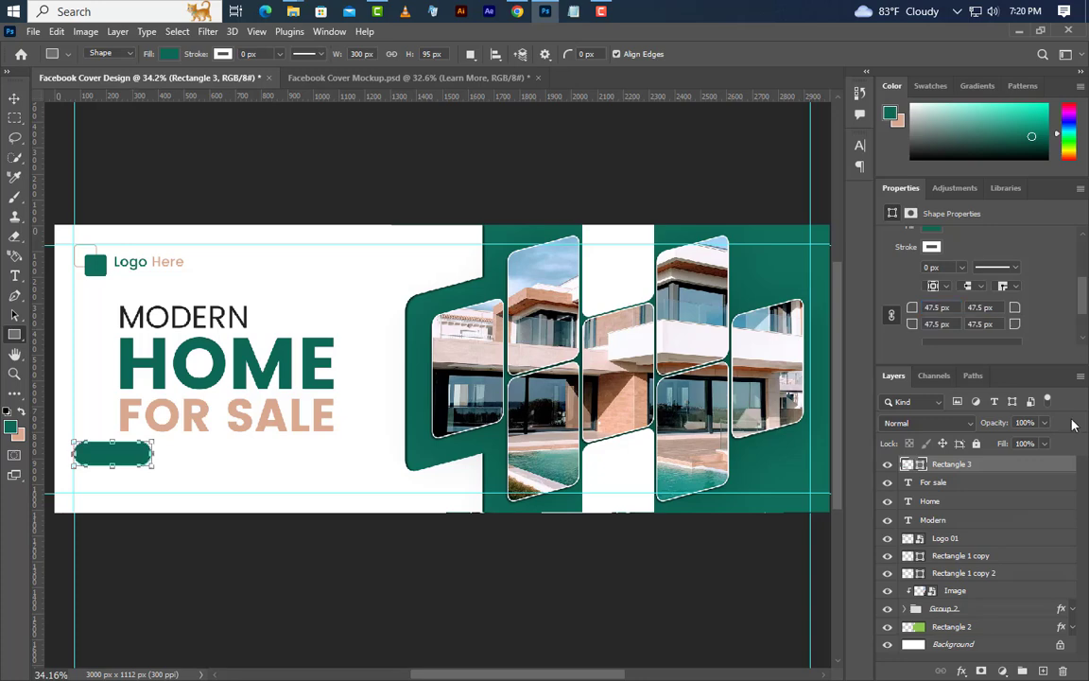
Step: Recolor the rounded button with the green sampled from the cover's green panel (#0e6d58) and nudge it slightly down
double_click(920, 464)
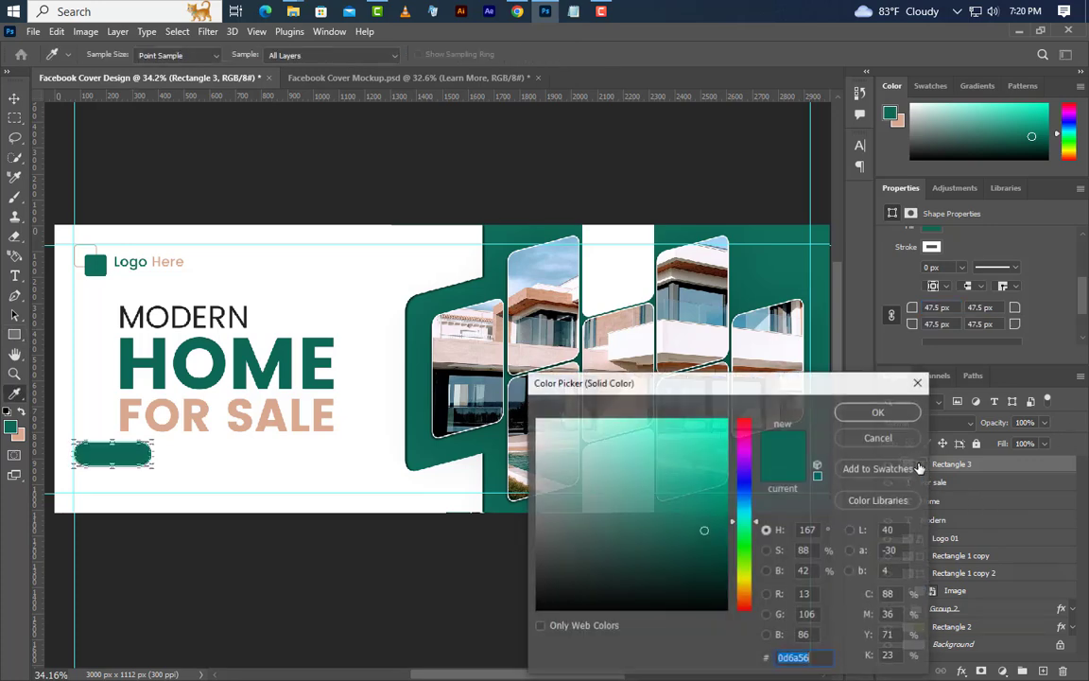
click(506, 226)
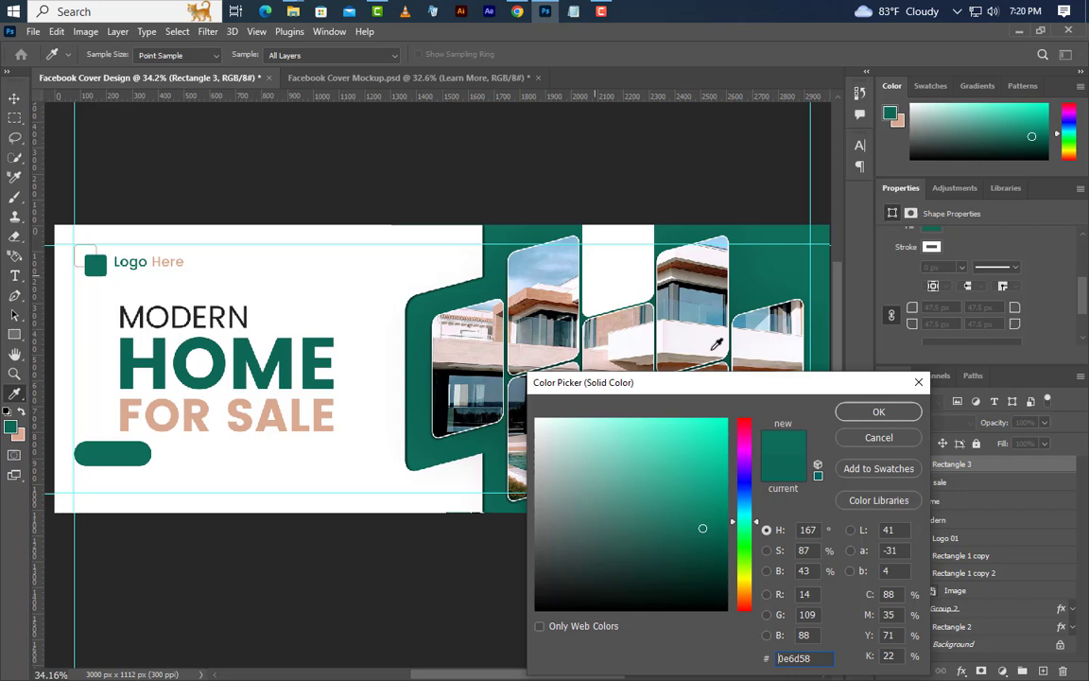
click(878, 412)
click(14, 98)
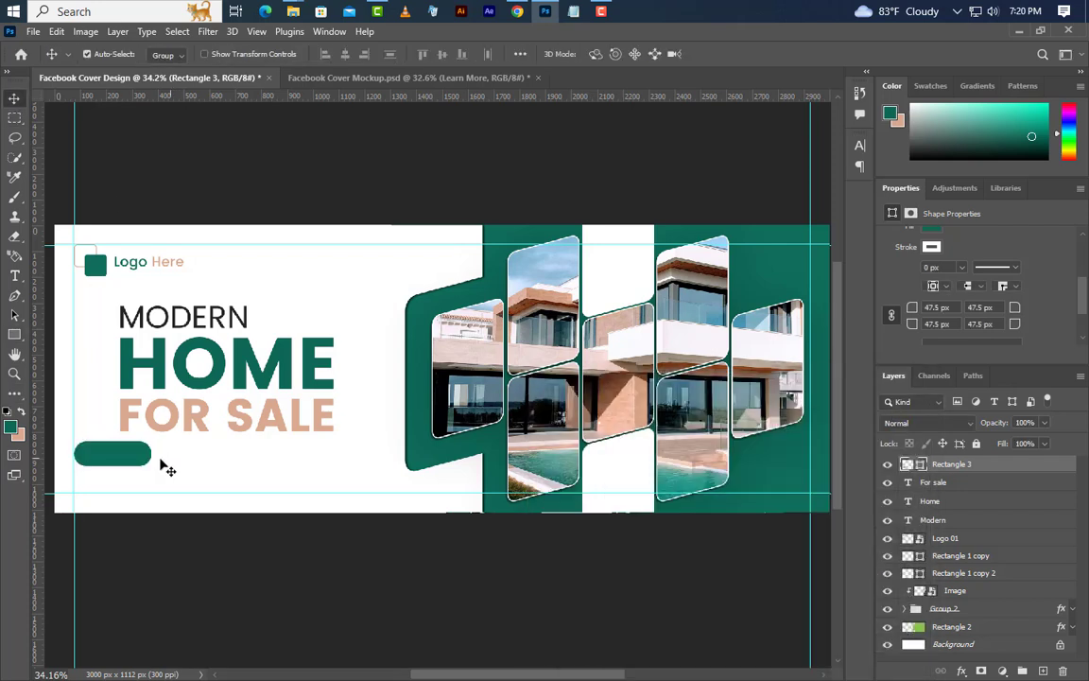
key(shift+Down)
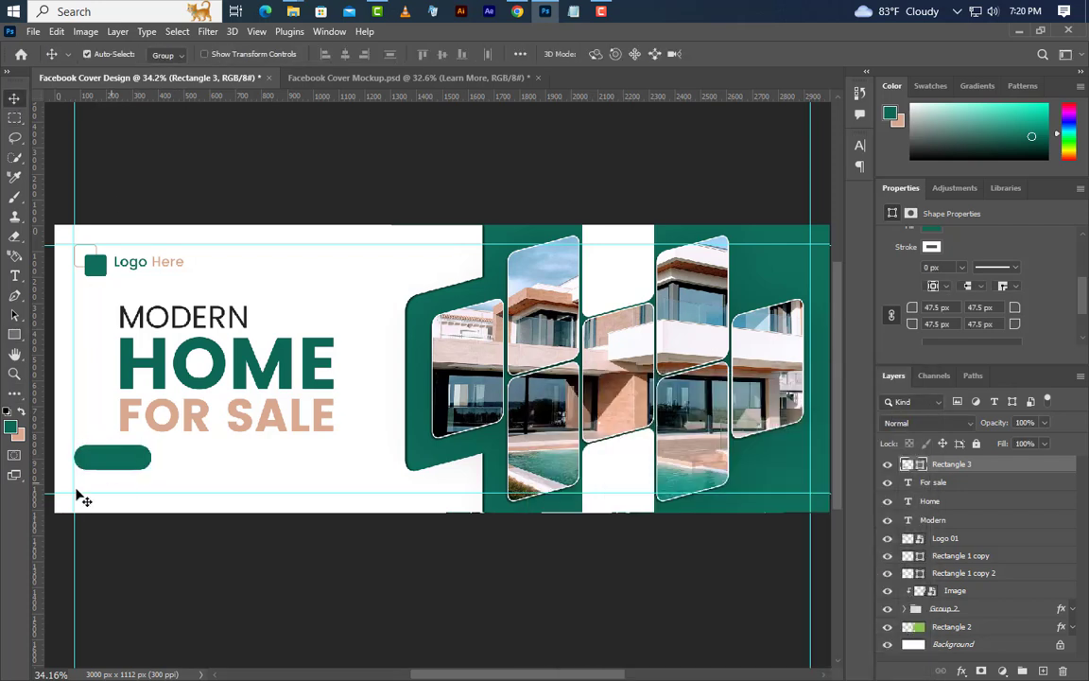
Step: Add a new text line reading LEARN MORE, starting on the rounded green button
click(14, 275)
click(1043, 671)
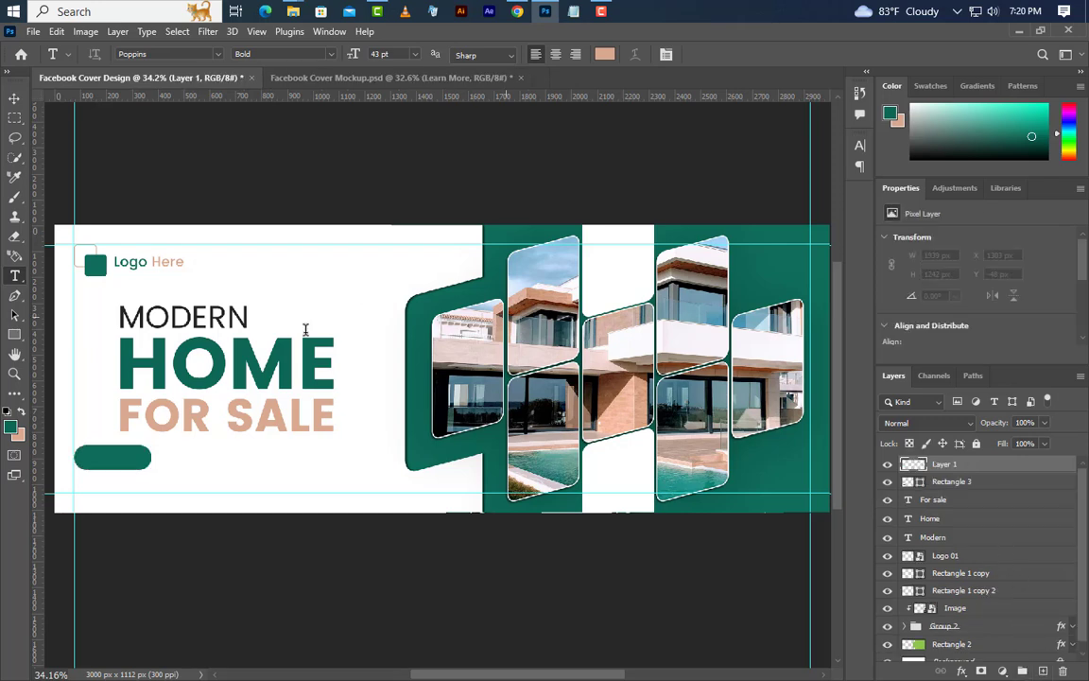
click(83, 461)
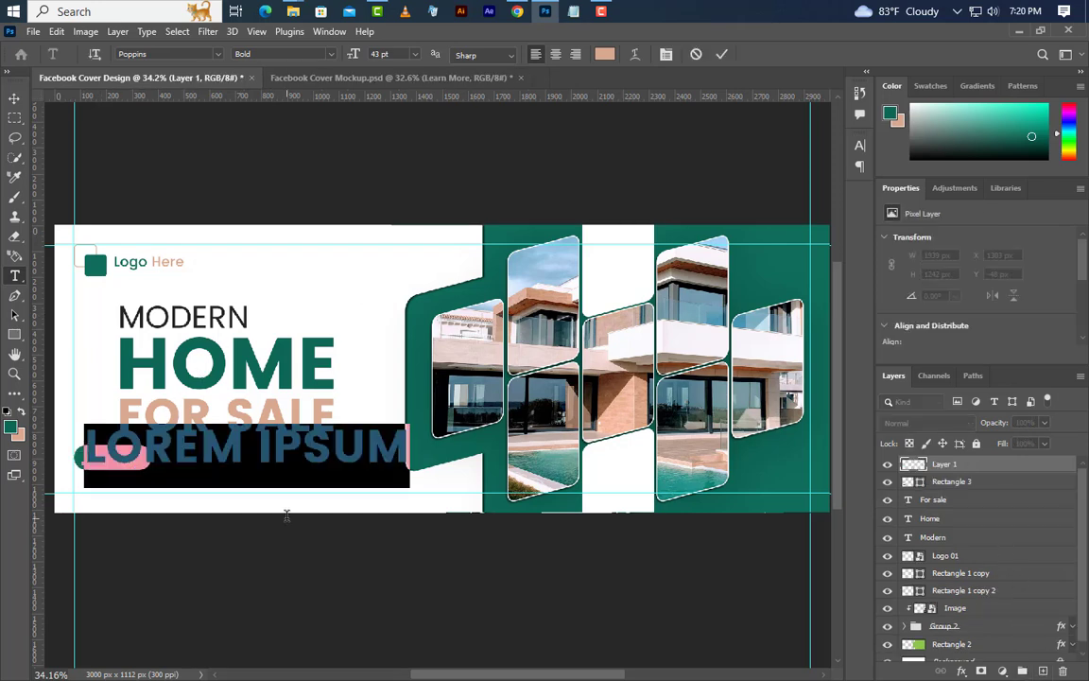
text(LE)
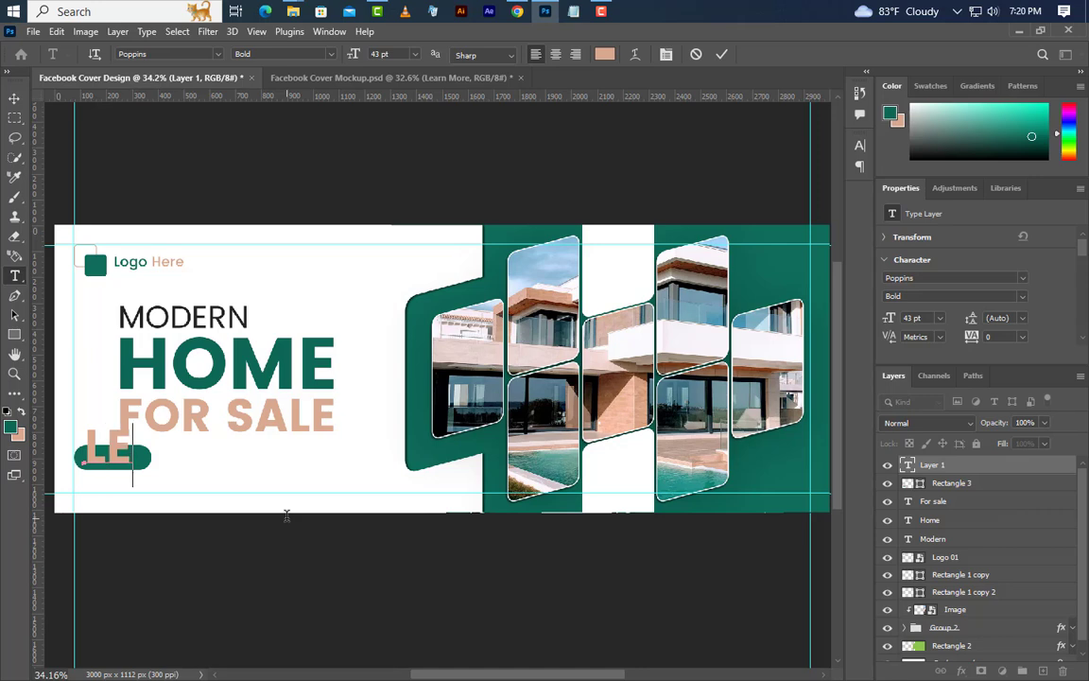
text(ARN MORE)
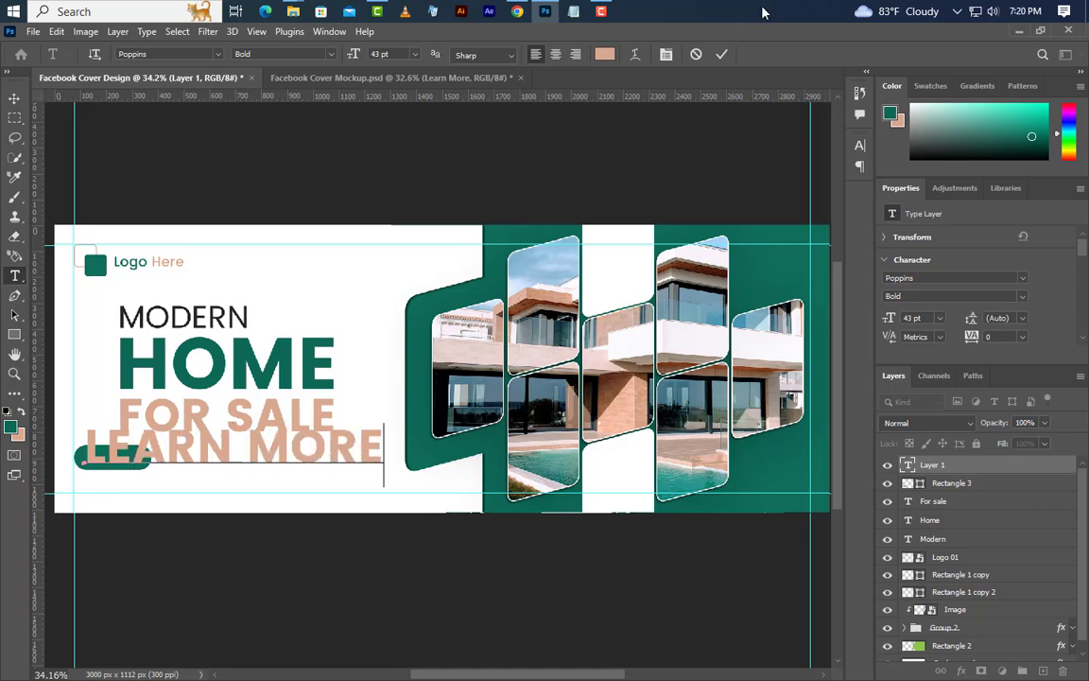
click(721, 54)
Step: Turn off All Caps for the Learn More text and set it to Poppins SemiBold at 10 pt
click(859, 148)
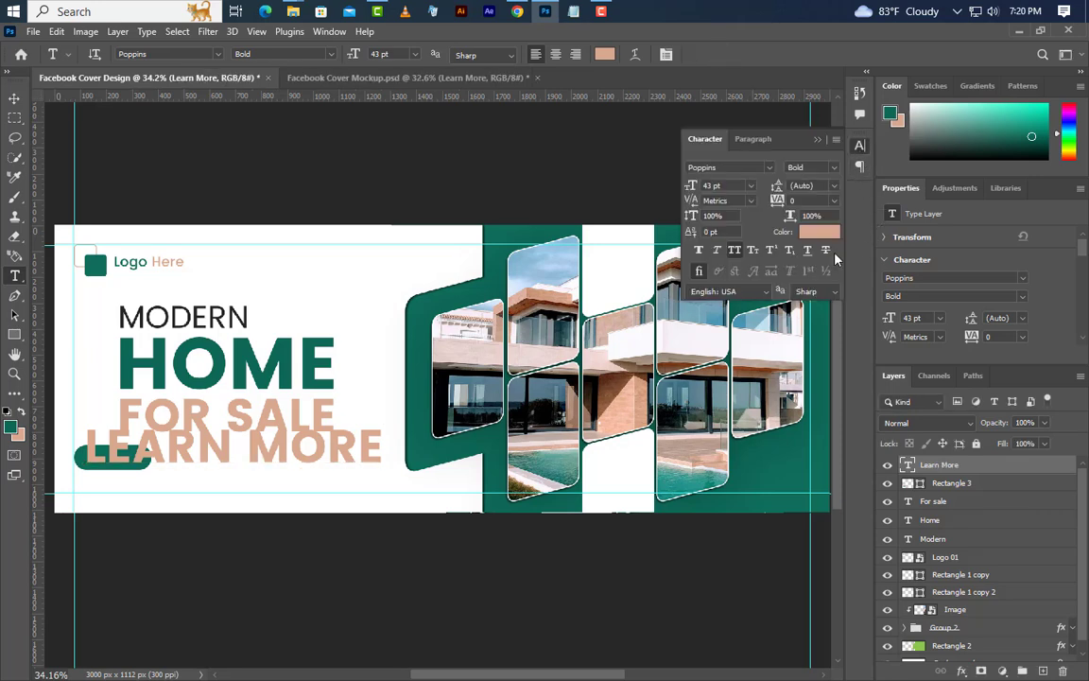
click(735, 250)
click(813, 167)
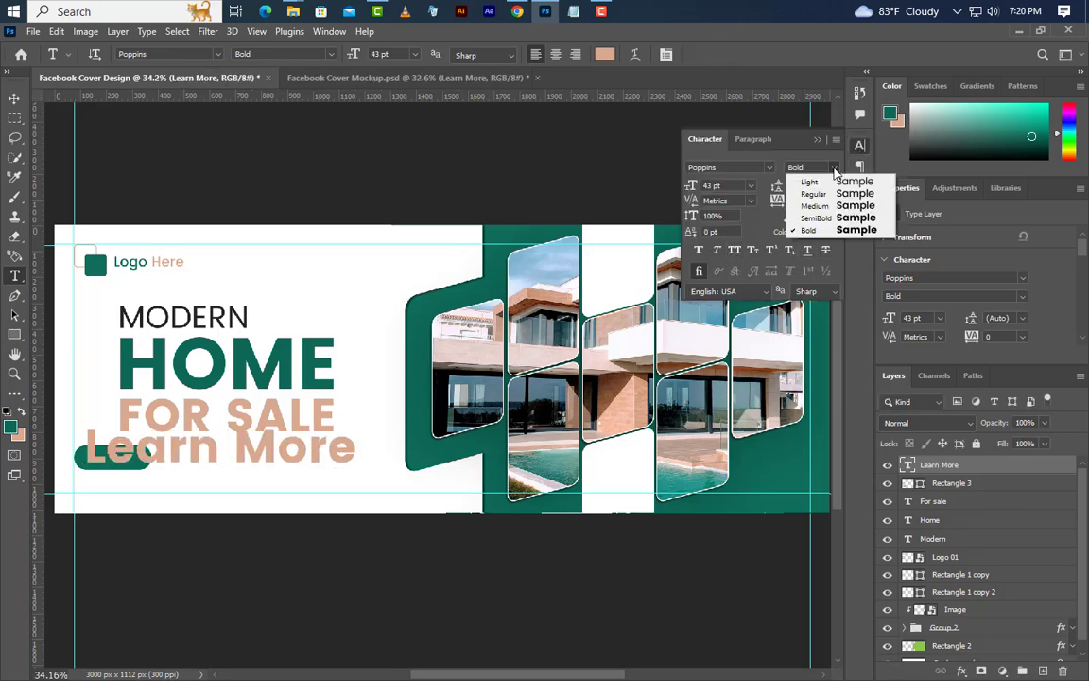
click(815, 219)
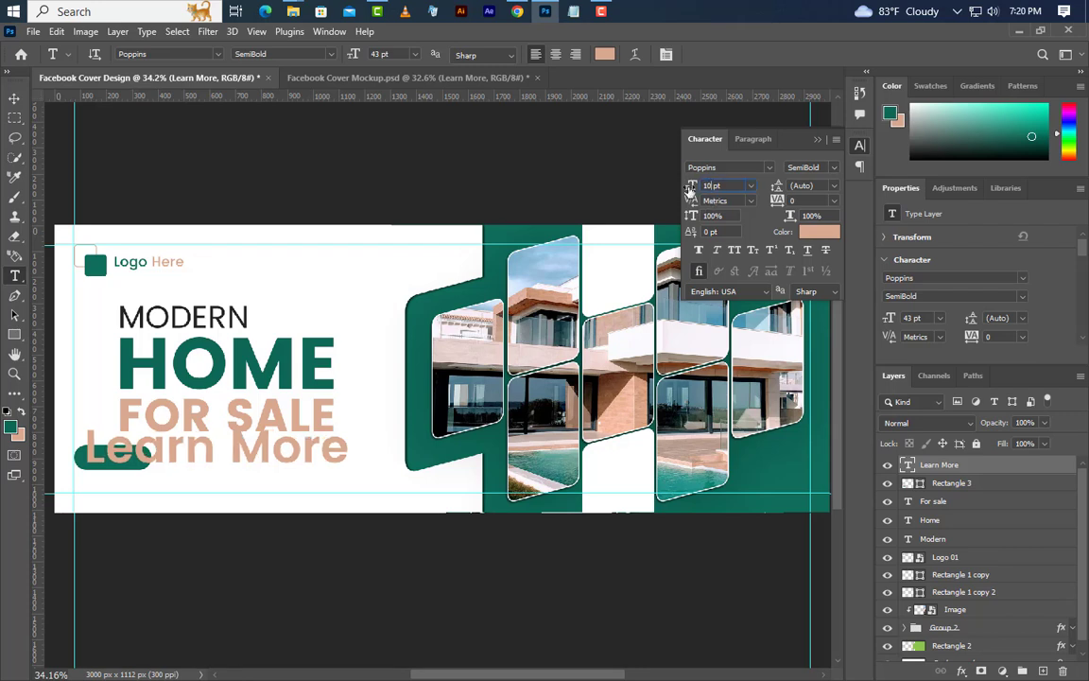
key(Return)
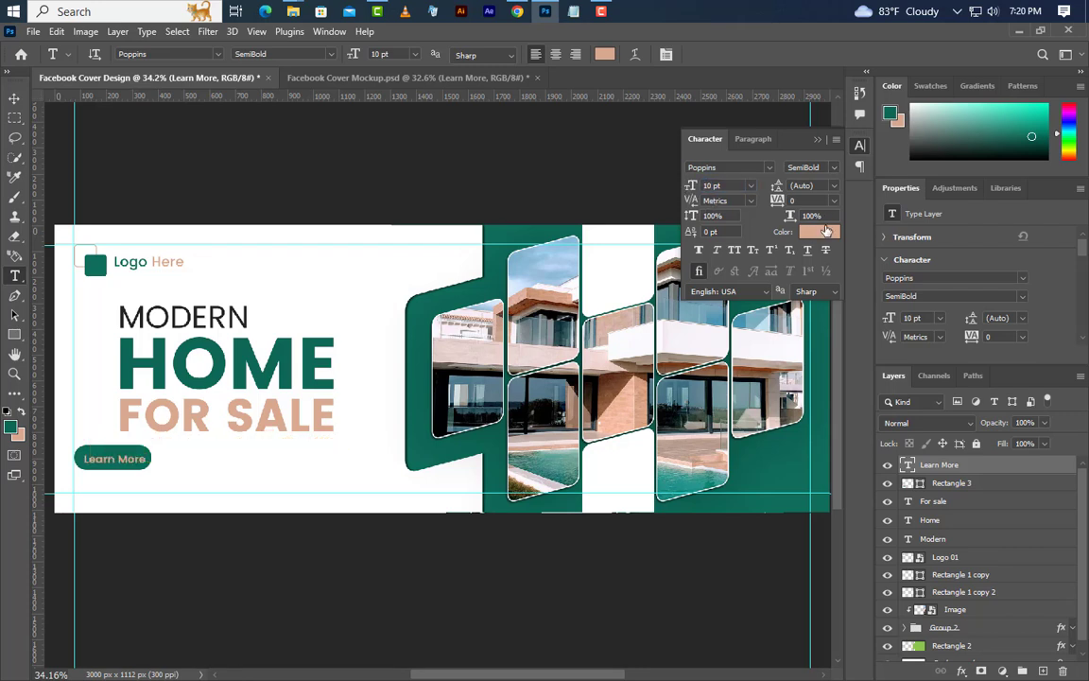
Step: Color the Learn More text white (#ffffff)
click(825, 230)
text(ffffff)
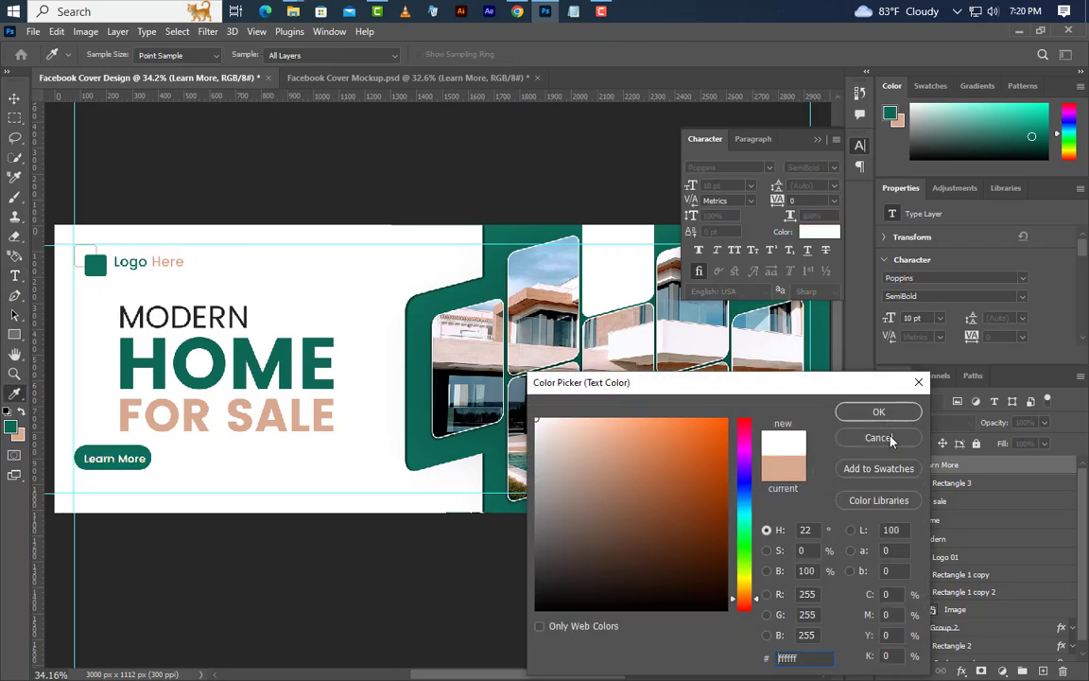
click(861, 412)
click(819, 139)
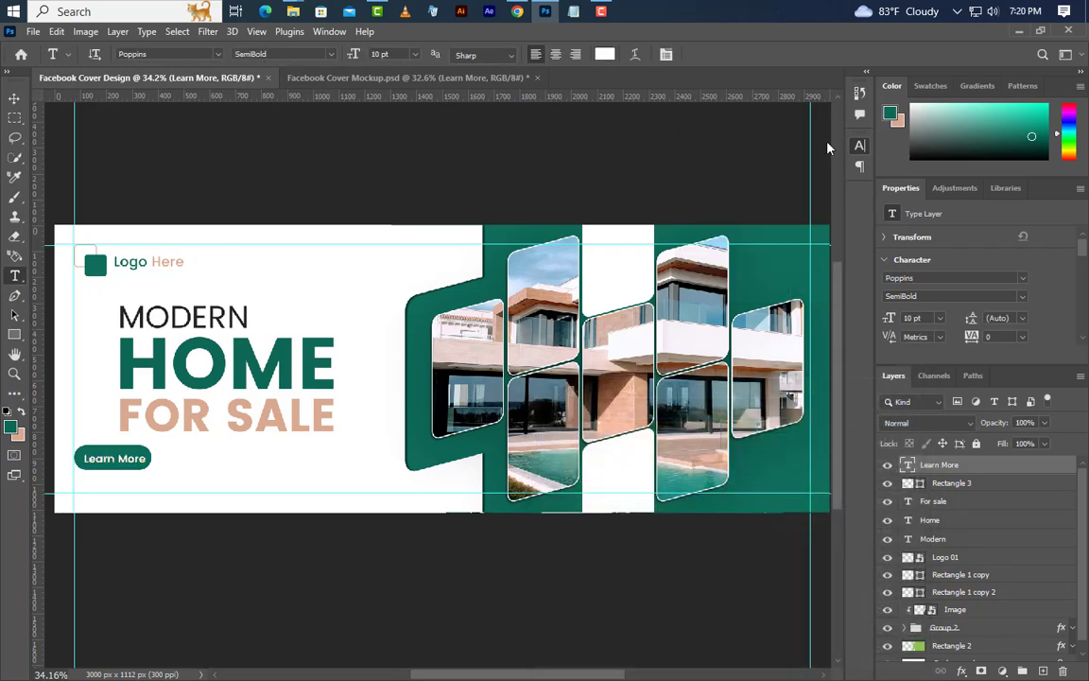
Step: Center the Learn More text within the green button using the button's outline as a selection, then deselect
ctrl+click(920, 483)
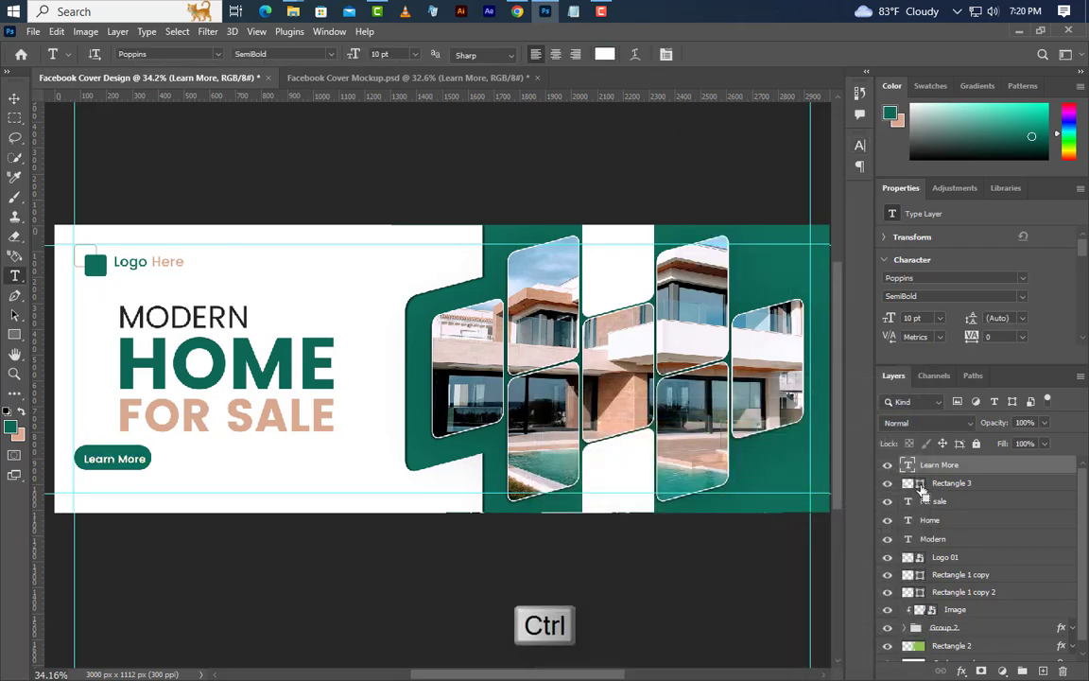
click(14, 98)
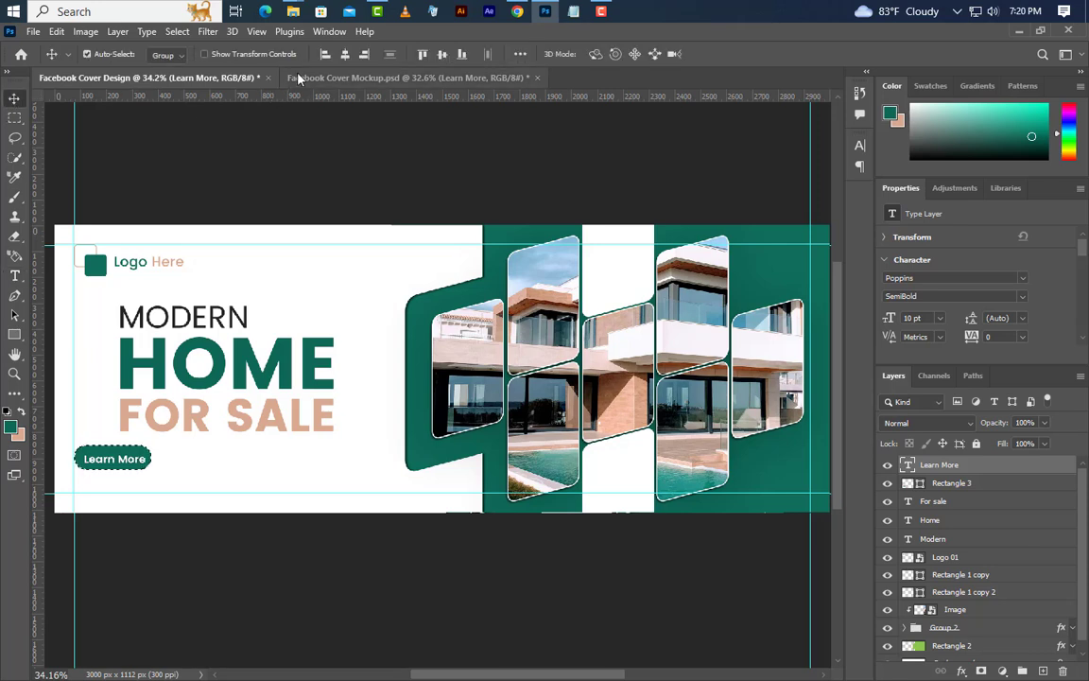
click(441, 55)
click(178, 31)
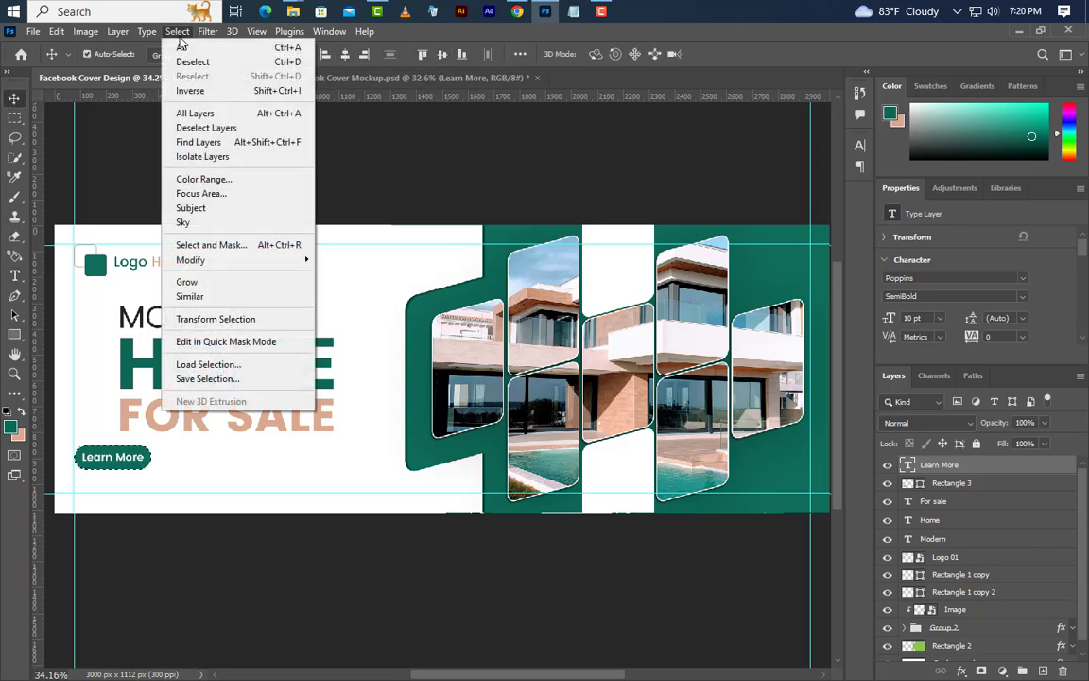
click(189, 66)
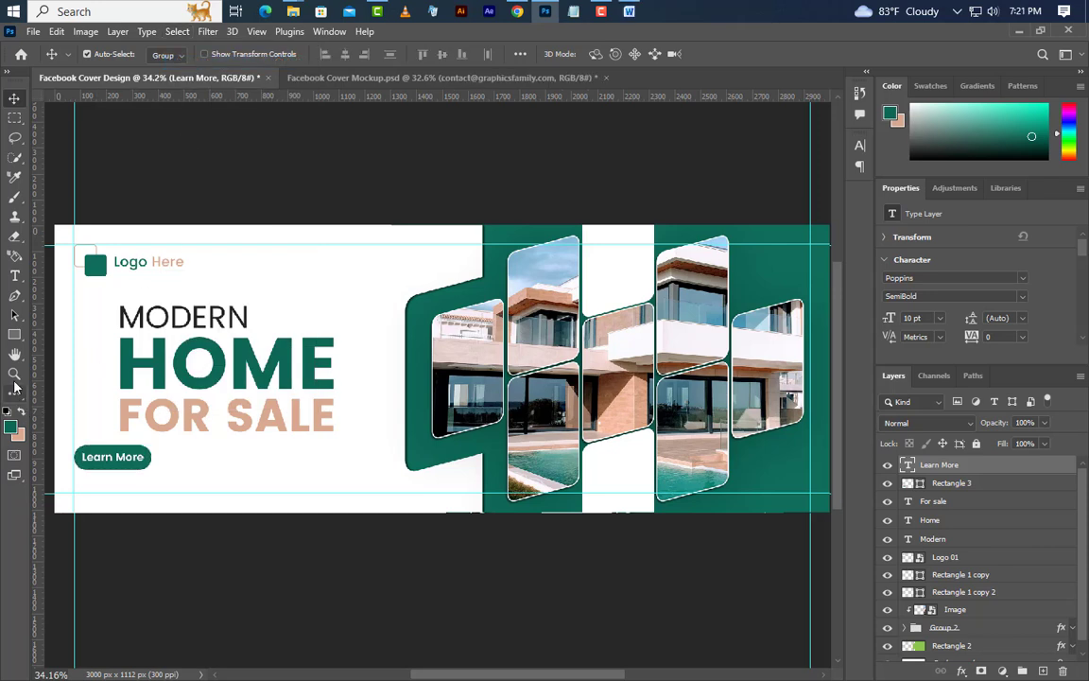
click(14, 275)
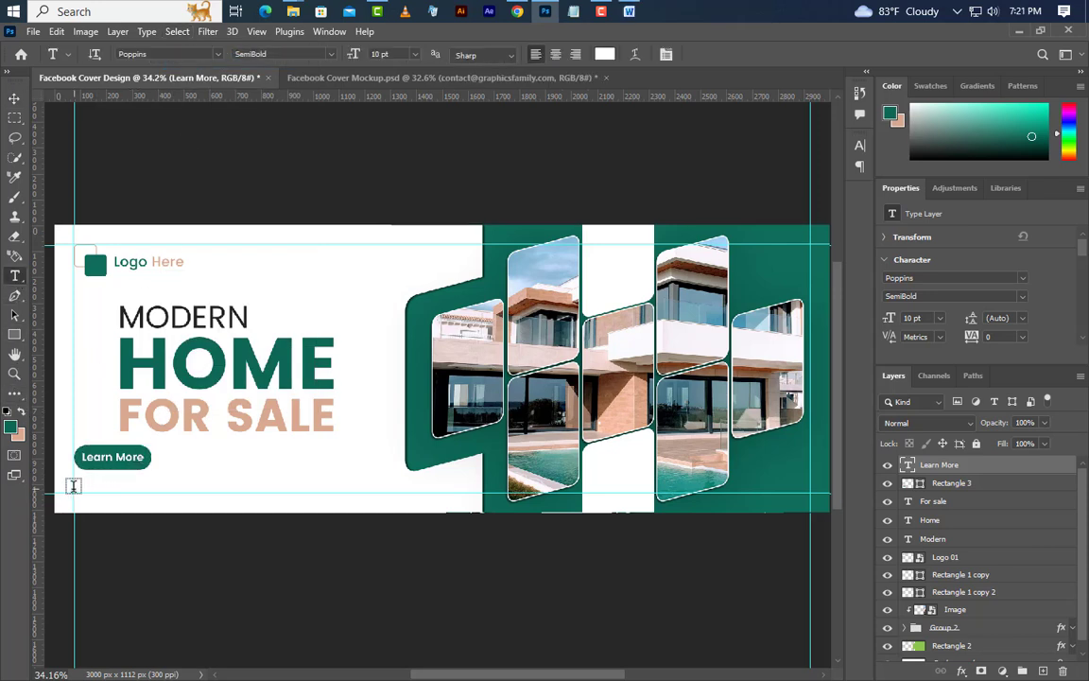
drag(72, 481, 147, 494)
text(www)
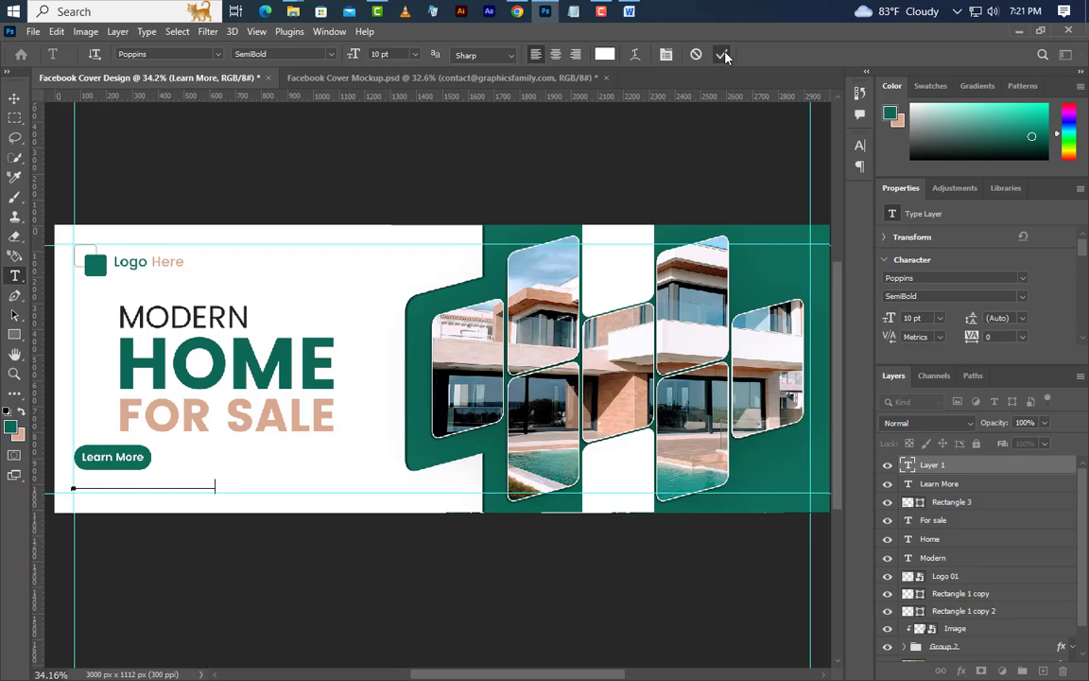
click(722, 55)
Step: Format the website address in near-black (RGB 0, 0, 12), Poppins Regular, at 11 pt
click(859, 145)
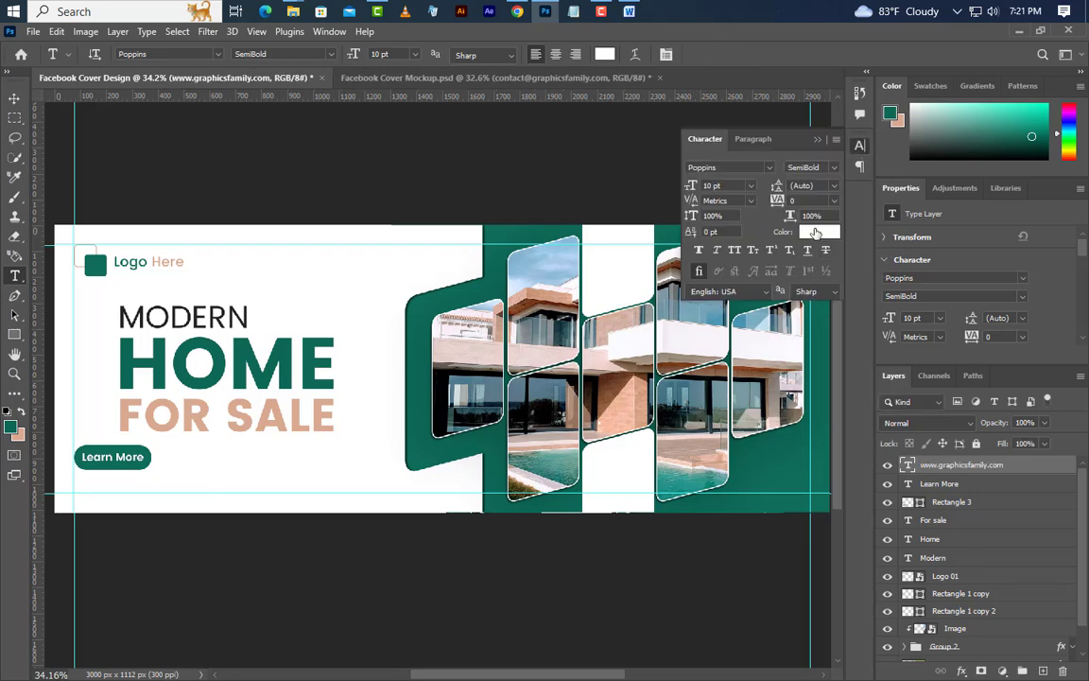
click(815, 232)
text(contact@)
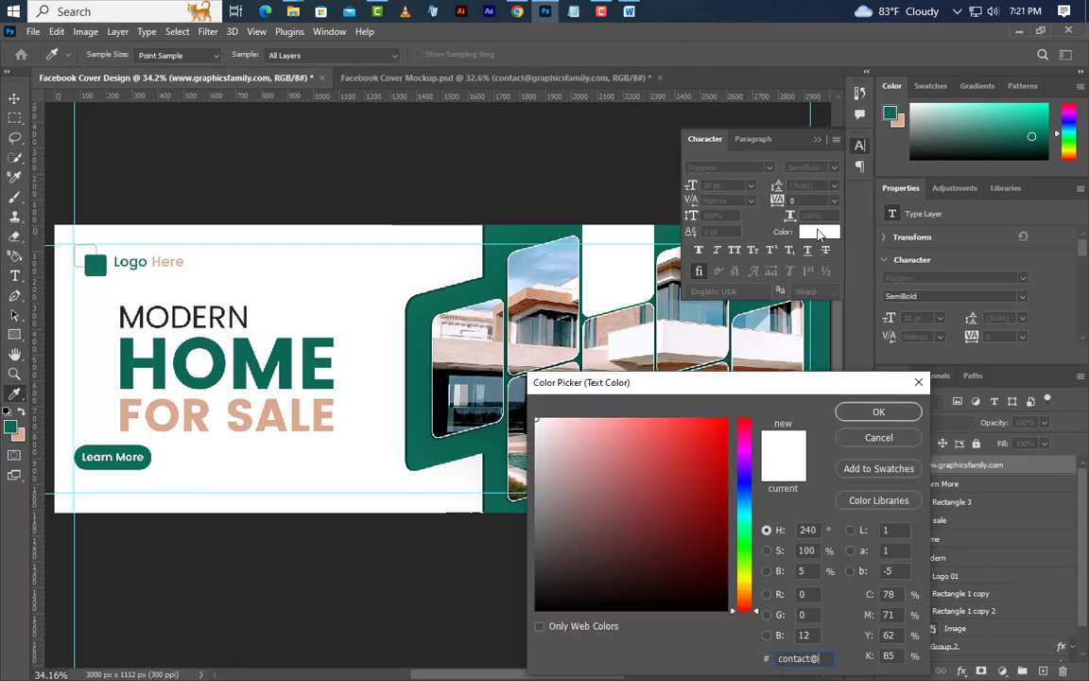
click(878, 411)
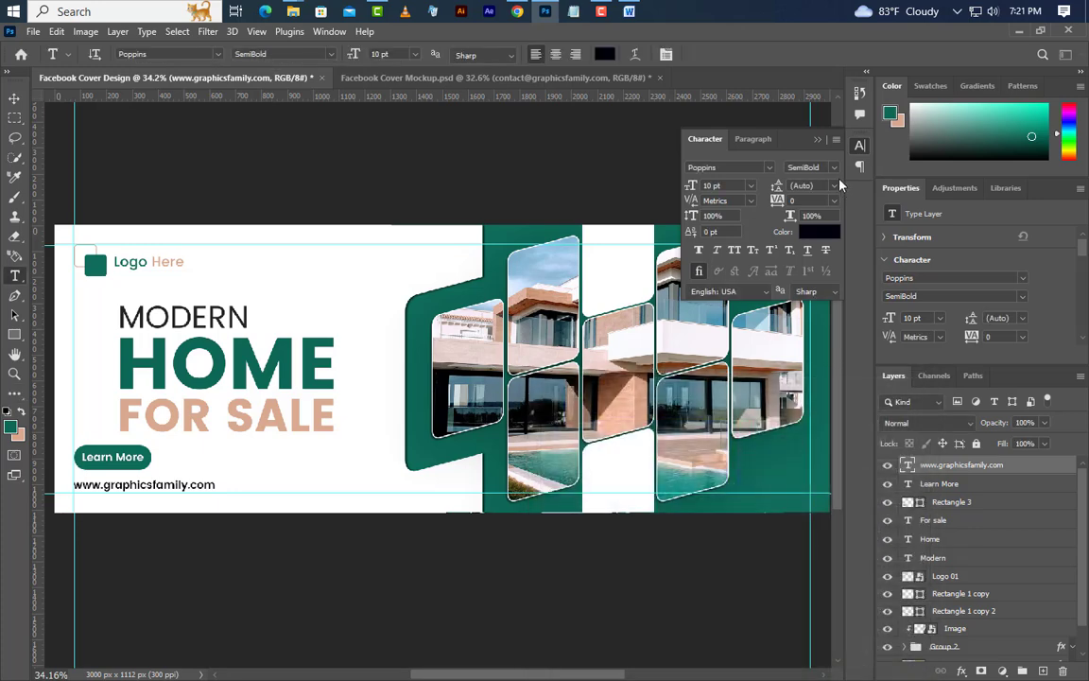
click(808, 167)
click(815, 193)
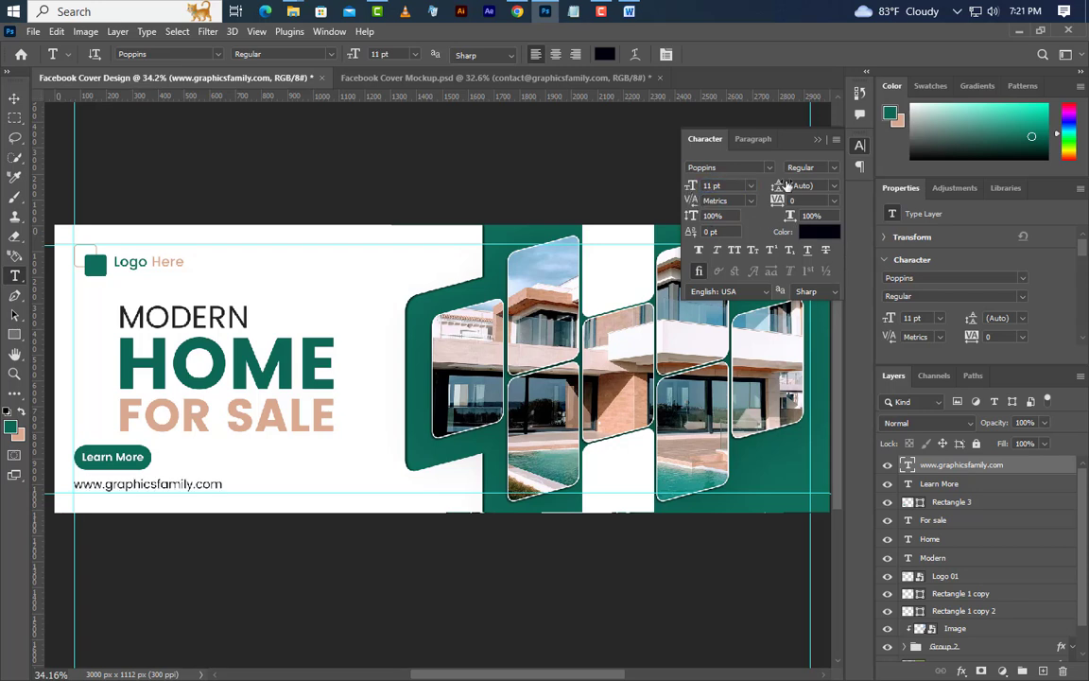
click(818, 139)
Step: Duplicate the website address to its right on the same line and replace the copy's text with the company's contact e-mail
click(14, 97)
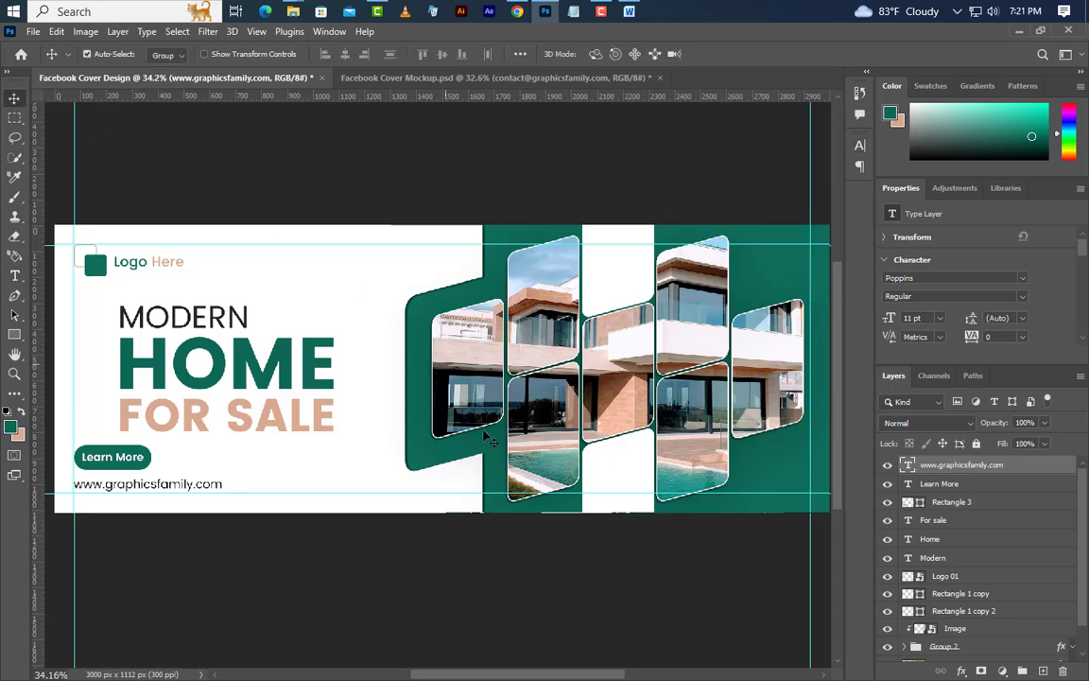
drag(186, 485, 351, 490)
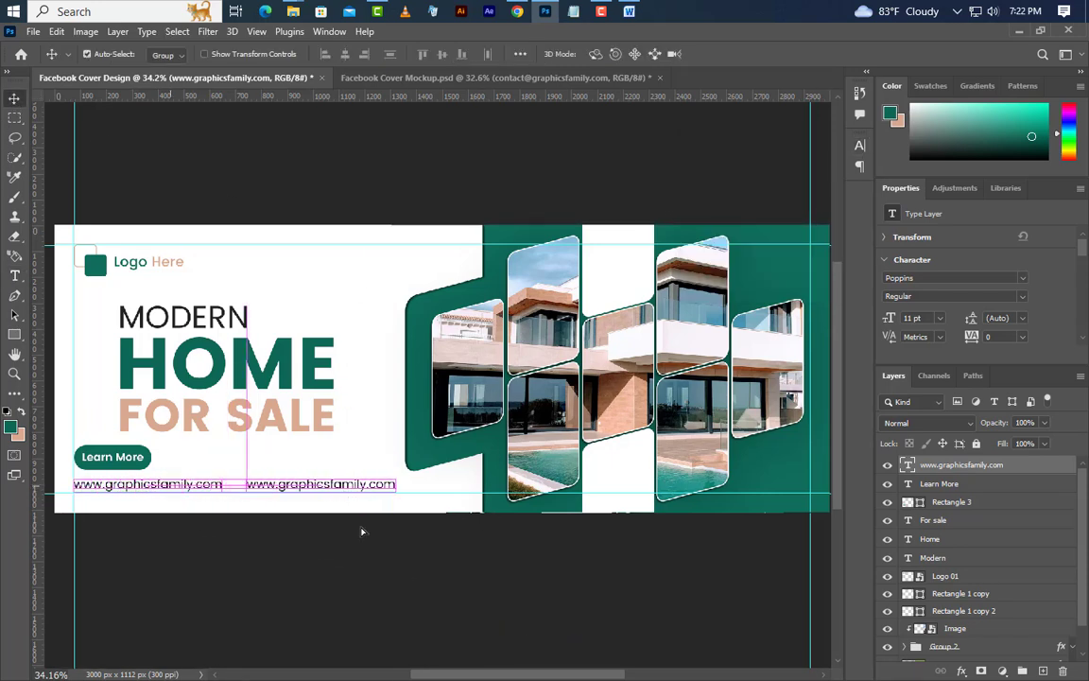
click(14, 275)
drag(246, 484, 438, 493)
key(ctrl+v)
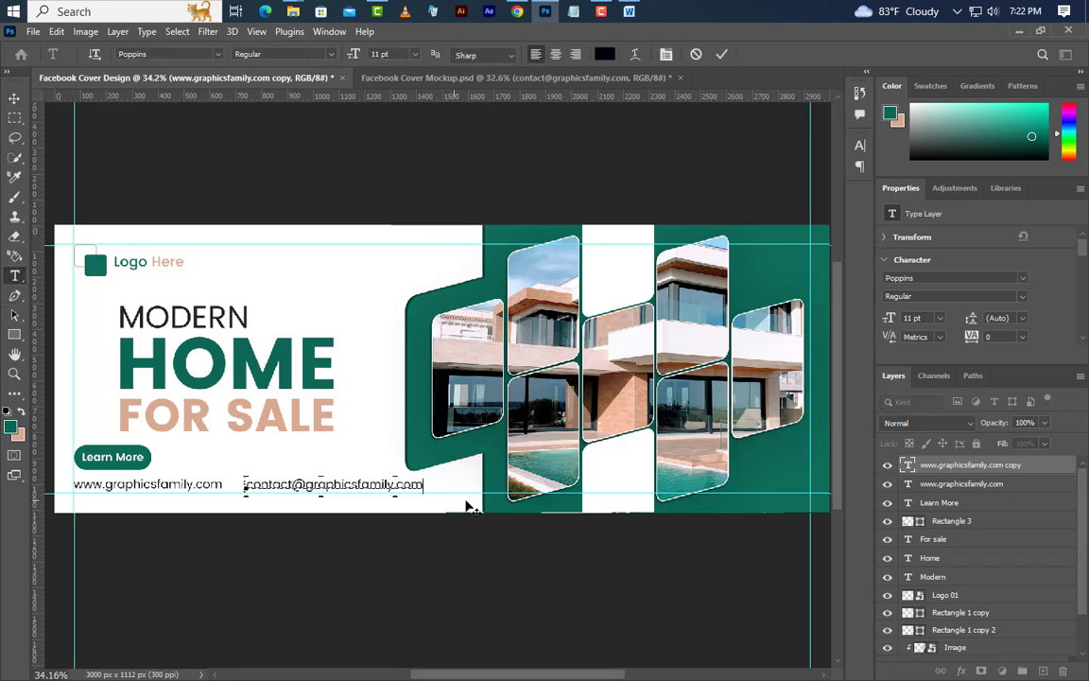
click(721, 54)
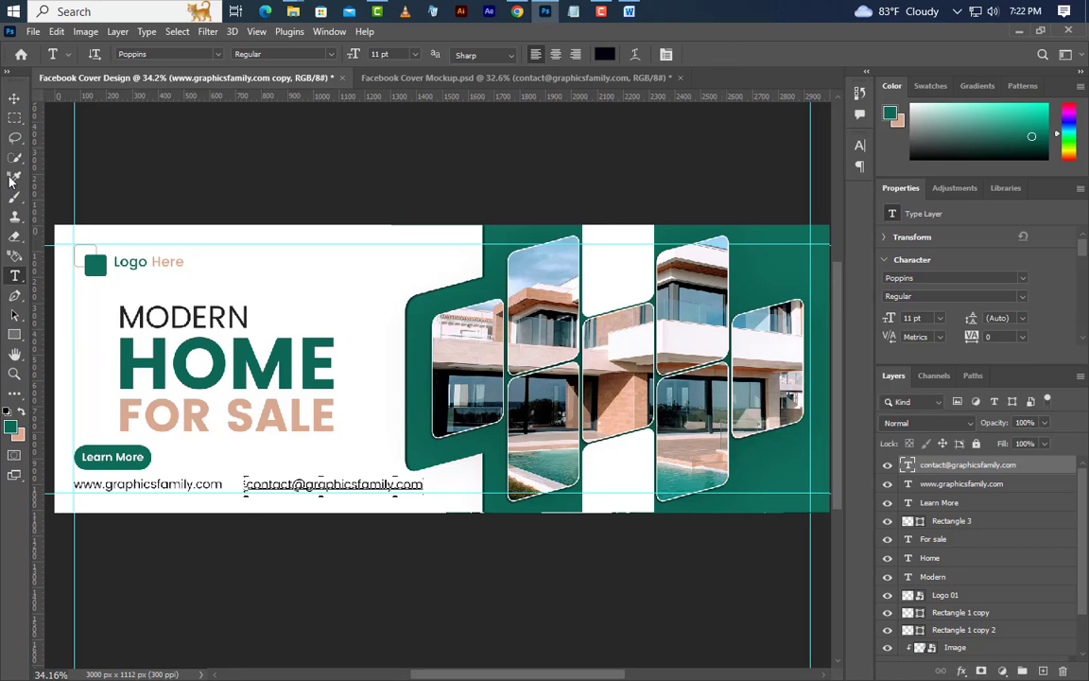
Step: Shift the contact e-mail line slightly right to widen its gap from the website address
click(14, 98)
key(shift+Right)
key(shift+Right)
key(shift+Right)
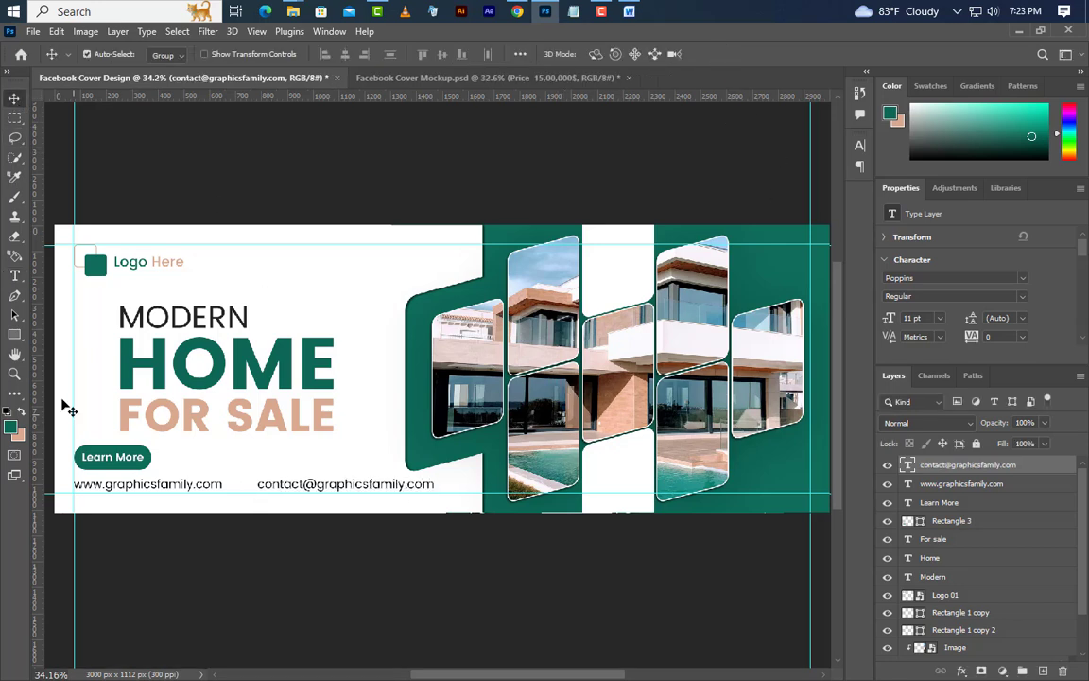
Step: Add a two-line text reading Price and 15,00,000$ near the cover's upper-right corner and center-align it
click(14, 275)
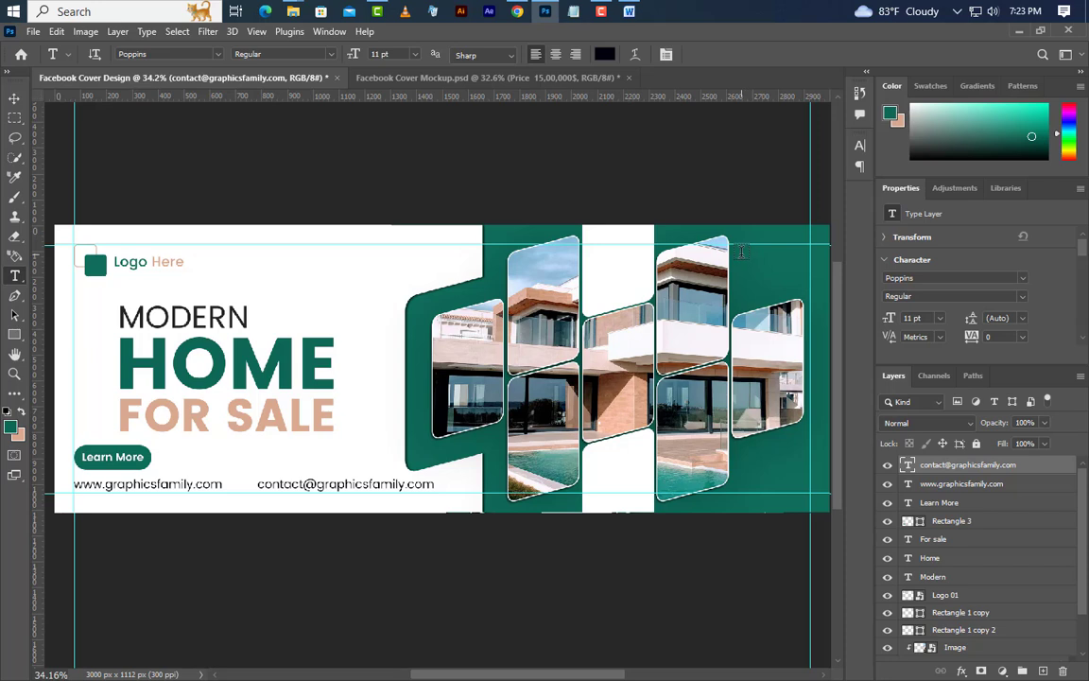
click(742, 252)
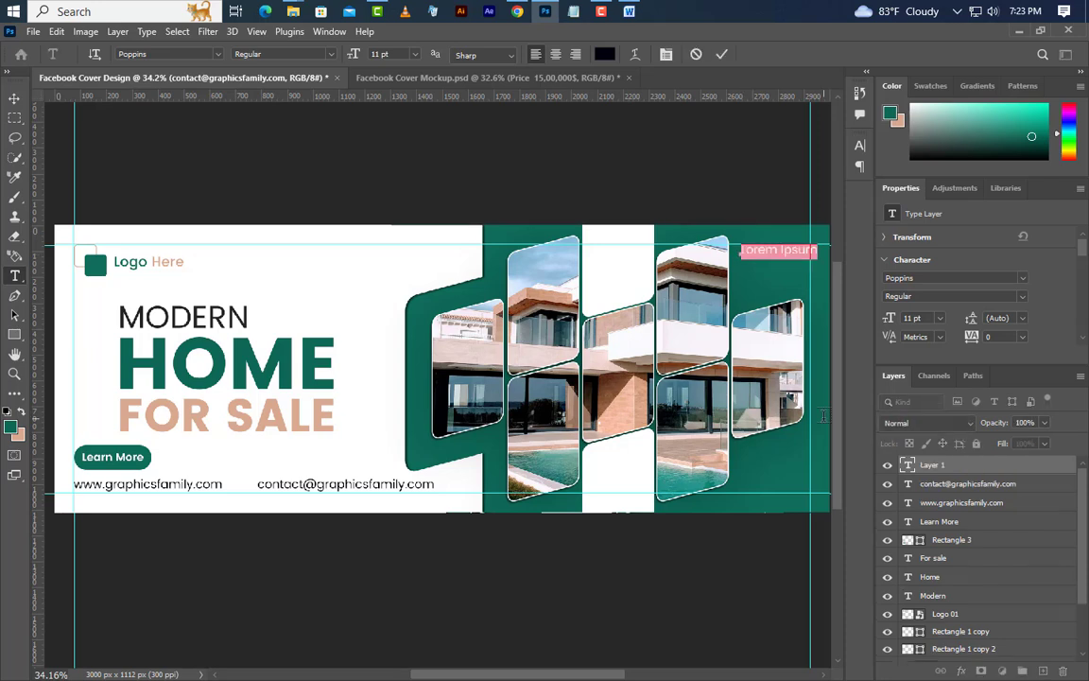
key(BackSpace)
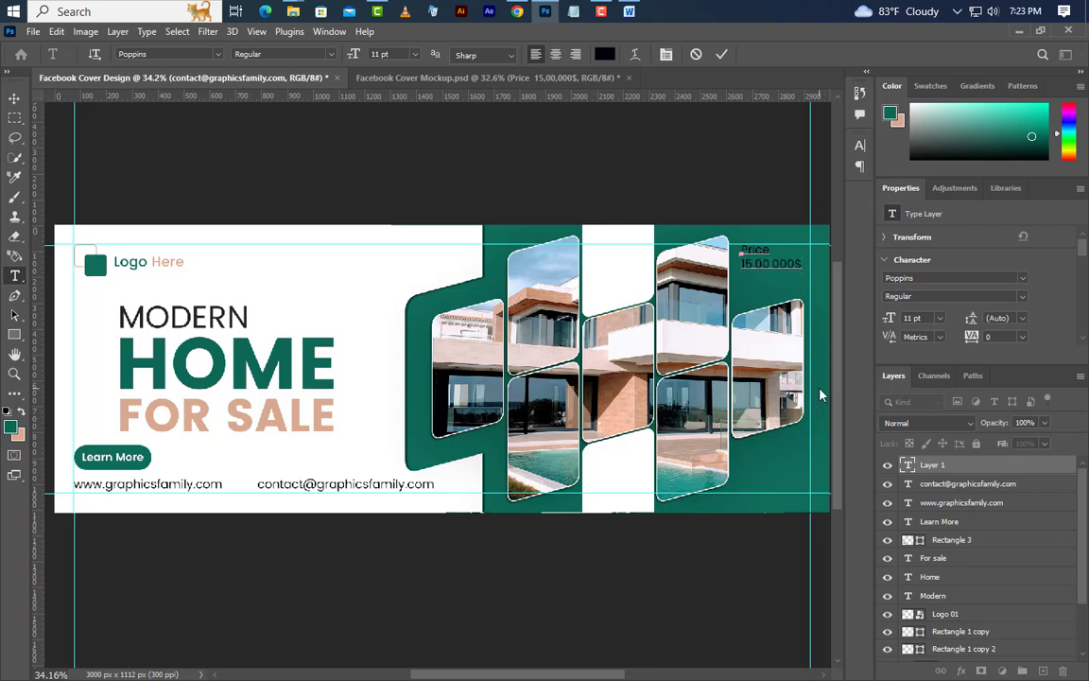
click(721, 54)
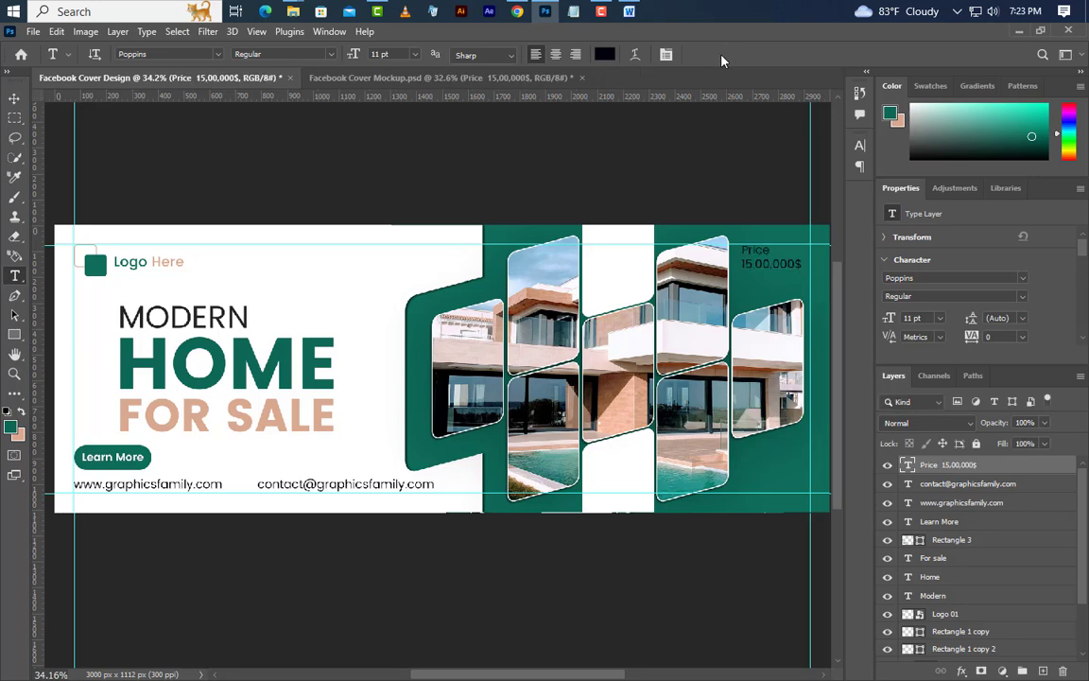
click(555, 53)
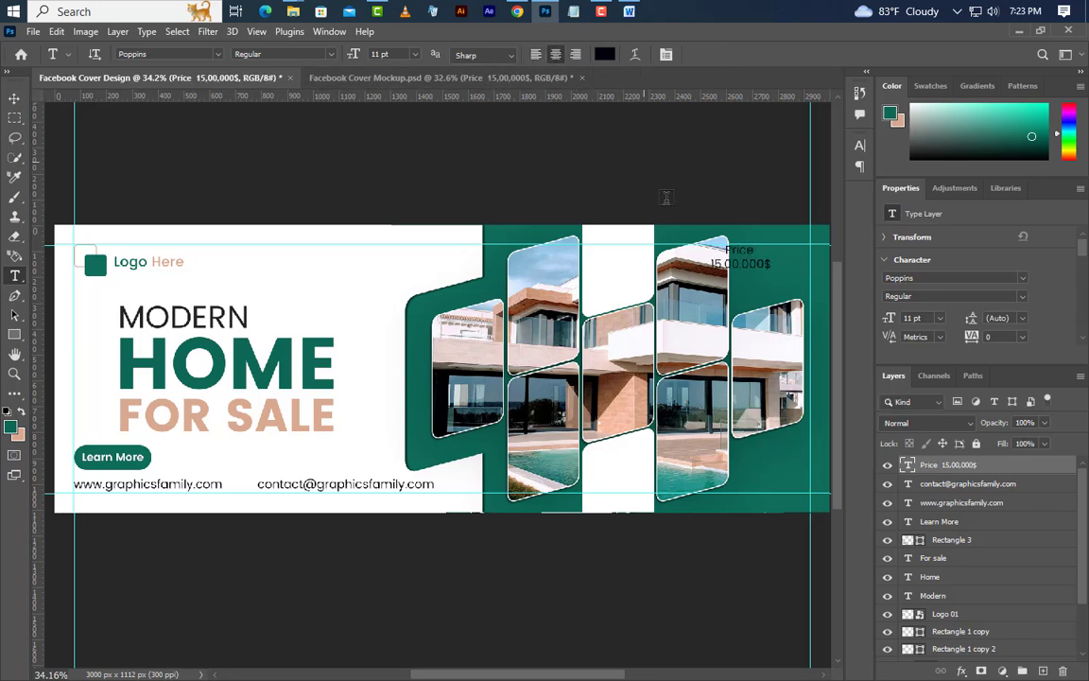
Step: Set the 15,00,000$ line of the price text to Poppins SemiBold
drag(710, 264, 791, 270)
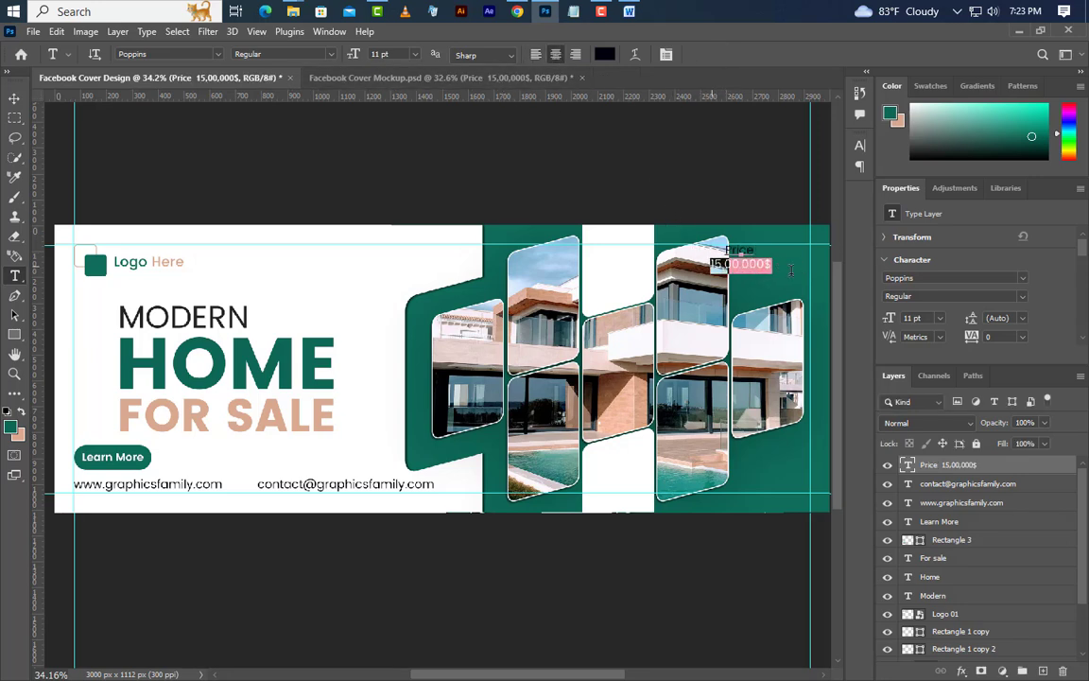
click(936, 296)
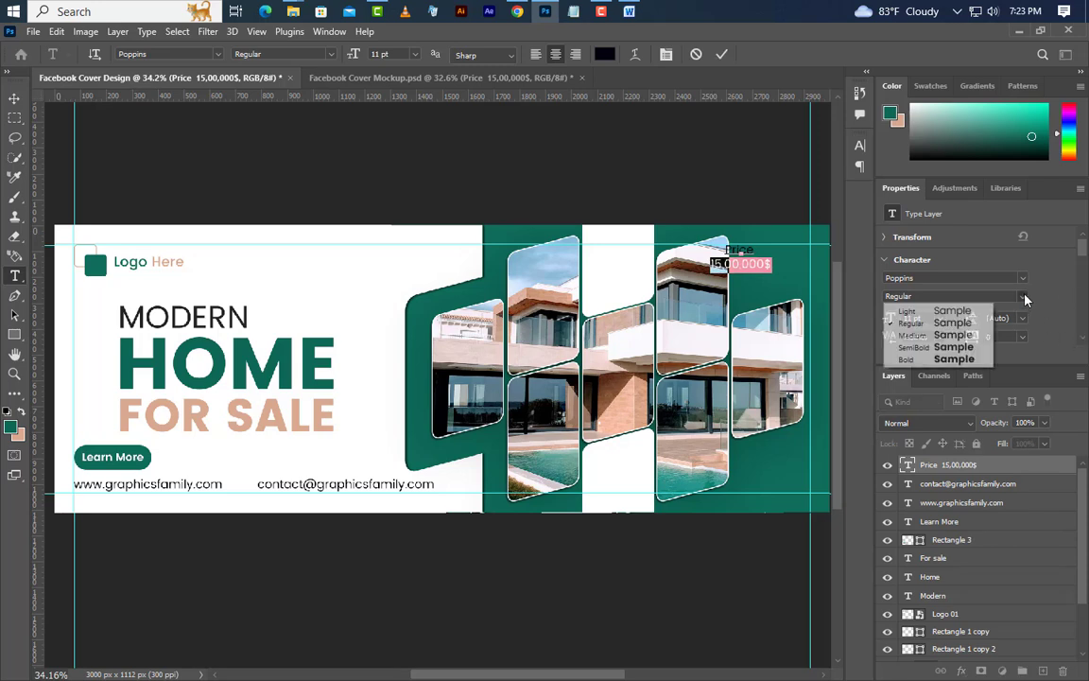
click(929, 348)
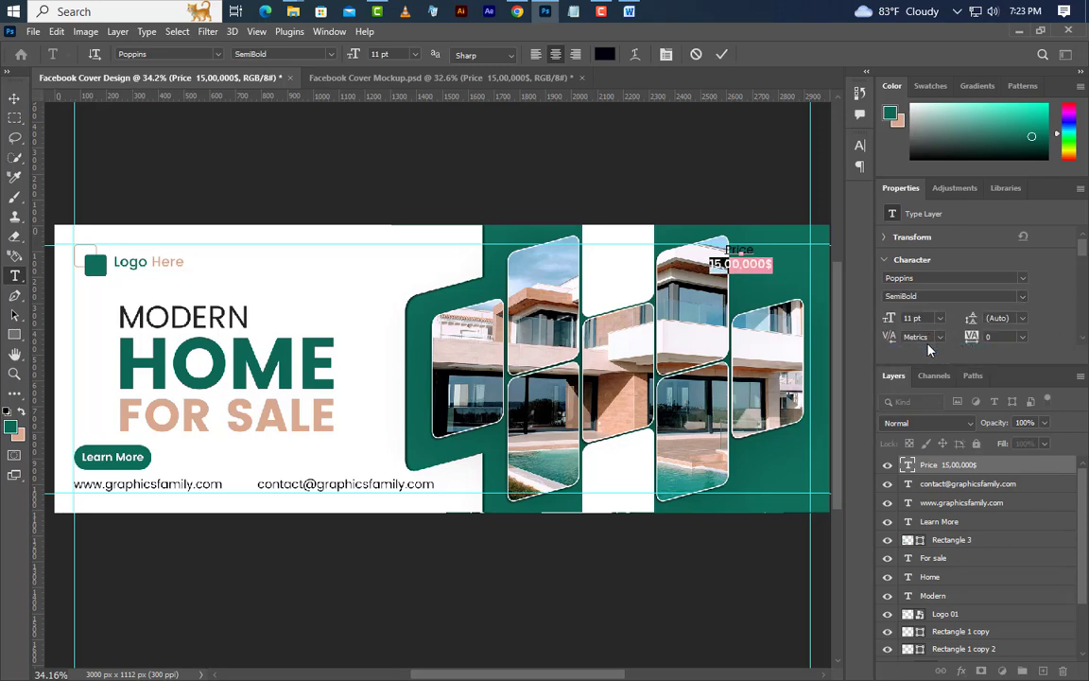
click(722, 55)
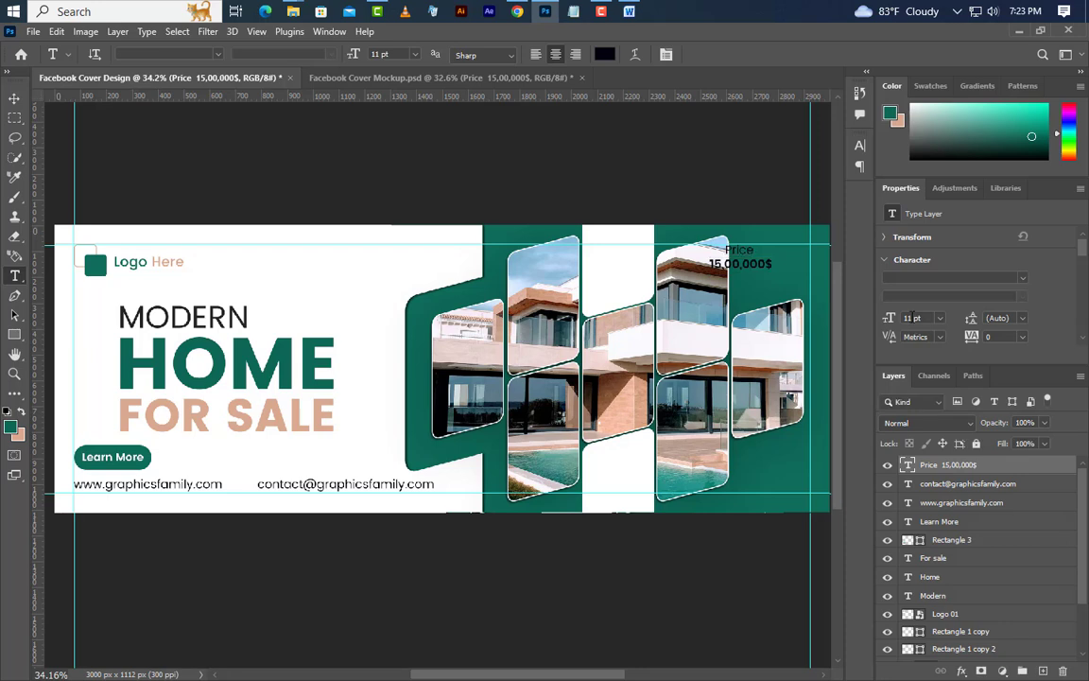
Step: Set the whole price text to a 12.7 pt font size with 18.8 pt leading
click(884, 324)
text(12.7)
key(Return)
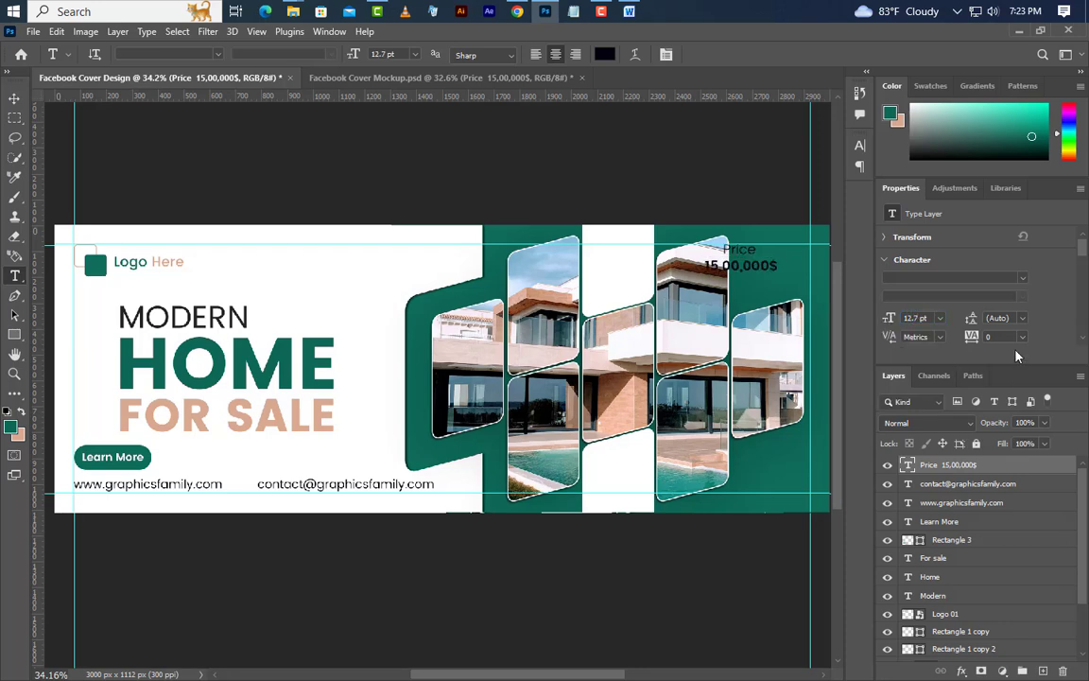
click(1011, 317)
text(18.8)
key(Return)
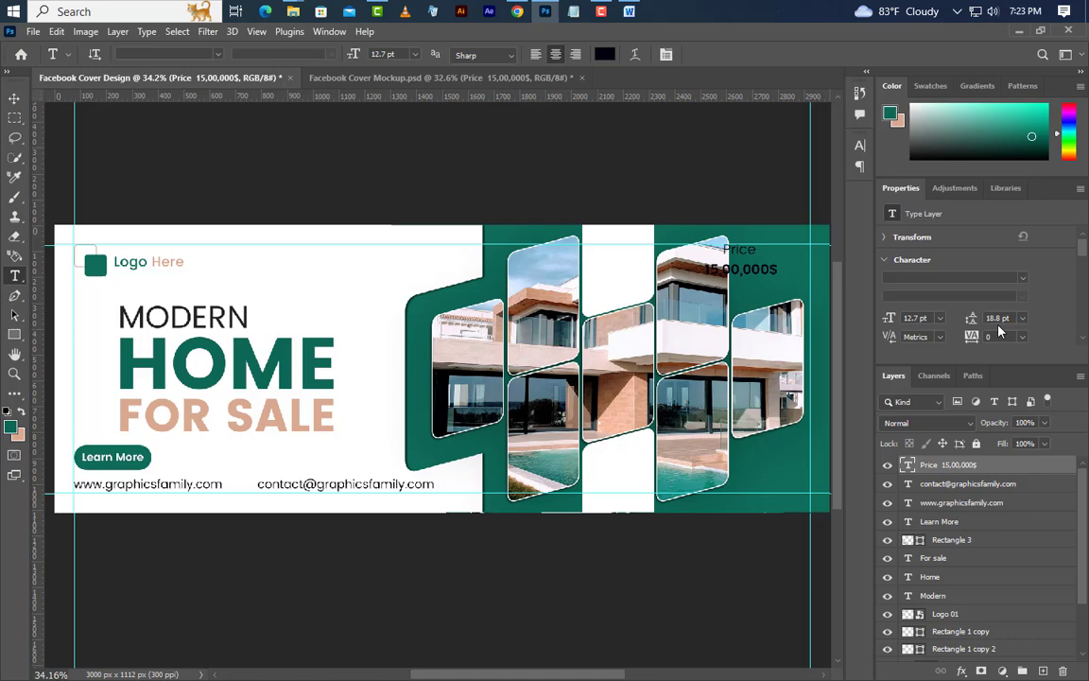
Step: Recolor the two-line price text white (ffffff)
click(860, 145)
click(824, 232)
text(ffffff)
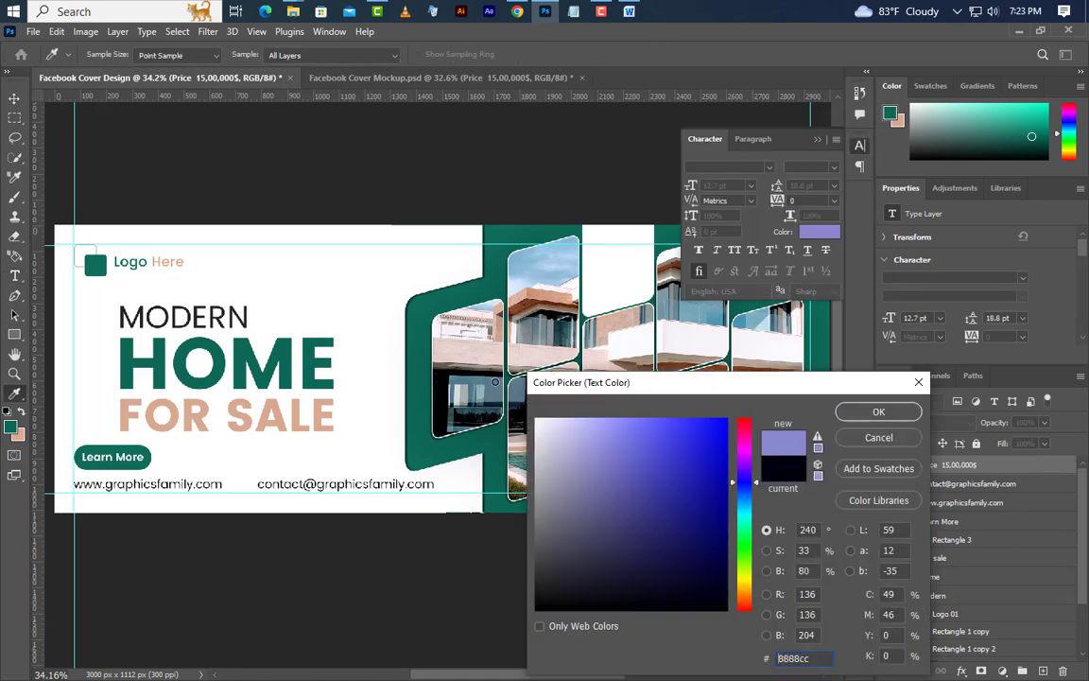
click(878, 412)
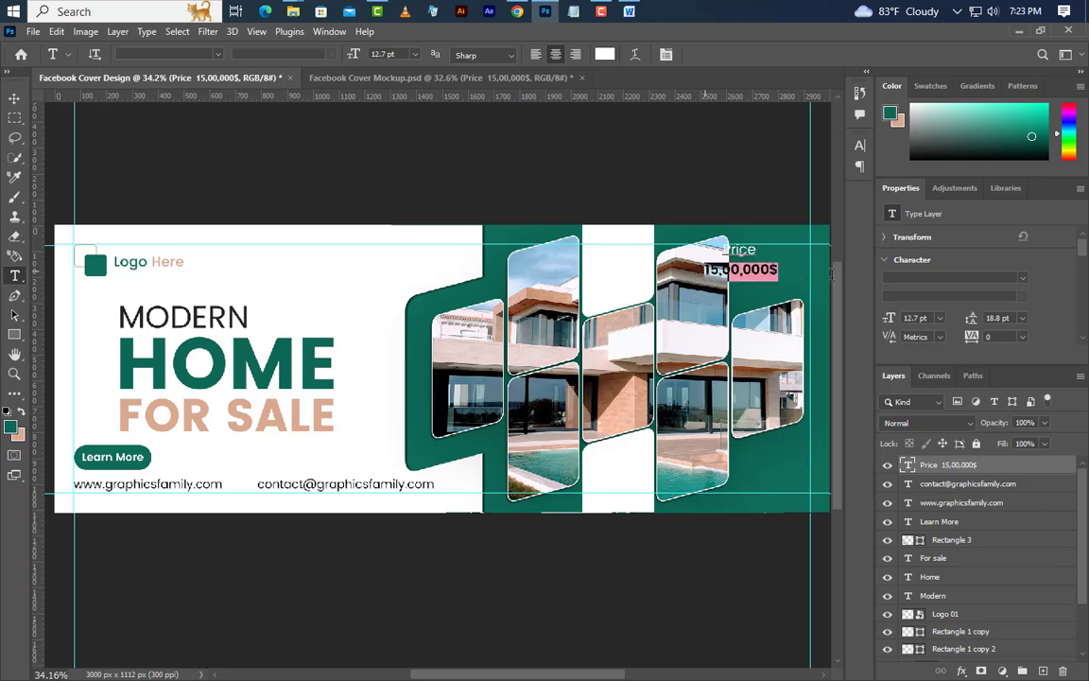
Step: Recolor the 15,00,000$ line with the tan sampled from FOR SALE and move the price text onto the green area at the cover's upper-right corner
click(707, 265)
click(859, 144)
click(832, 230)
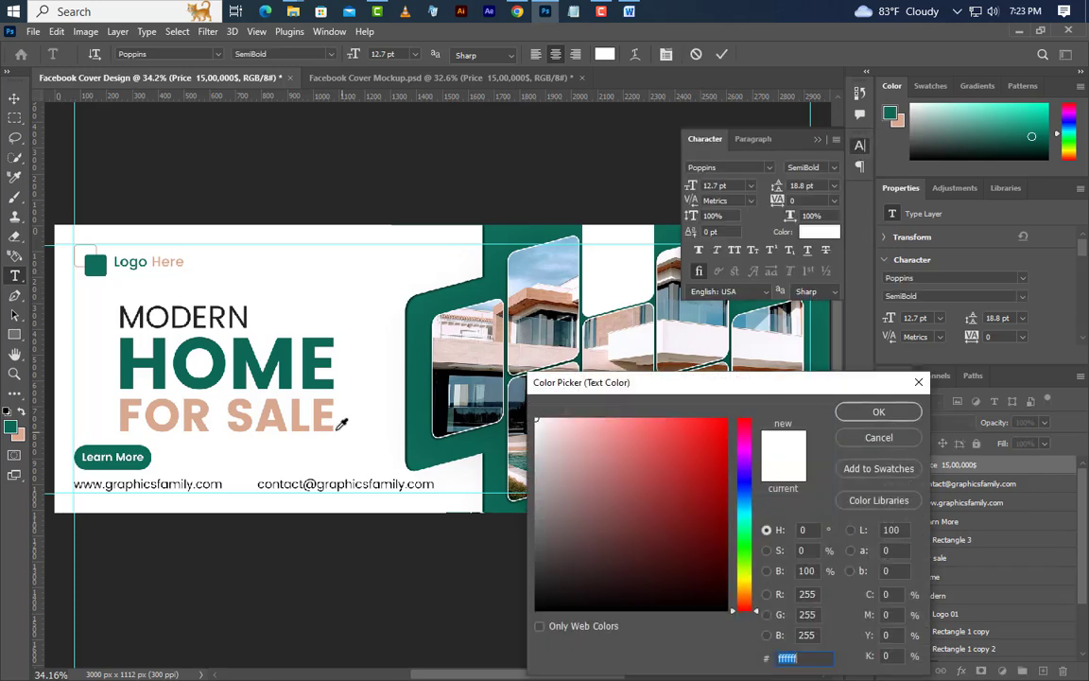
click(325, 408)
click(878, 412)
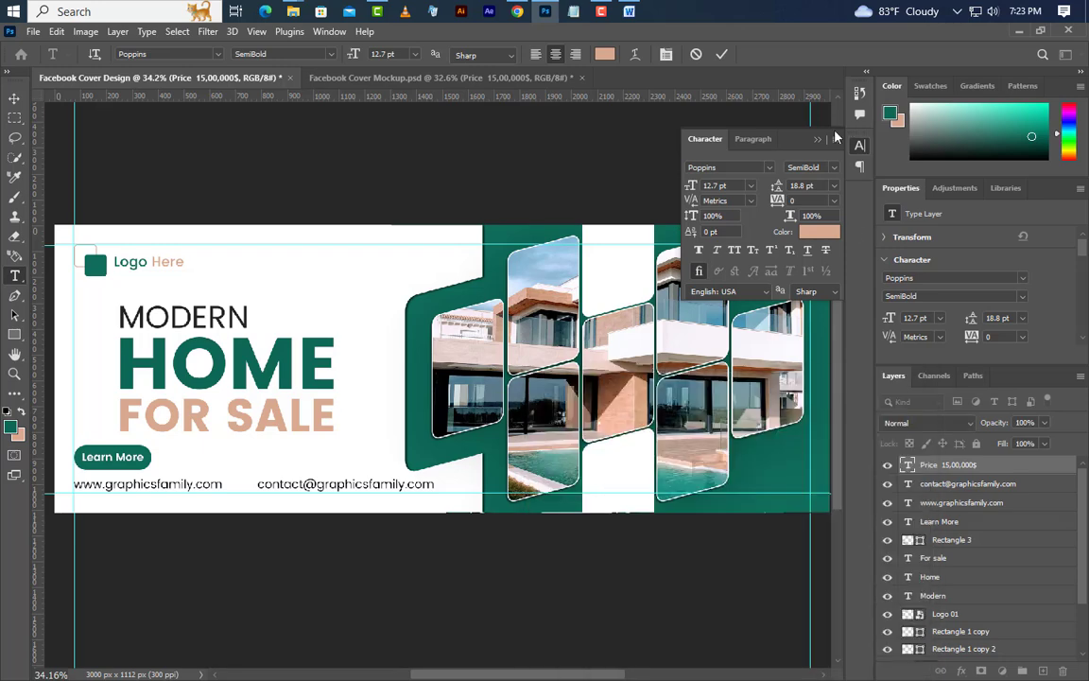
click(721, 54)
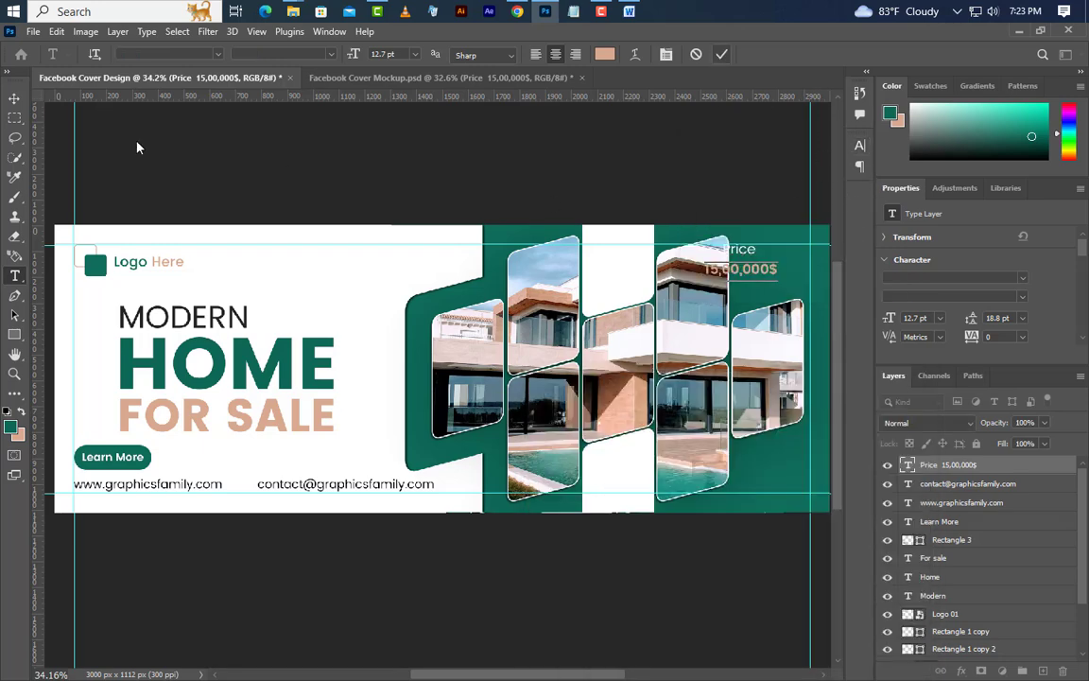
click(14, 98)
drag(760, 281, 794, 281)
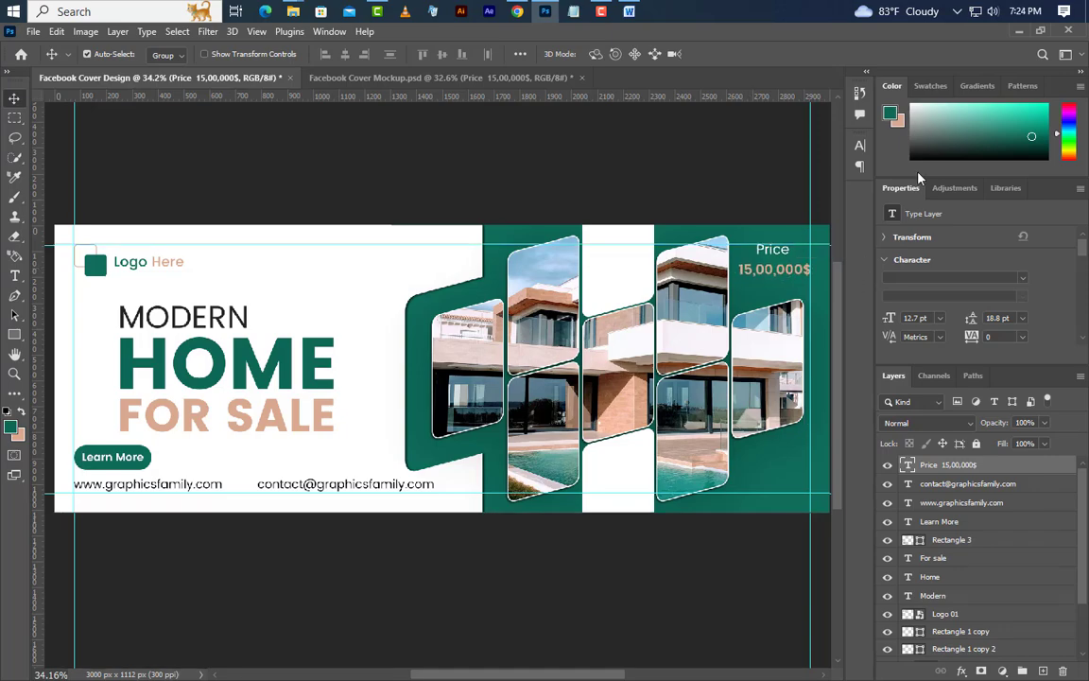
Step: Place the Instagram, Twitter and YouTube PNG icons from the icon folder in File Explorer into the cover design
click(1019, 35)
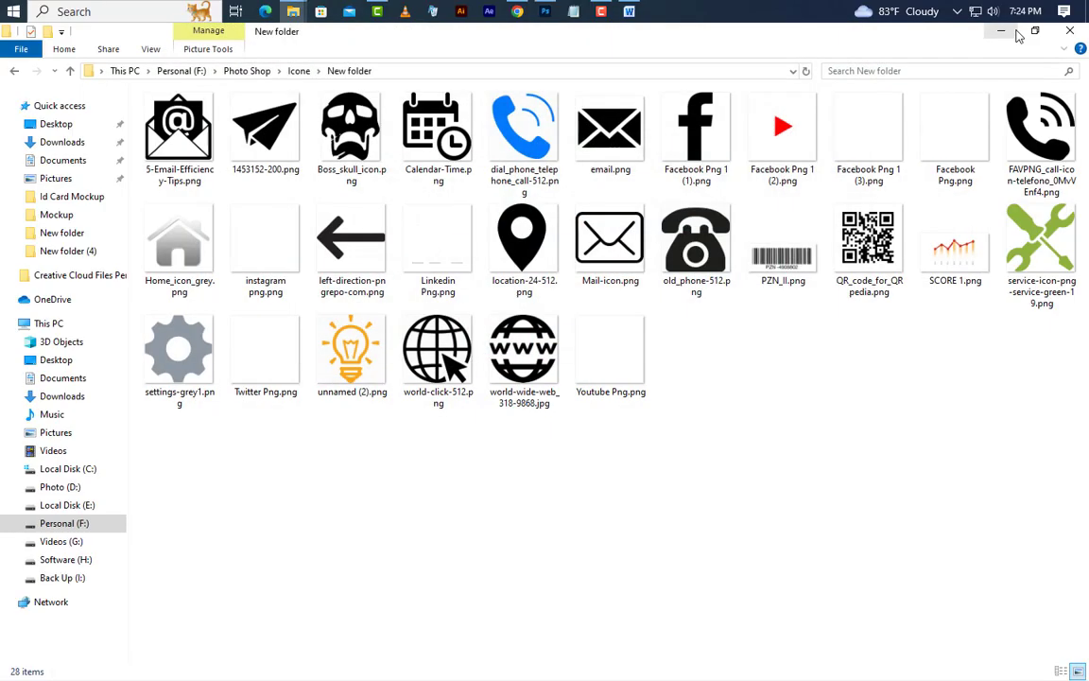
click(276, 243)
ctrl+click(280, 371)
ctrl+click(615, 383)
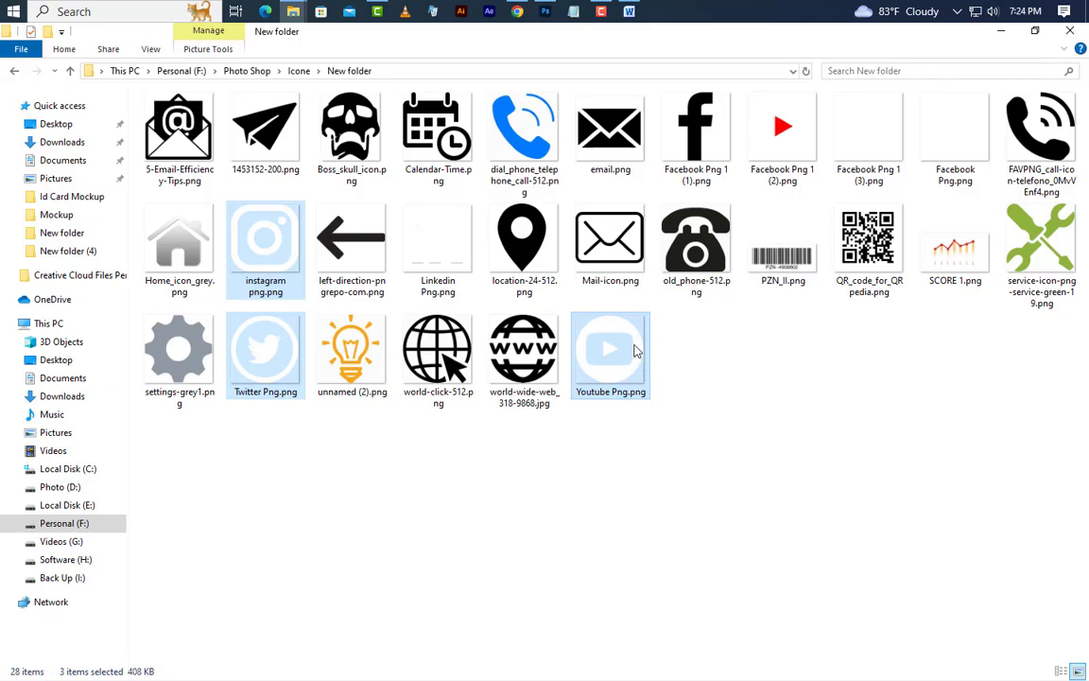
drag(637, 352, 546, 412)
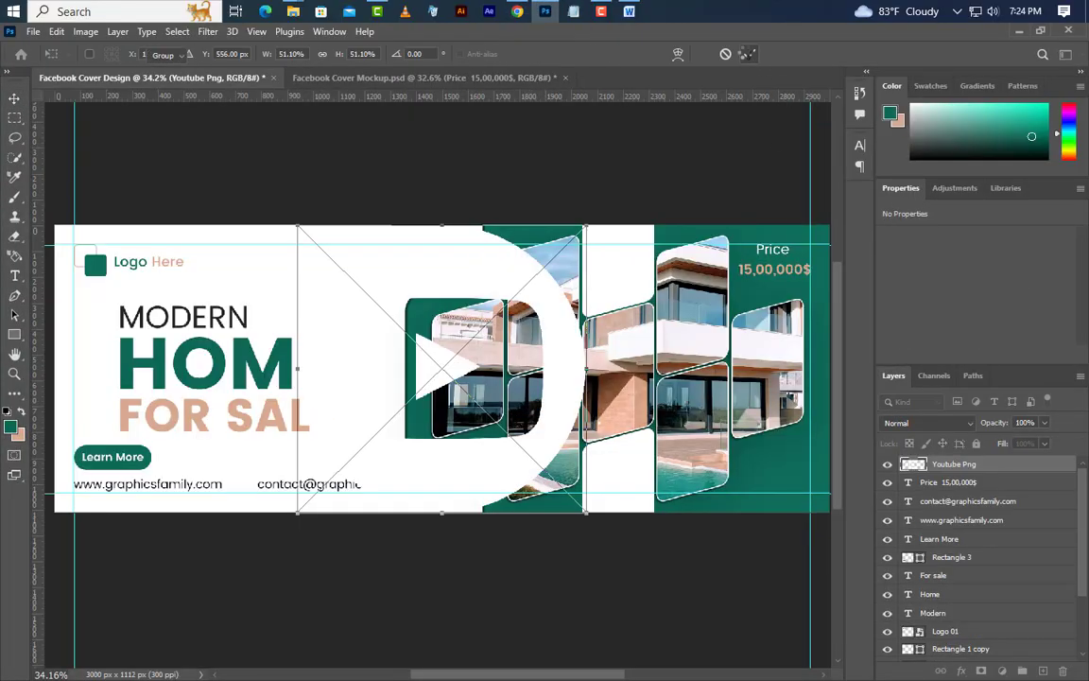
click(747, 55)
click(747, 55)
click(746, 55)
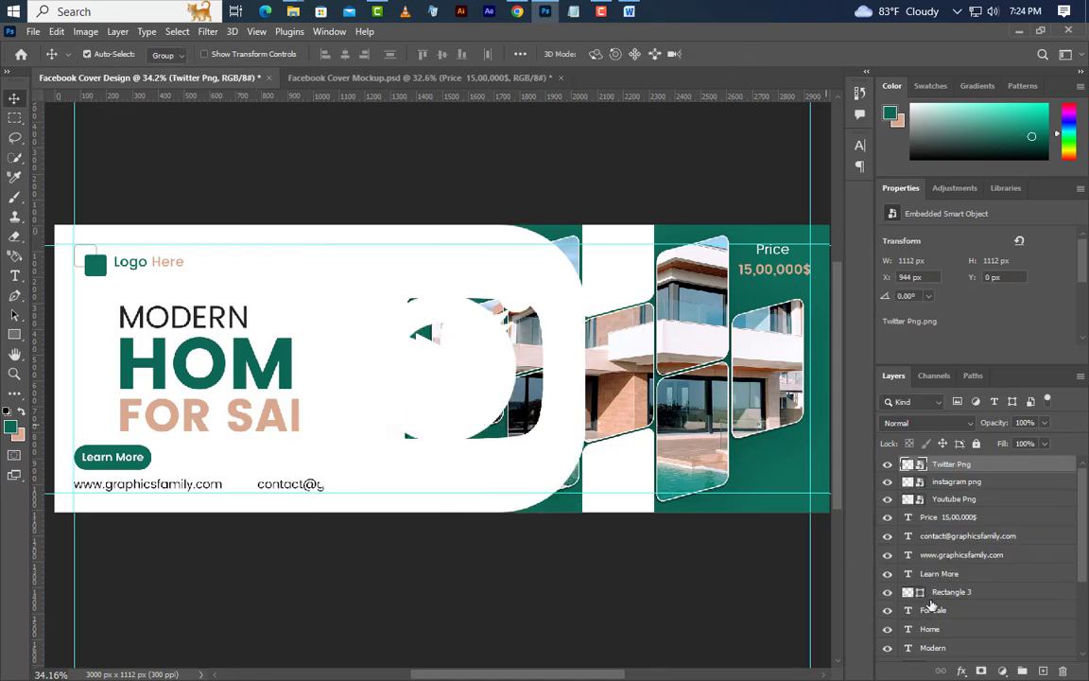
Step: Group the three social icons, scale the group to about 6.17% and position it at the cover's lower-right corner inside the guides
ctrl+click(1010, 485)
ctrl+click(1007, 502)
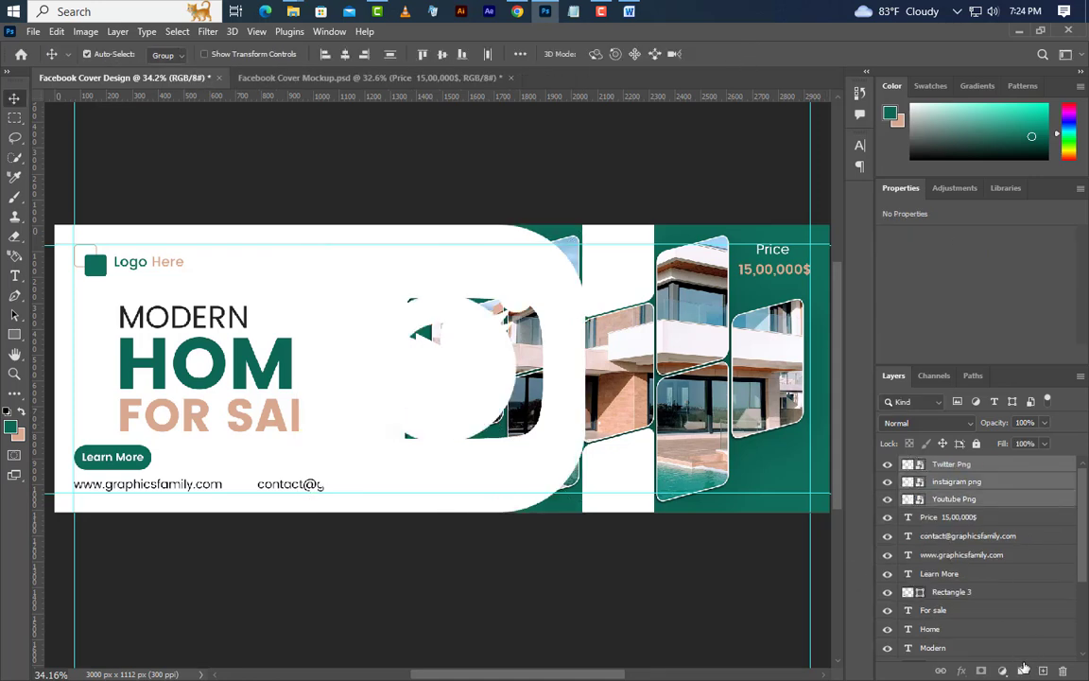
ctrl+click(1023, 670)
click(57, 32)
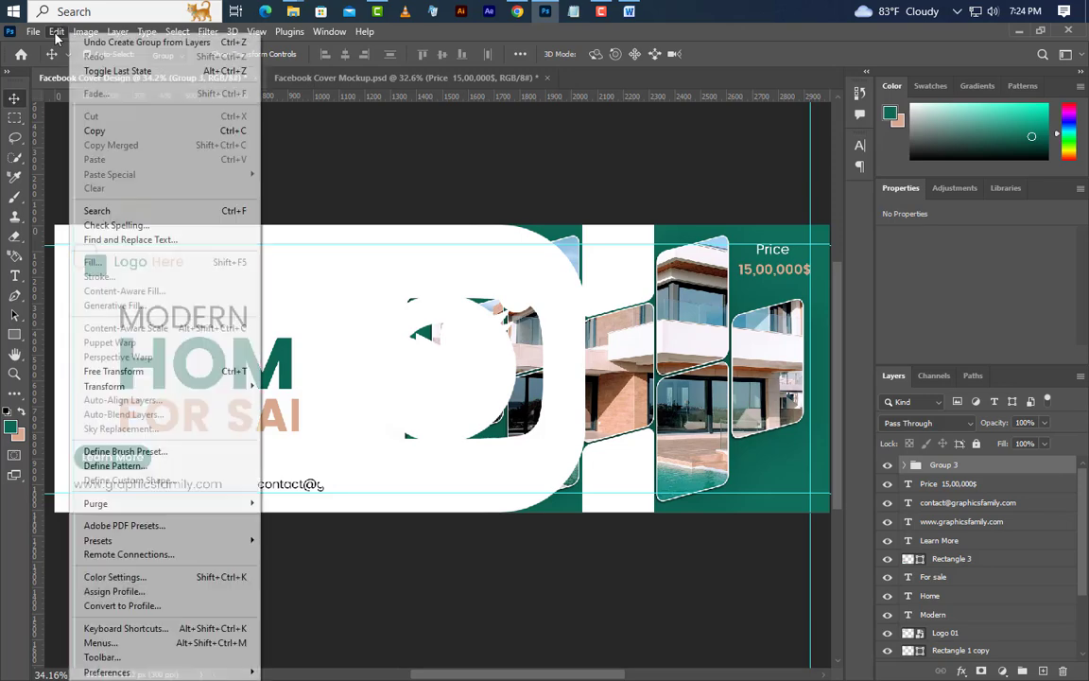
click(132, 372)
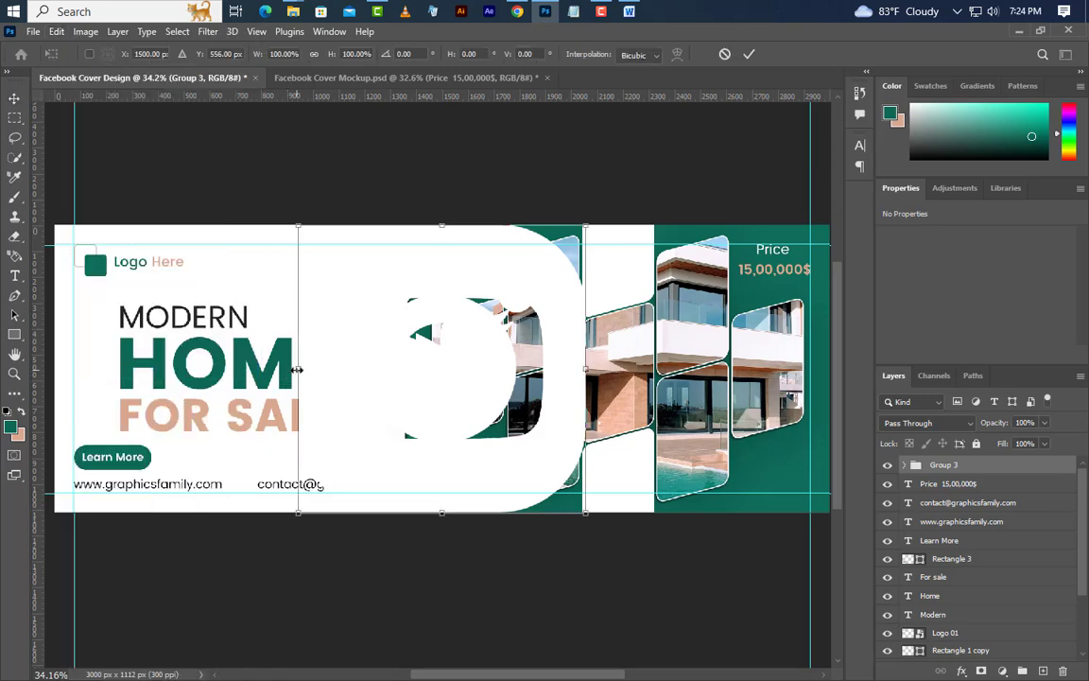
drag(297, 371, 790, 470)
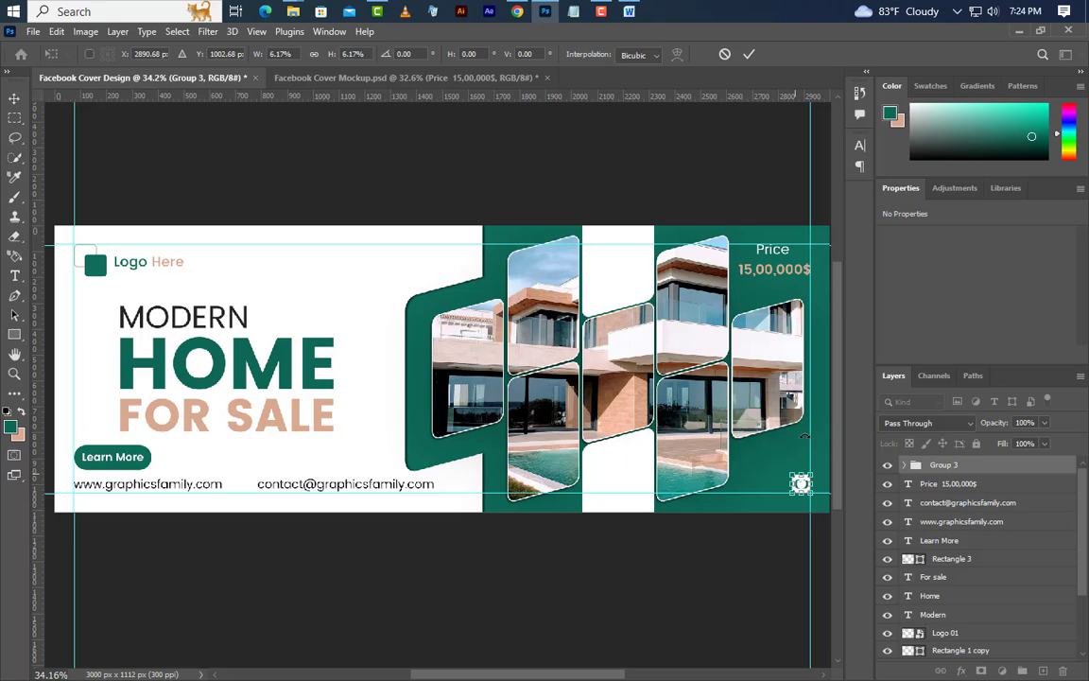
click(749, 53)
Step: Shift the Twitter icon within the group to the left so it sits beside the YouTube icon
click(903, 464)
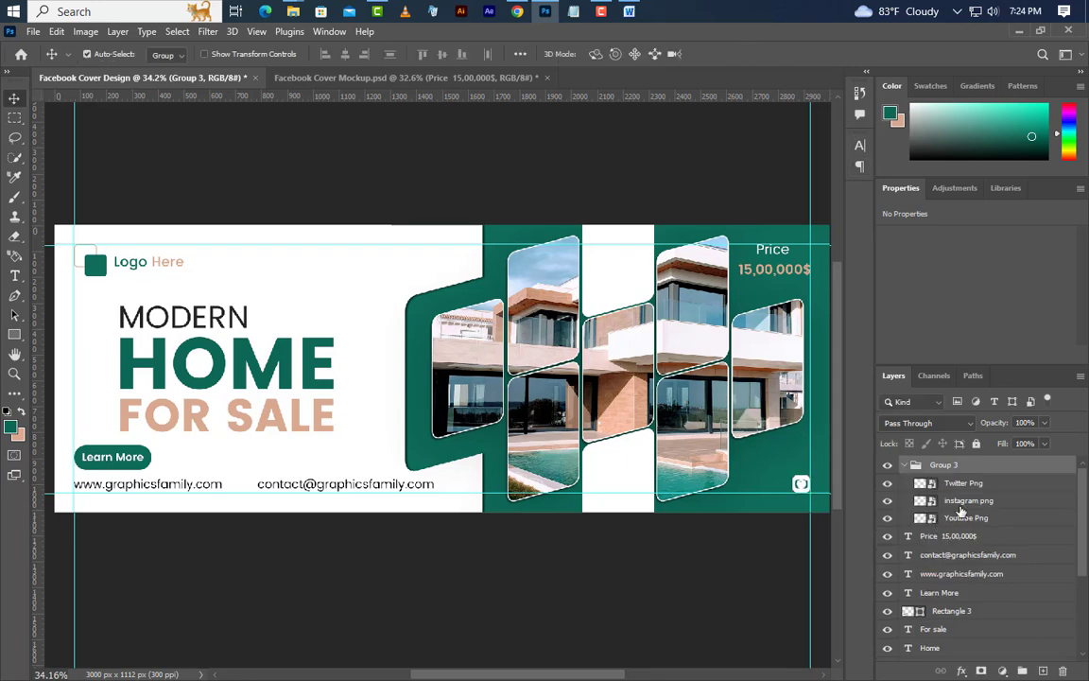
click(961, 487)
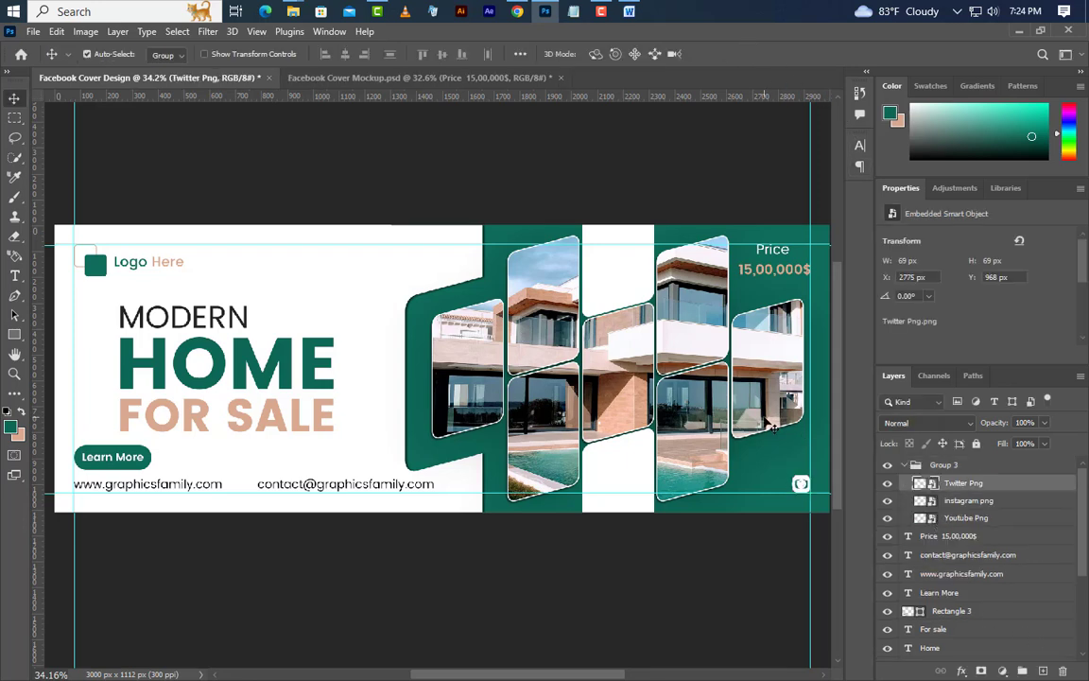
key(Left)
key(Left)
key(Left)
key(Left)
key(Left)
key(Left)
key(Left)
key(Left)
key(Left)
key(Left)
key(Left)
key(Left)
key(Left)
key(Left)
key(Left)
key(Left)
key(Left)
key(Left)
Step: Shift the Instagram icon left to X 2651 px so the three social icons form an evenly spaced row
click(972, 505)
key(shift+Left)
key(shift+Left)
key(shift+Left)
key(shift+Left)
key(shift+Left)
key(shift+Left)
key(shift+Left)
key(shift+Left)
key(shift+Left)
key(shift+Left)
key(shift+Left)
key(shift+Left)
key(shift+Left)
key(shift+Left)
key(shift+Left)
key(shift+Left)
key(shift+Left)
key(shift+Left)
key(shift+Left)
key(shift+Left)
key(Right)
key(Right)
key(Right)
key(Right)
key(Right)
key(Right)
key(Right)
key(Right)
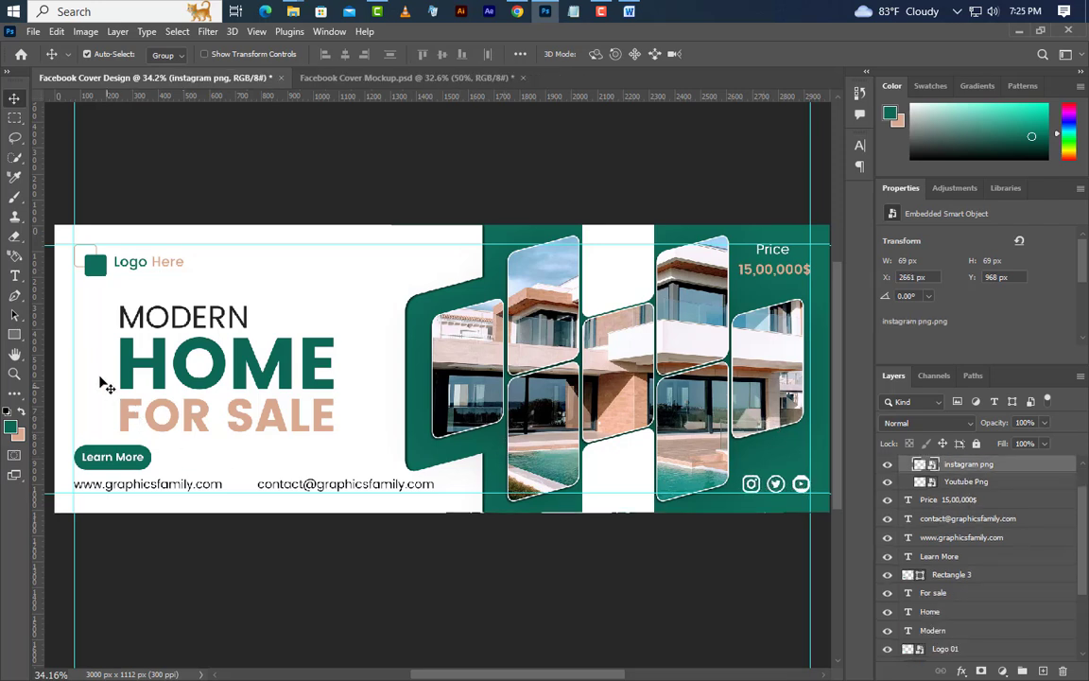
Step: Add the text UP TO at the top of the white stripe between the photo tiles, at 16.6 pt
click(14, 275)
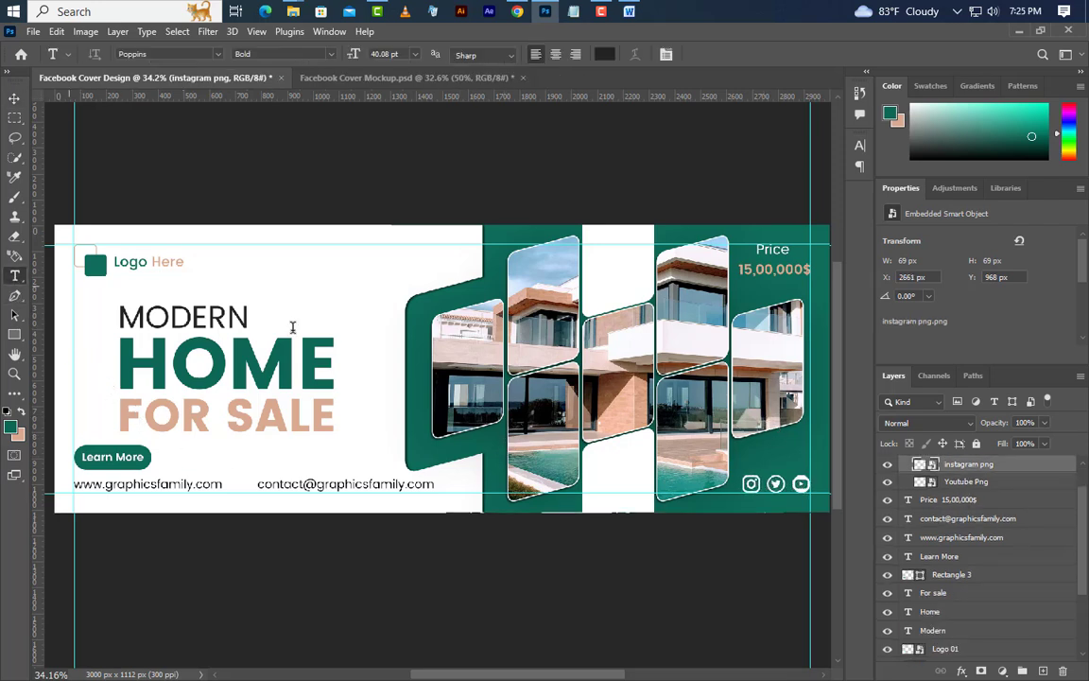
click(588, 252)
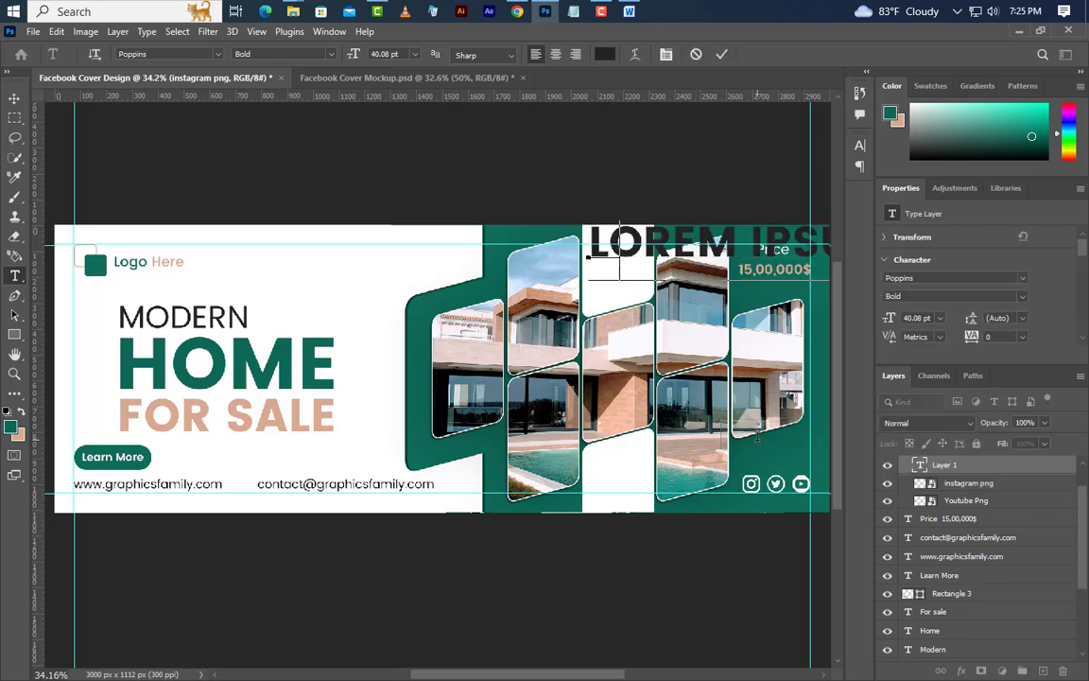
text(UP TO)
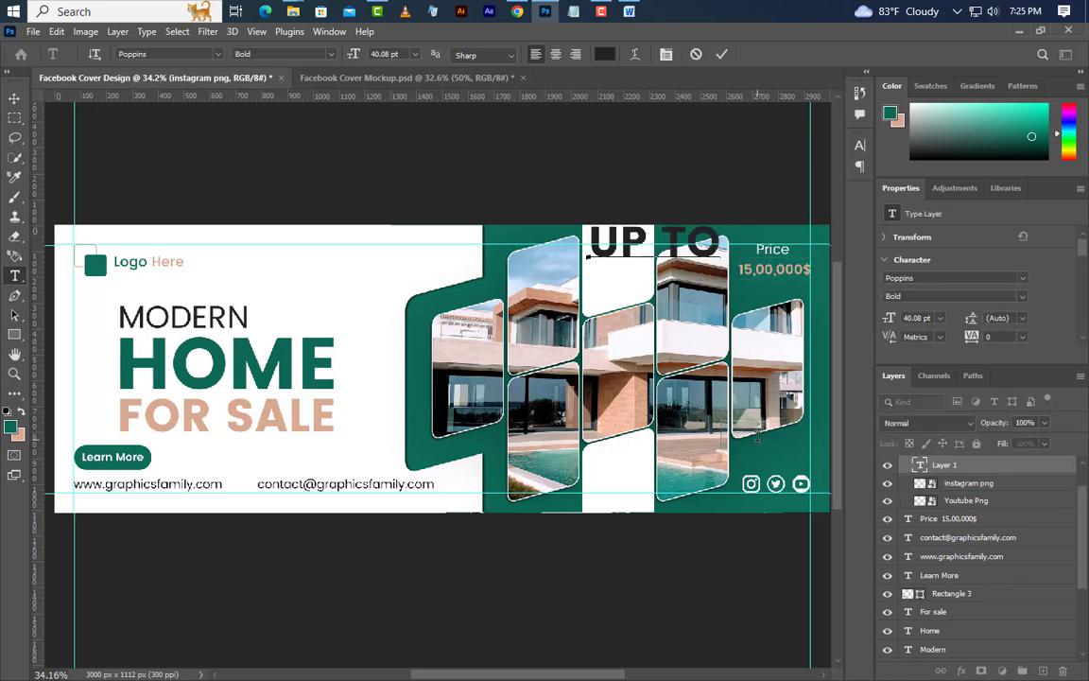
click(722, 54)
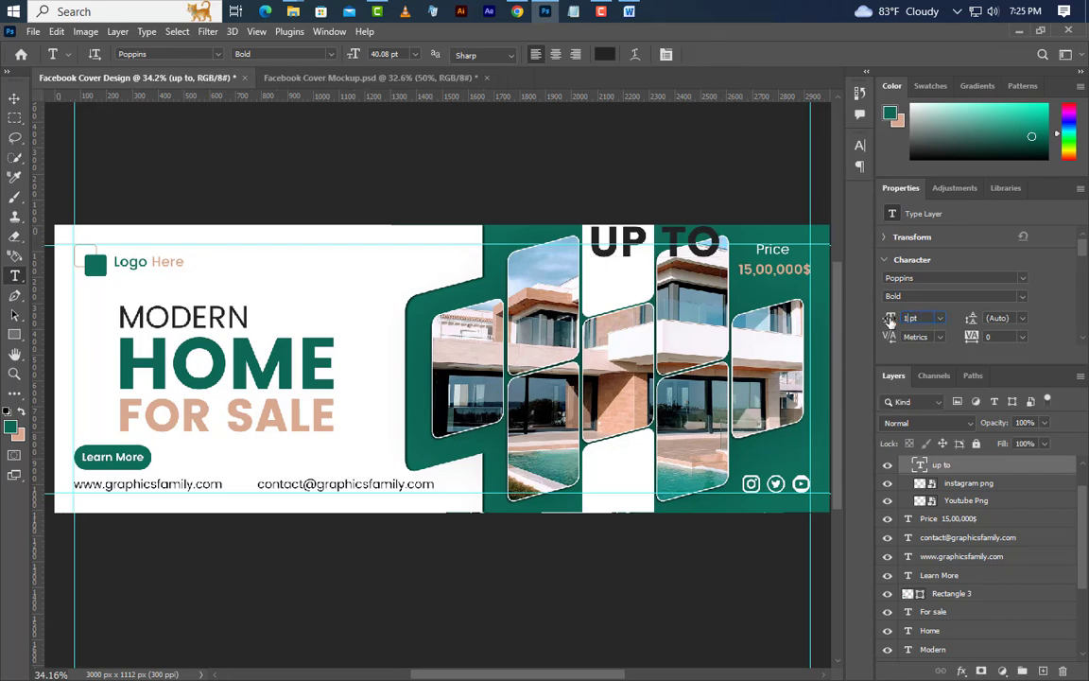
text(.6)
key(Return)
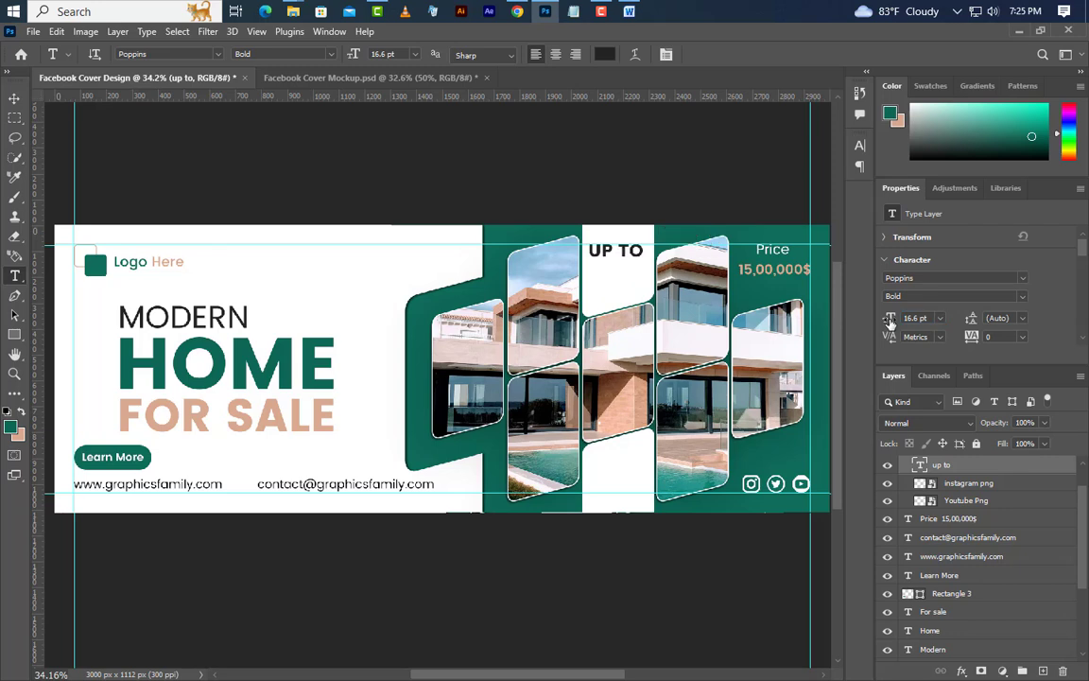
Step: Format UP TO in Poppins Medium with the sampled background green (0e6d58) and nudge it slightly right within the white stripe
click(1023, 295)
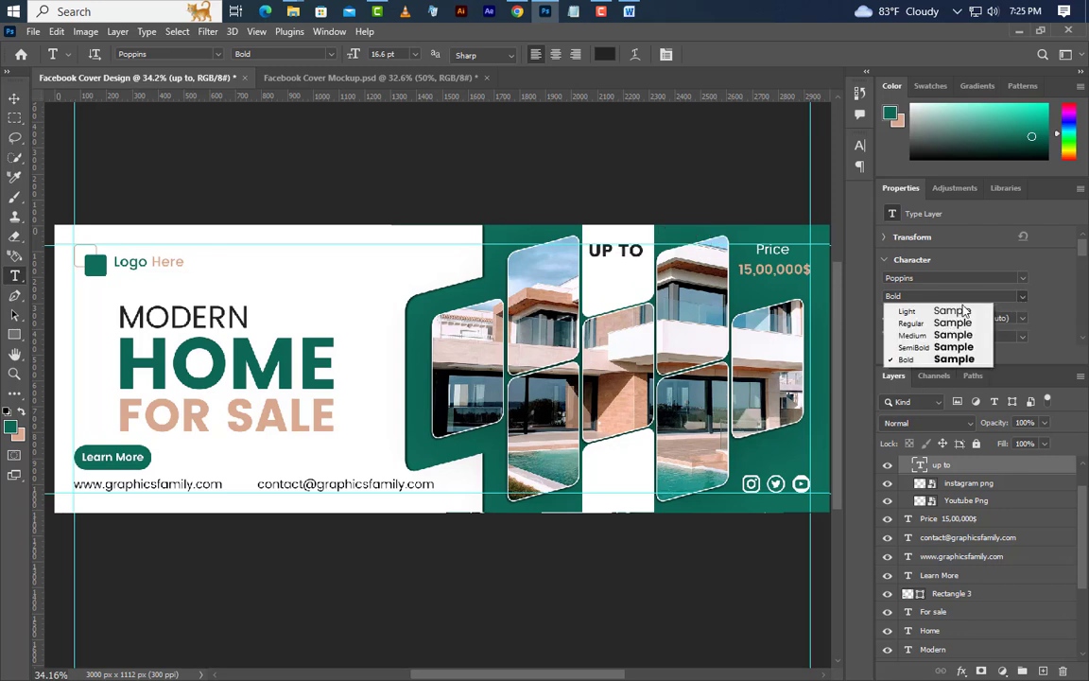
click(922, 304)
click(859, 145)
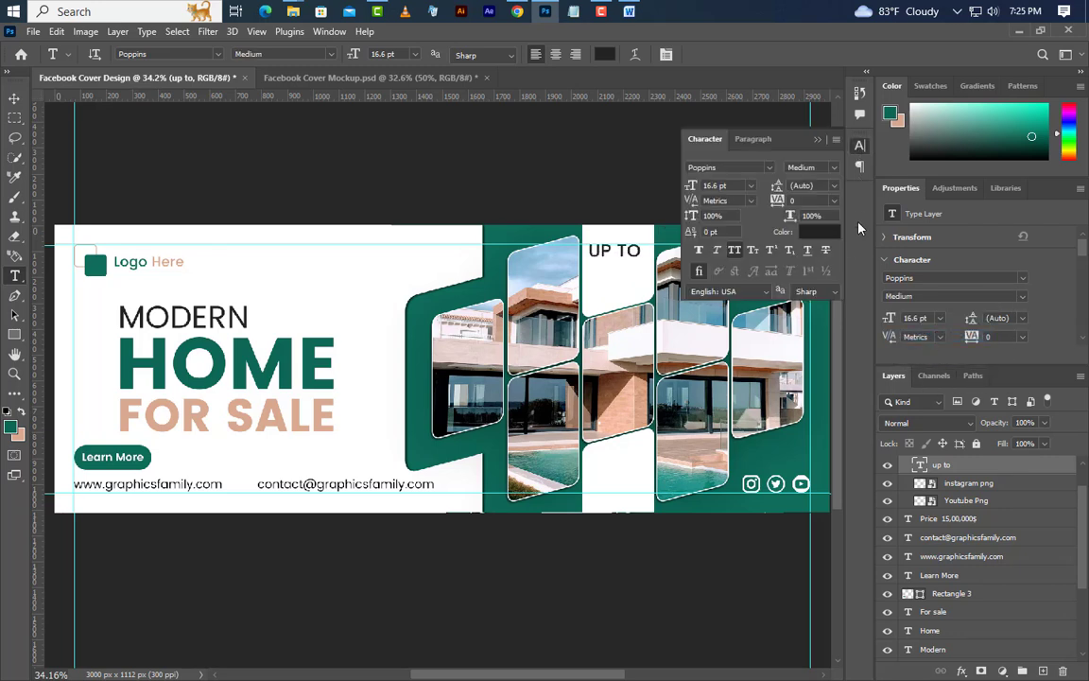
click(821, 230)
click(526, 252)
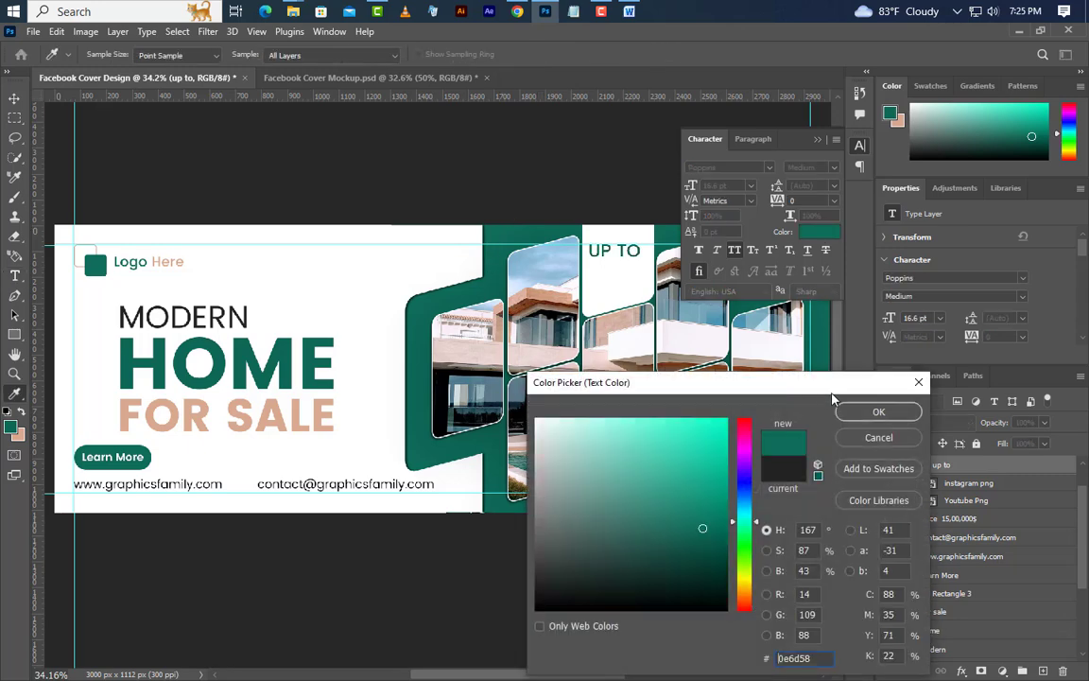
click(874, 410)
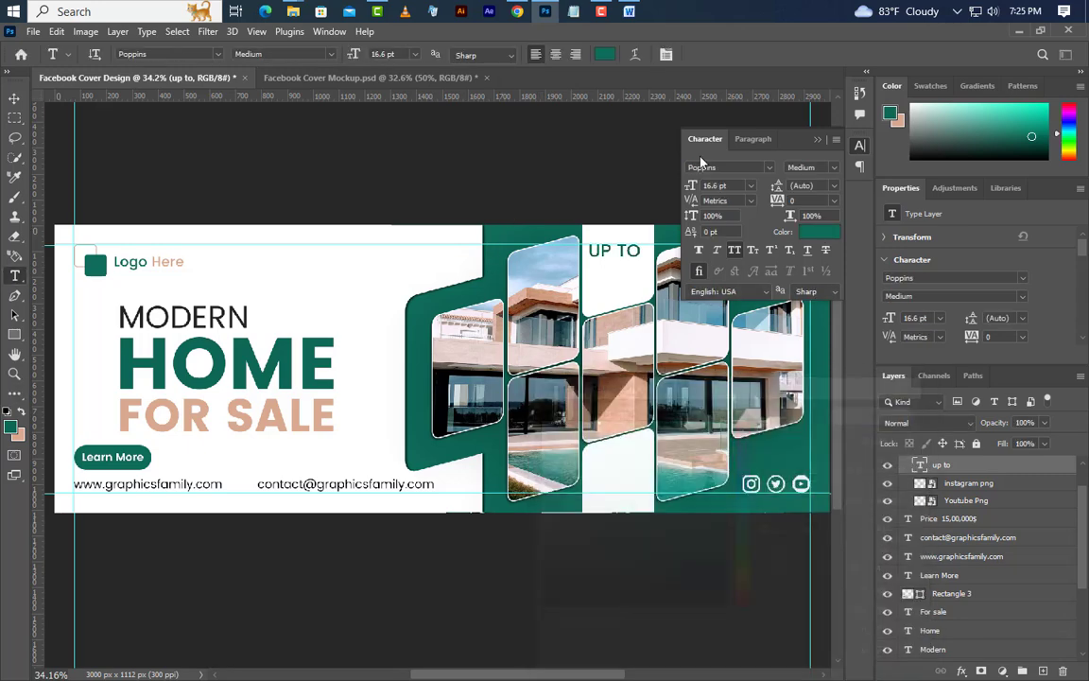
click(817, 141)
key(v)
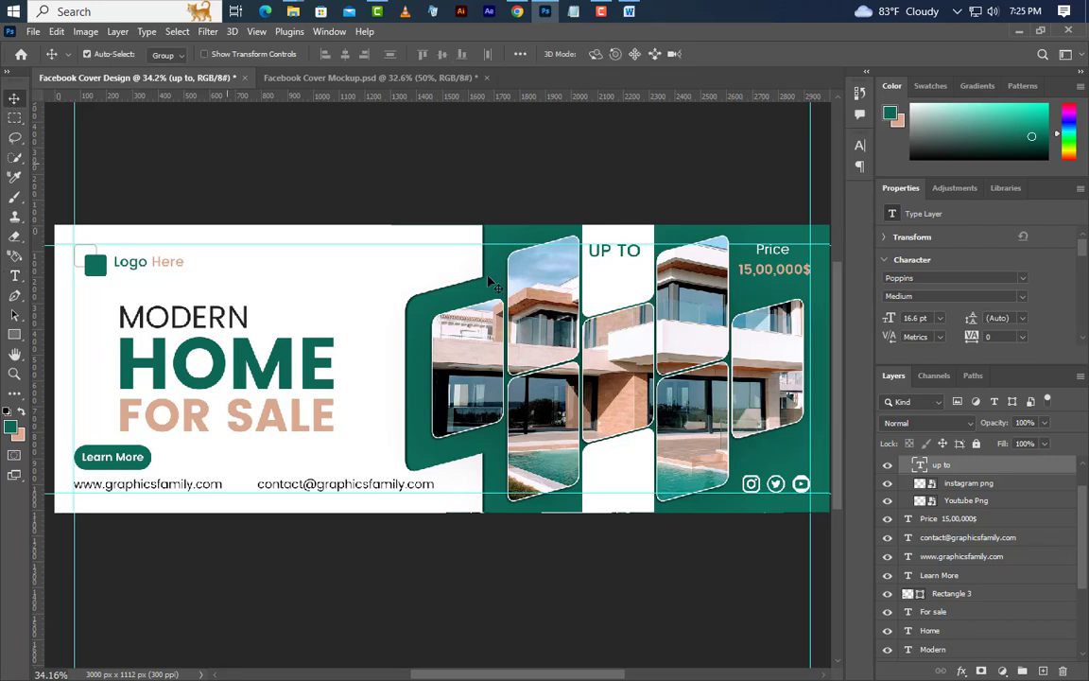
key(shift+Right)
Step: Add the text 50% below UP TO in the white stripe between the photo tiles
key(t)
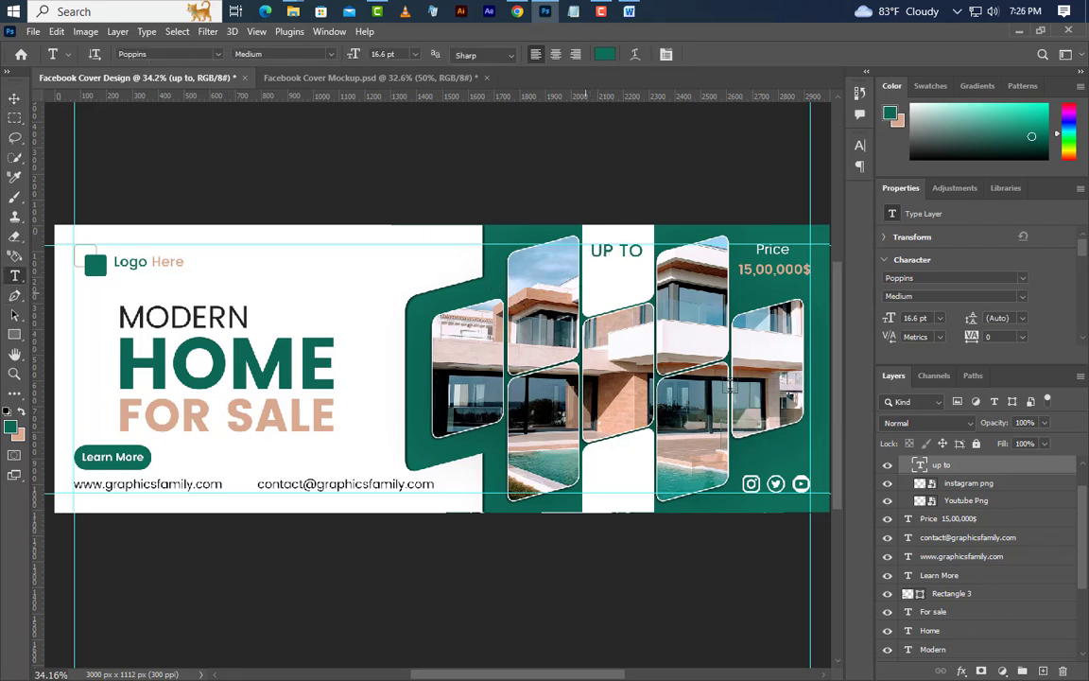
click(585, 294)
text(50)
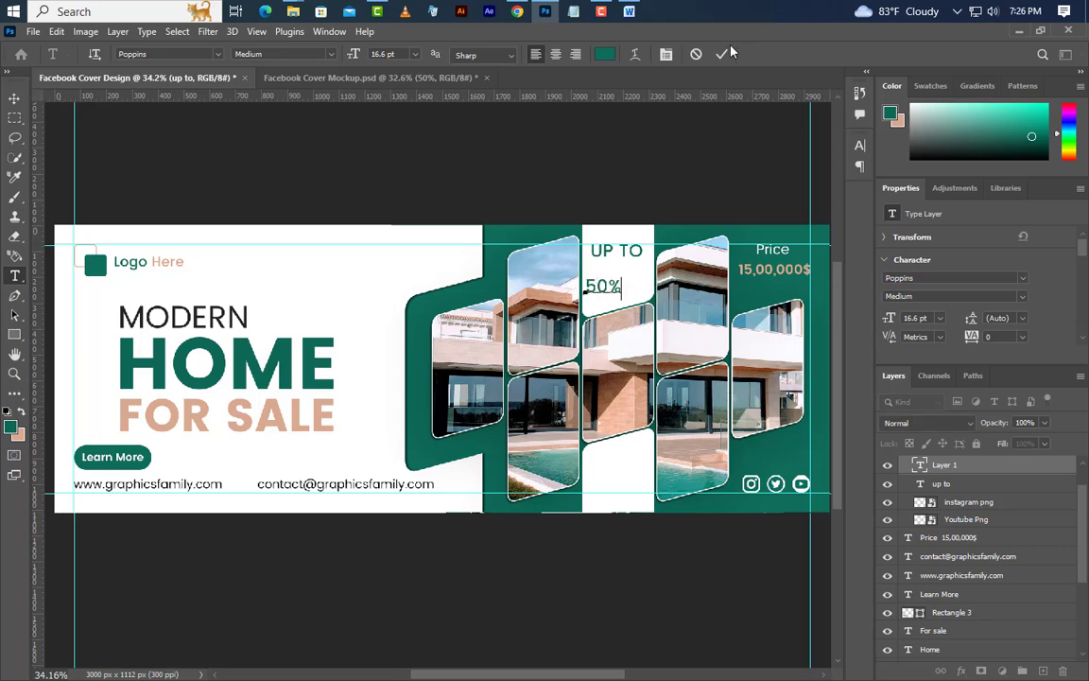
key(ctrl+Return)
Step: Format the 50% text in Poppins SemiBold at 27.7 pt
click(1020, 295)
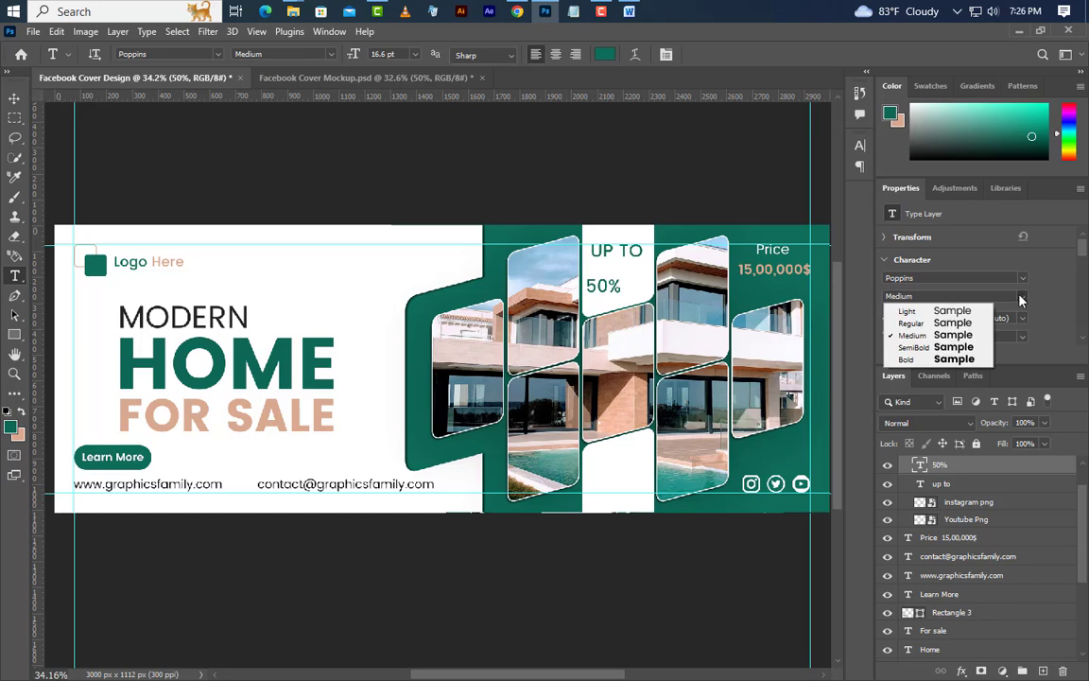
click(926, 348)
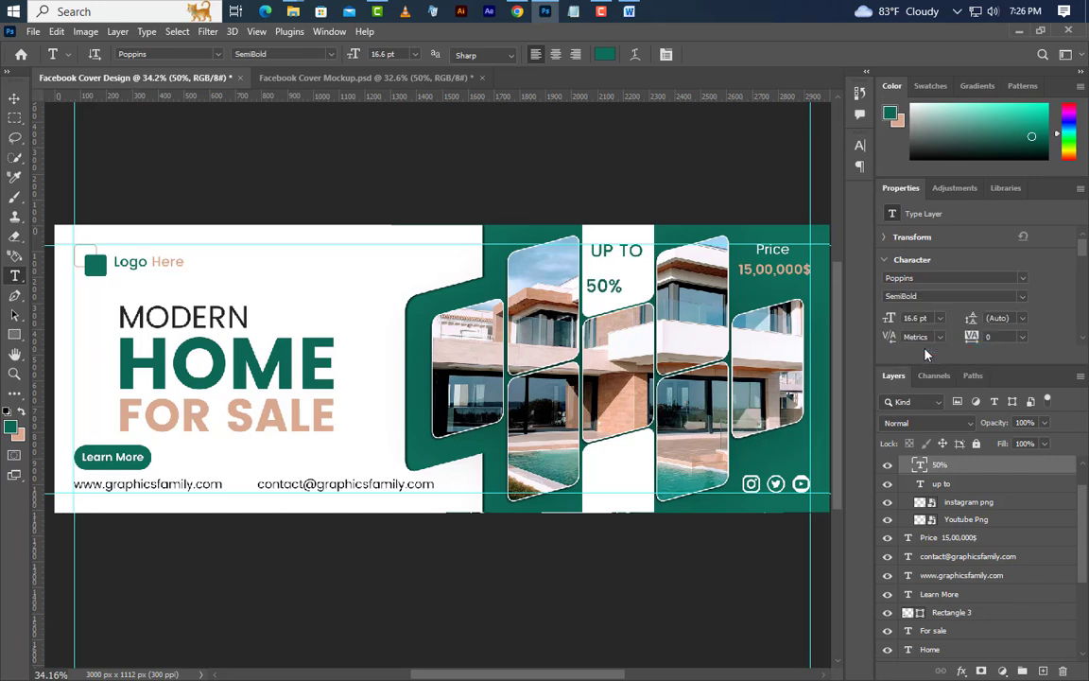
click(859, 144)
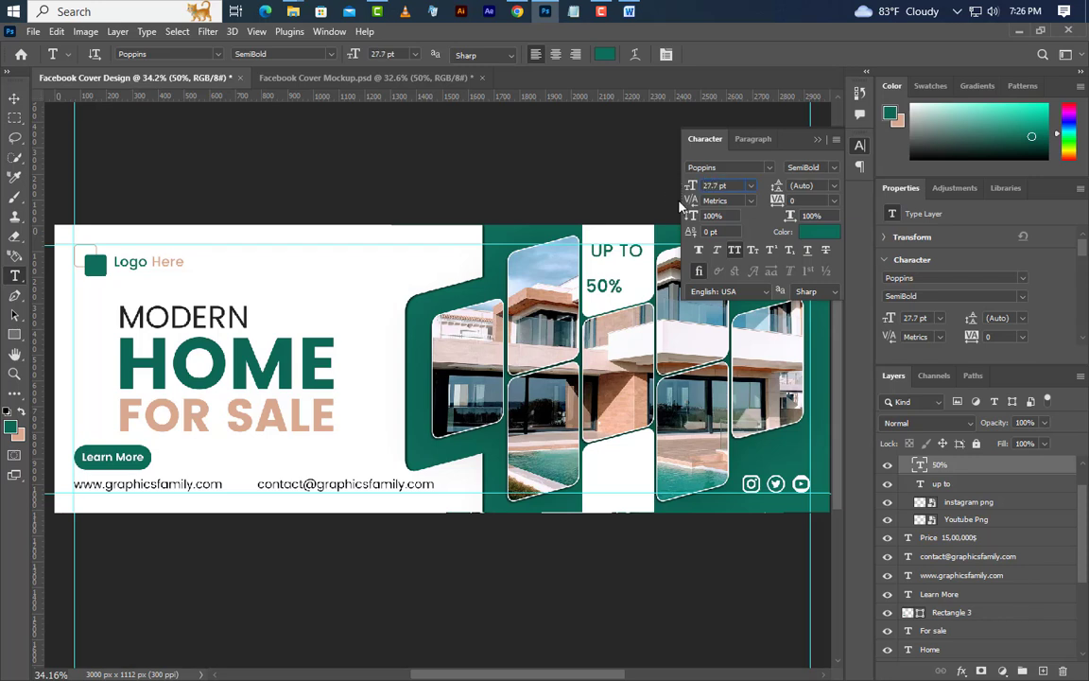
Step: Colour the 50% text dark grey (1f1f1f)
click(818, 231)
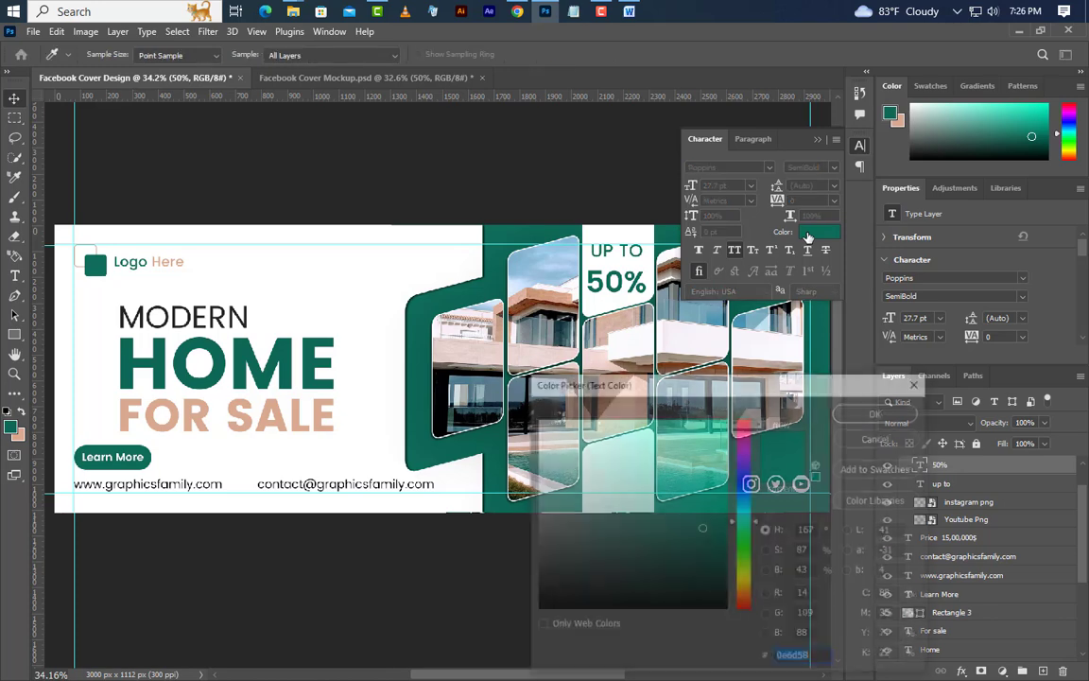
click(535, 587)
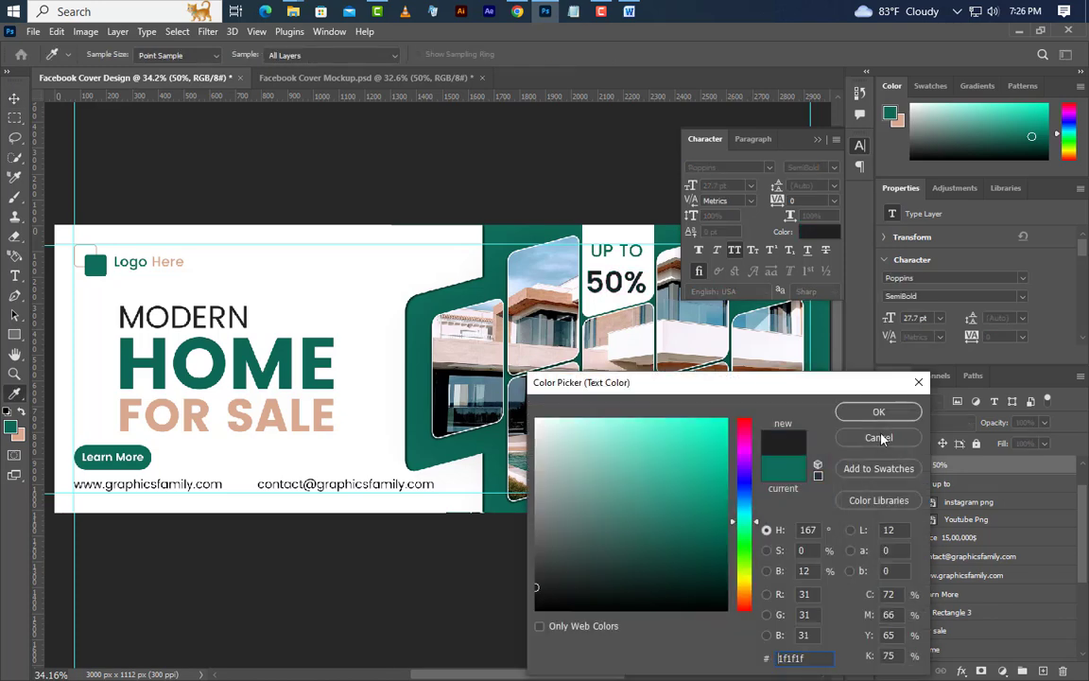
click(855, 411)
click(818, 139)
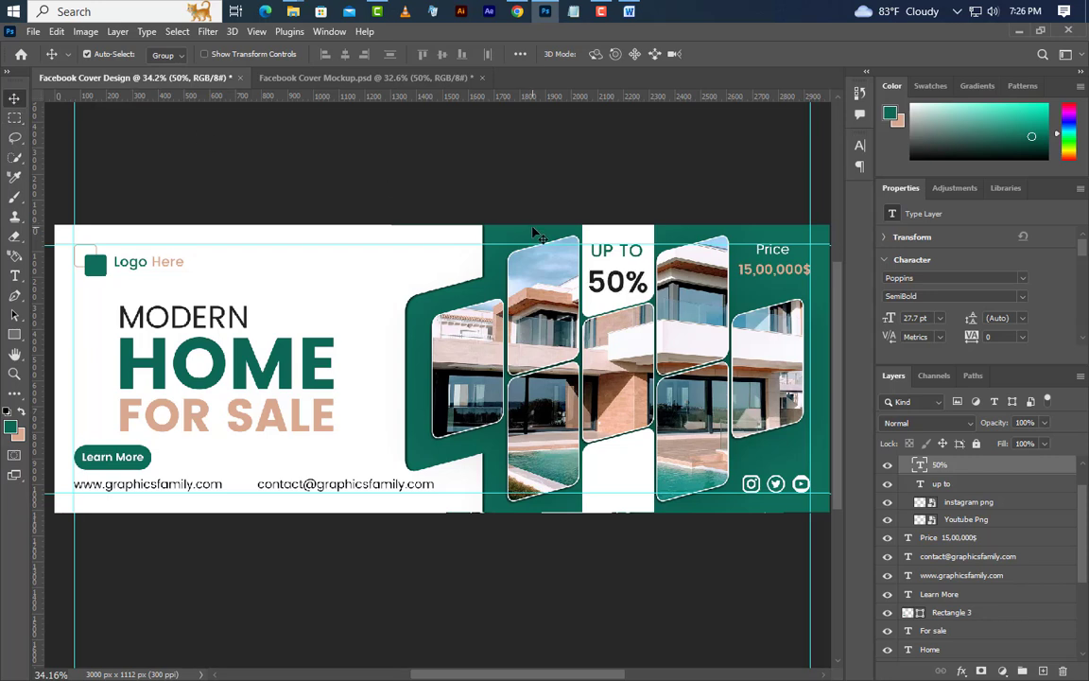
Step: Add the word DISCOUNT split over two lines, DISC and OUNT, in the white stripe below the photo tiles
key(t)
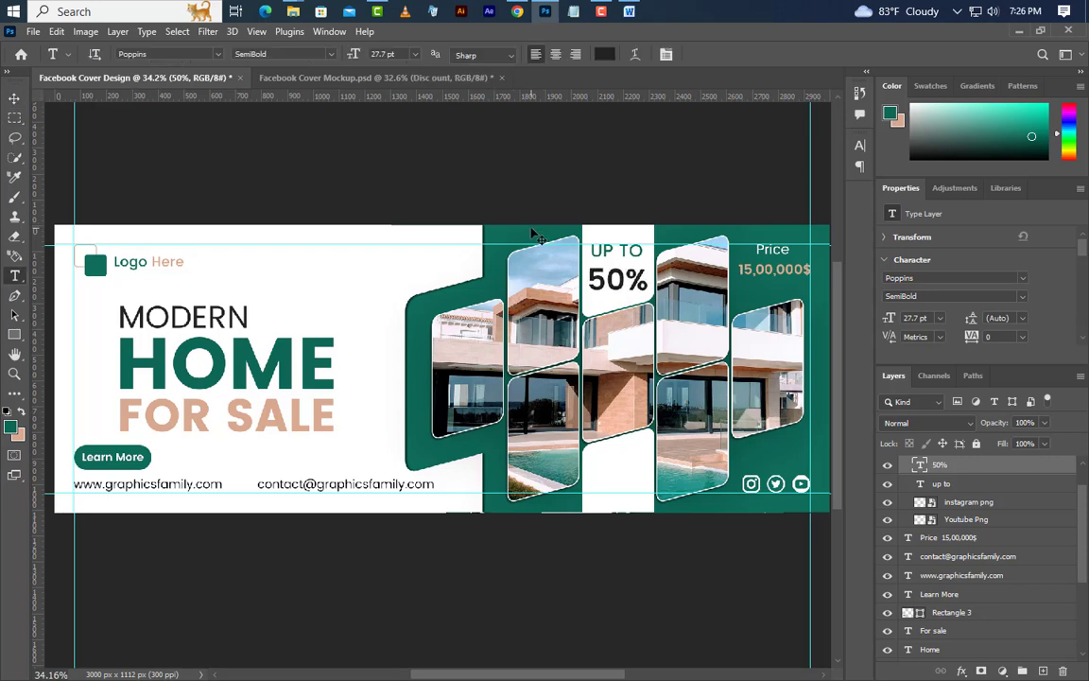
click(590, 471)
text(DI)
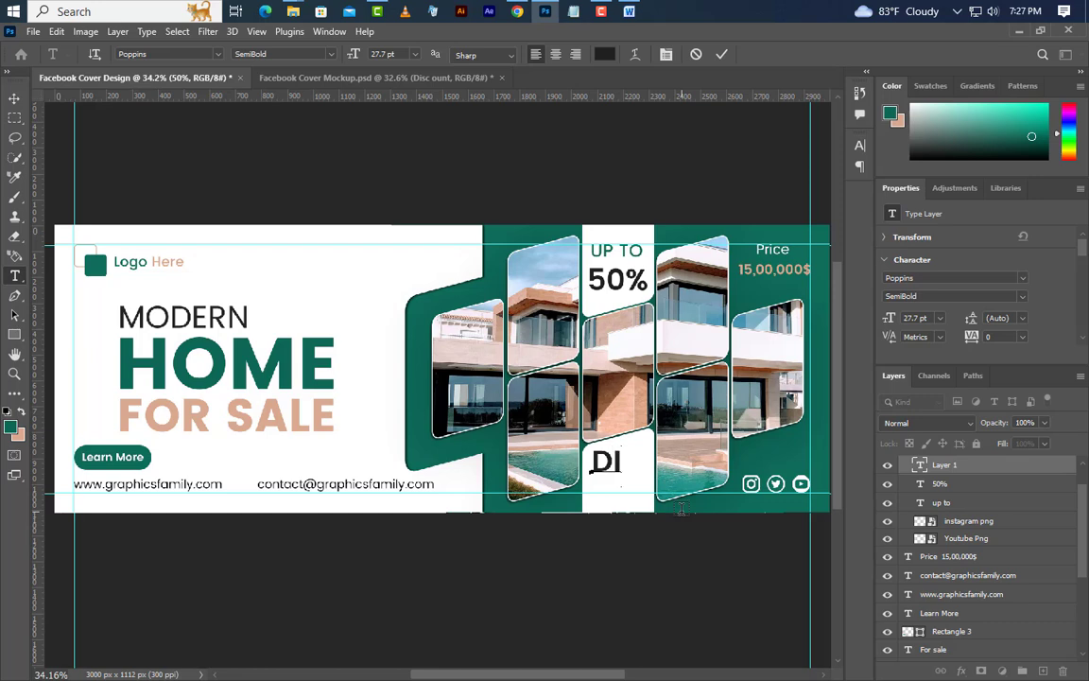
text(SC)
text(OUNT)
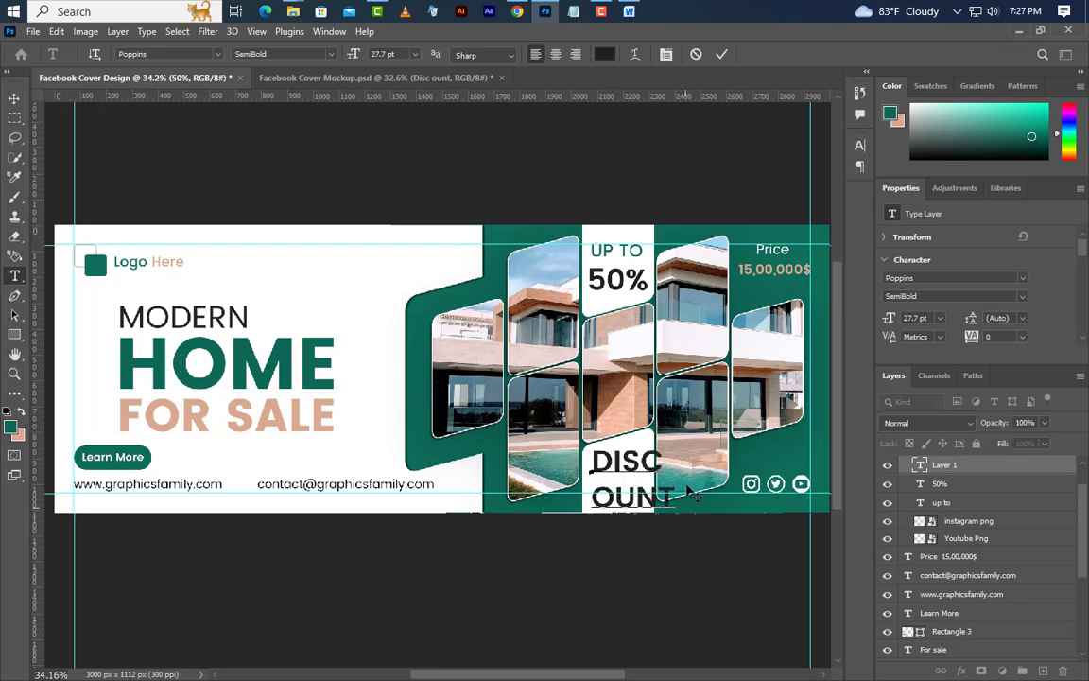
click(724, 56)
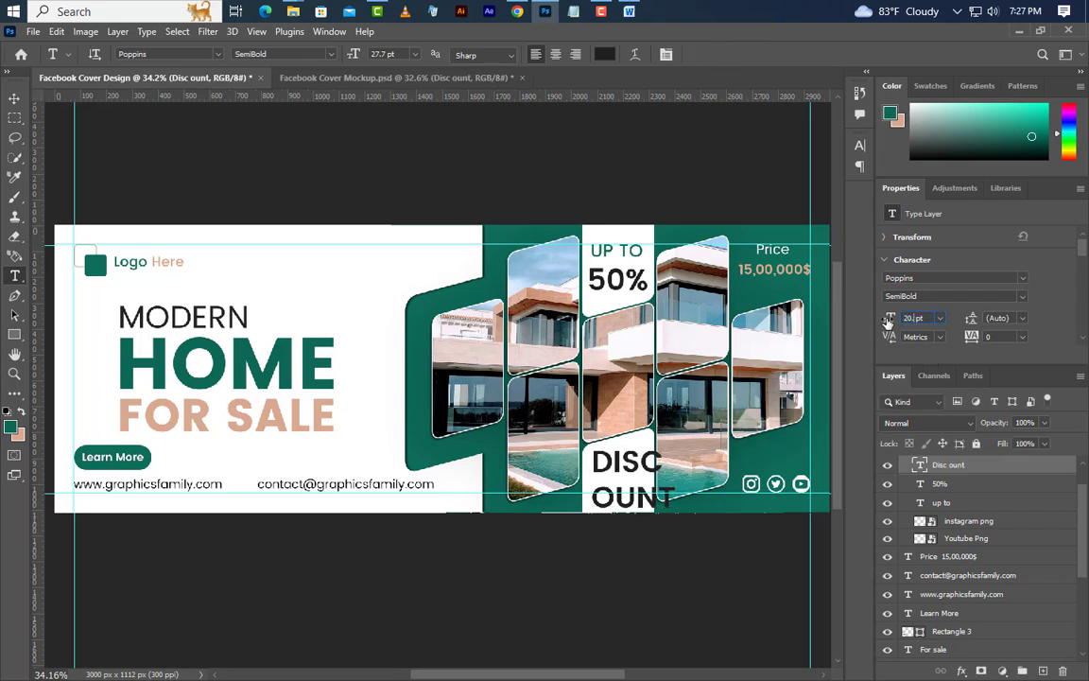
Step: Set the DISC OUNT text to 20.5 pt with 21.5 pt leading
key(Tab)
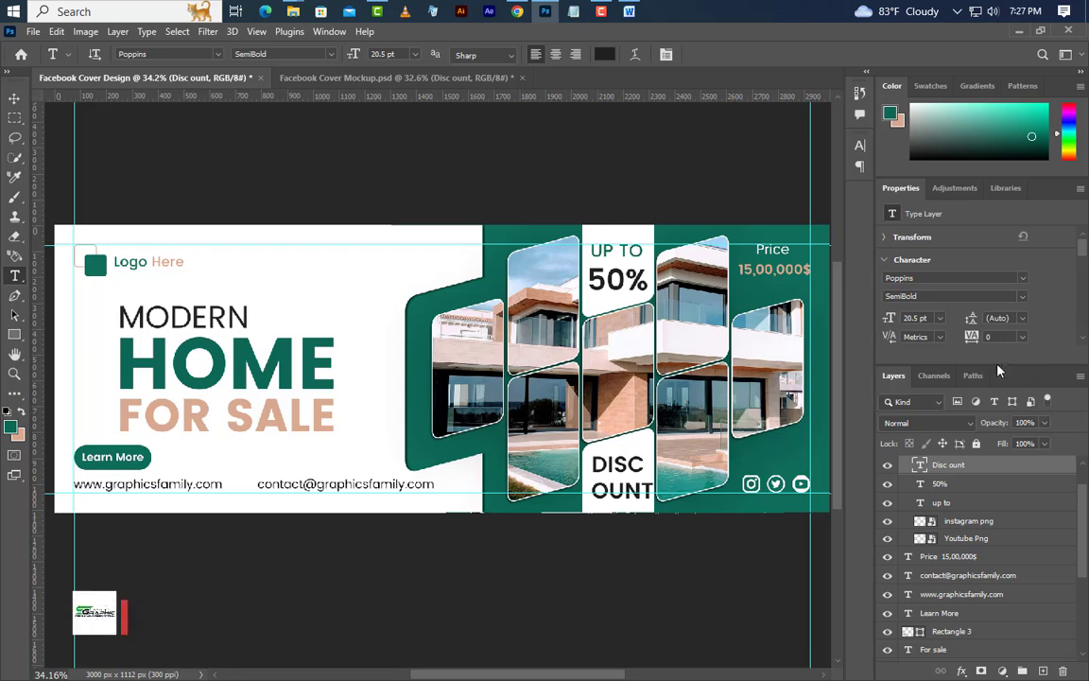
text(21.5)
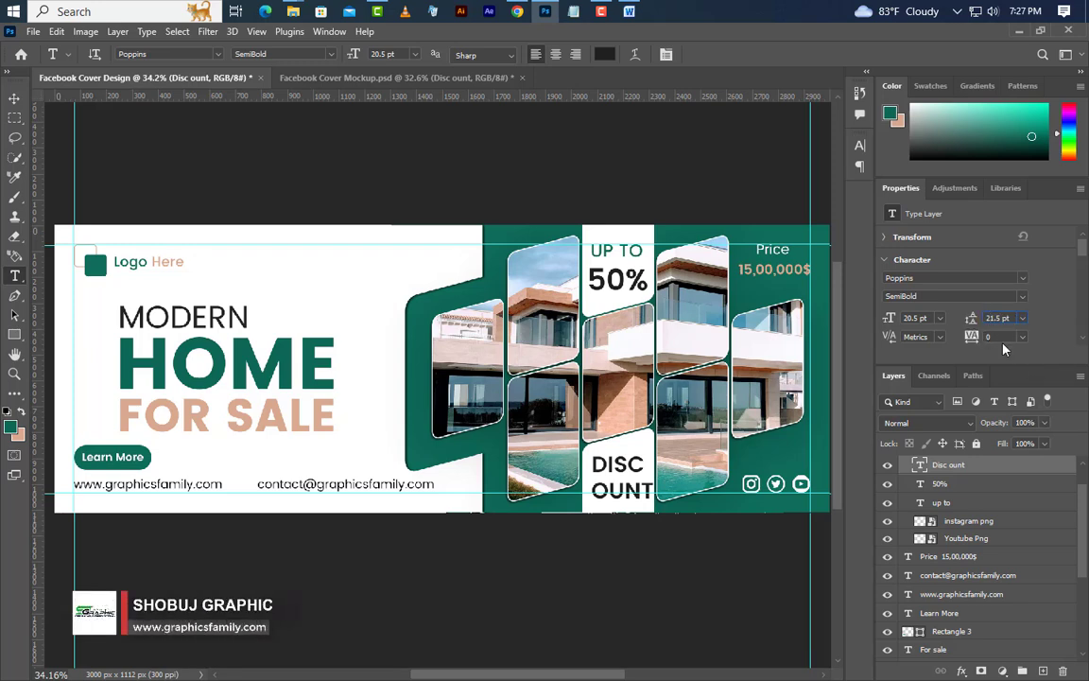
key(Return)
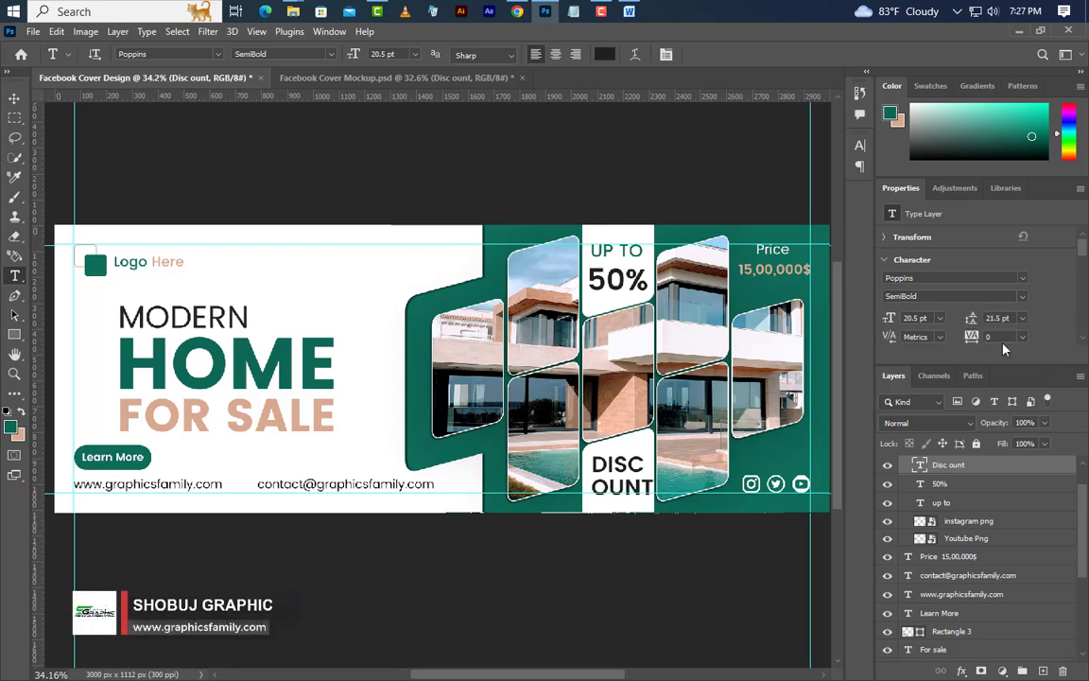
Step: Make the DISC OUNT text Bold and centre its two lines
click(1027, 297)
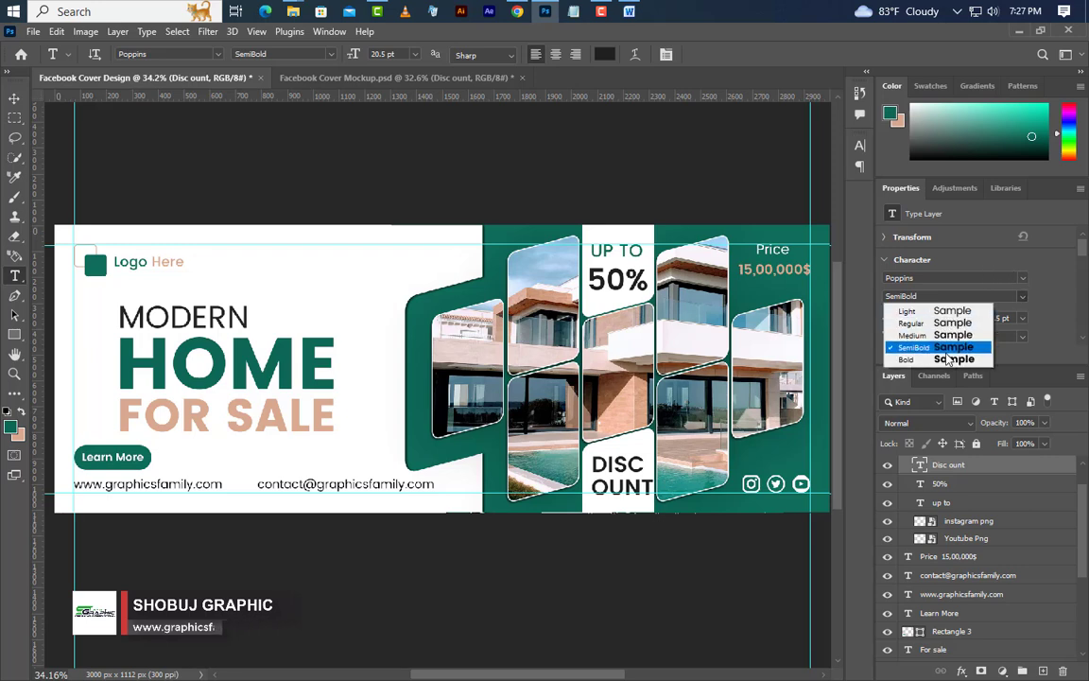
click(1019, 301)
click(1019, 301)
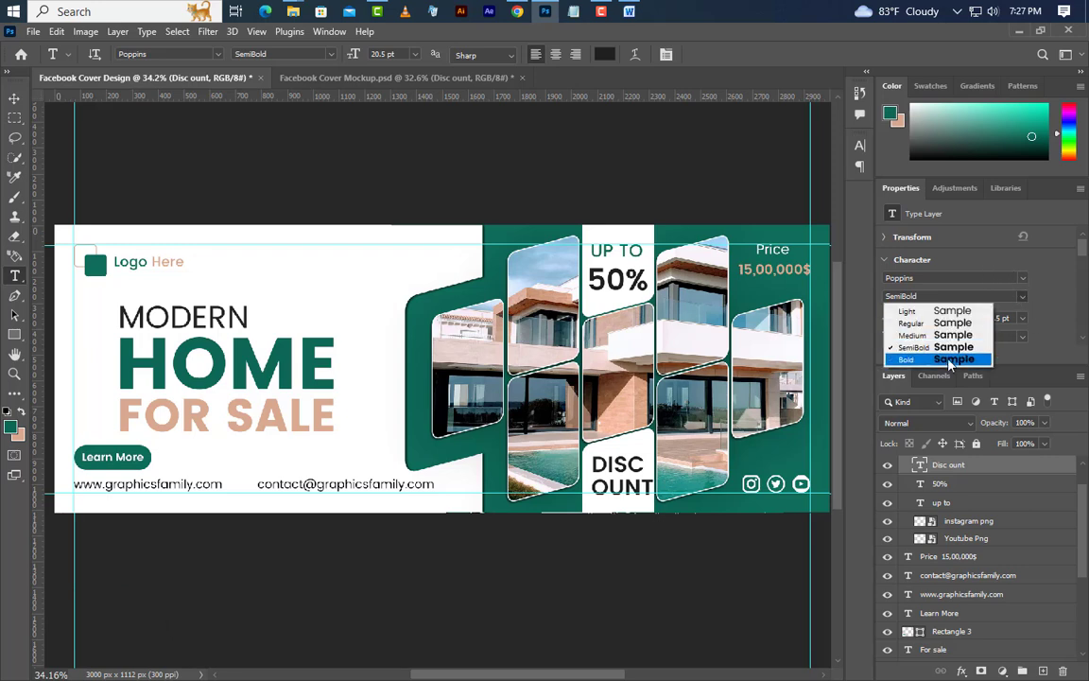
click(945, 360)
click(556, 54)
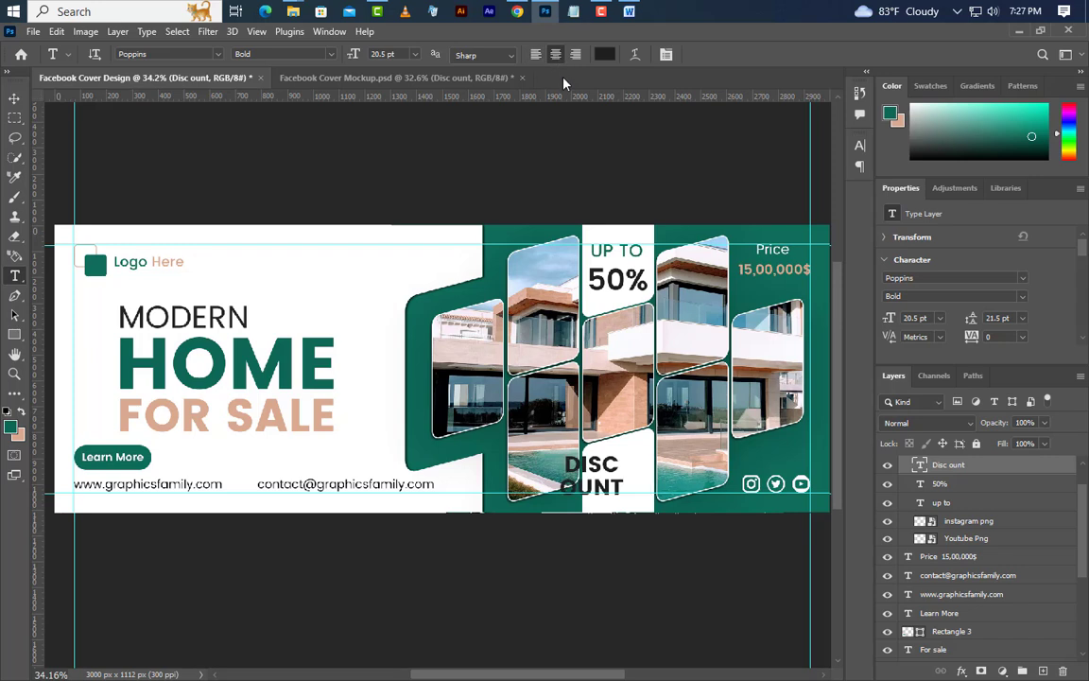
Step: Centre the DISC OUNT text horizontally on the 50% text using its outline as a selection, and deselect
click(14, 99)
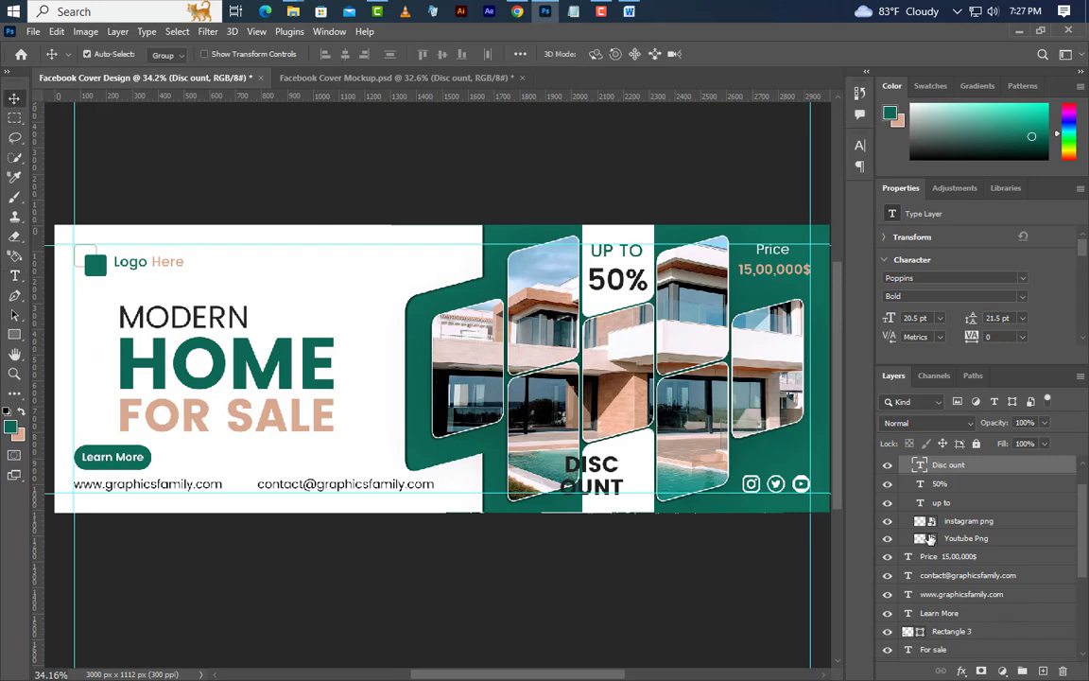
ctrl+click(921, 485)
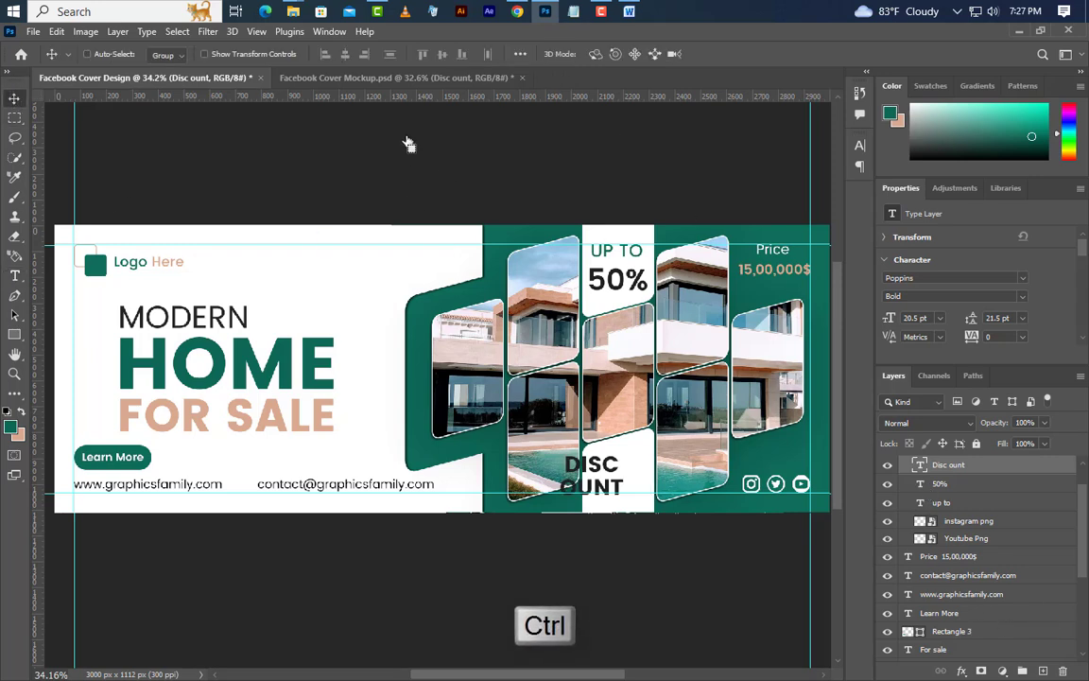
click(345, 54)
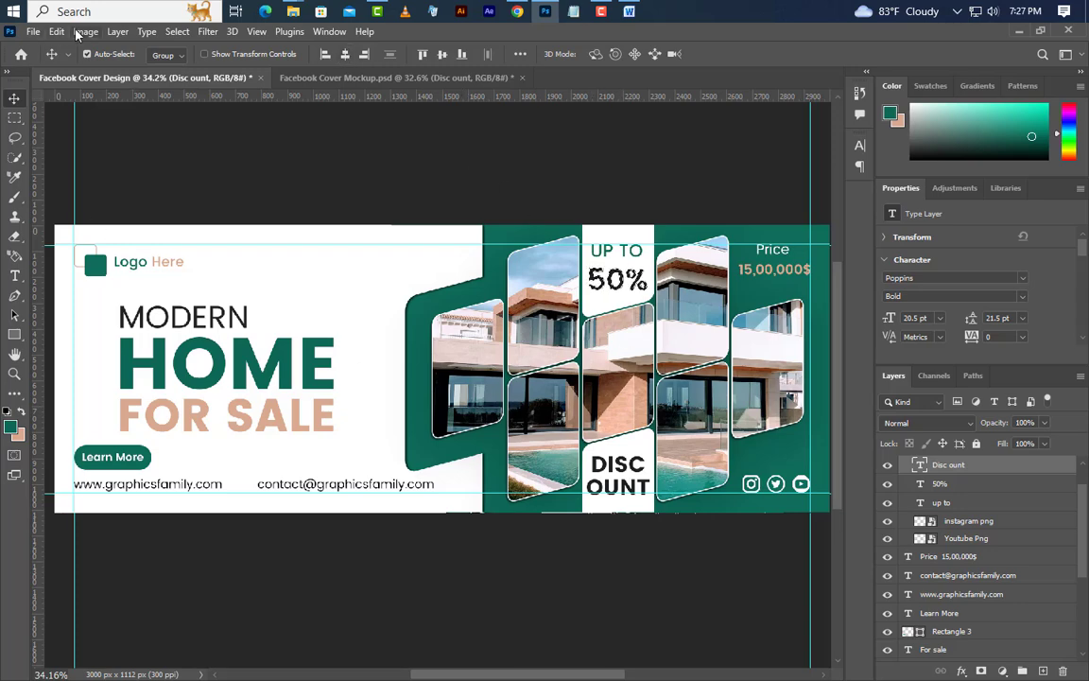
click(177, 31)
click(193, 61)
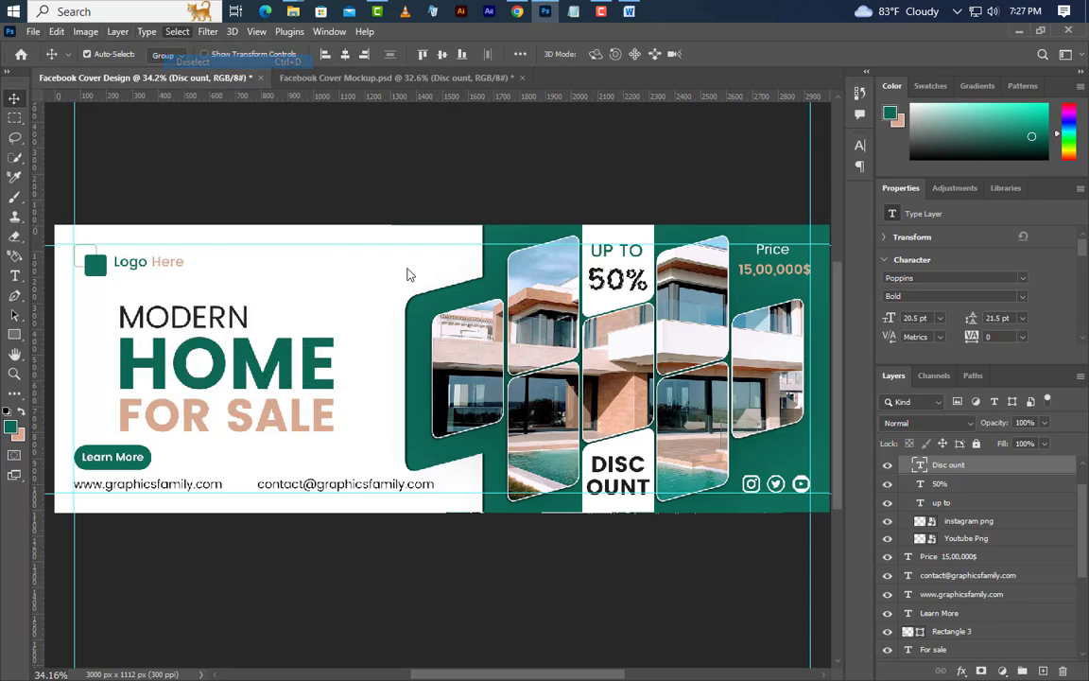